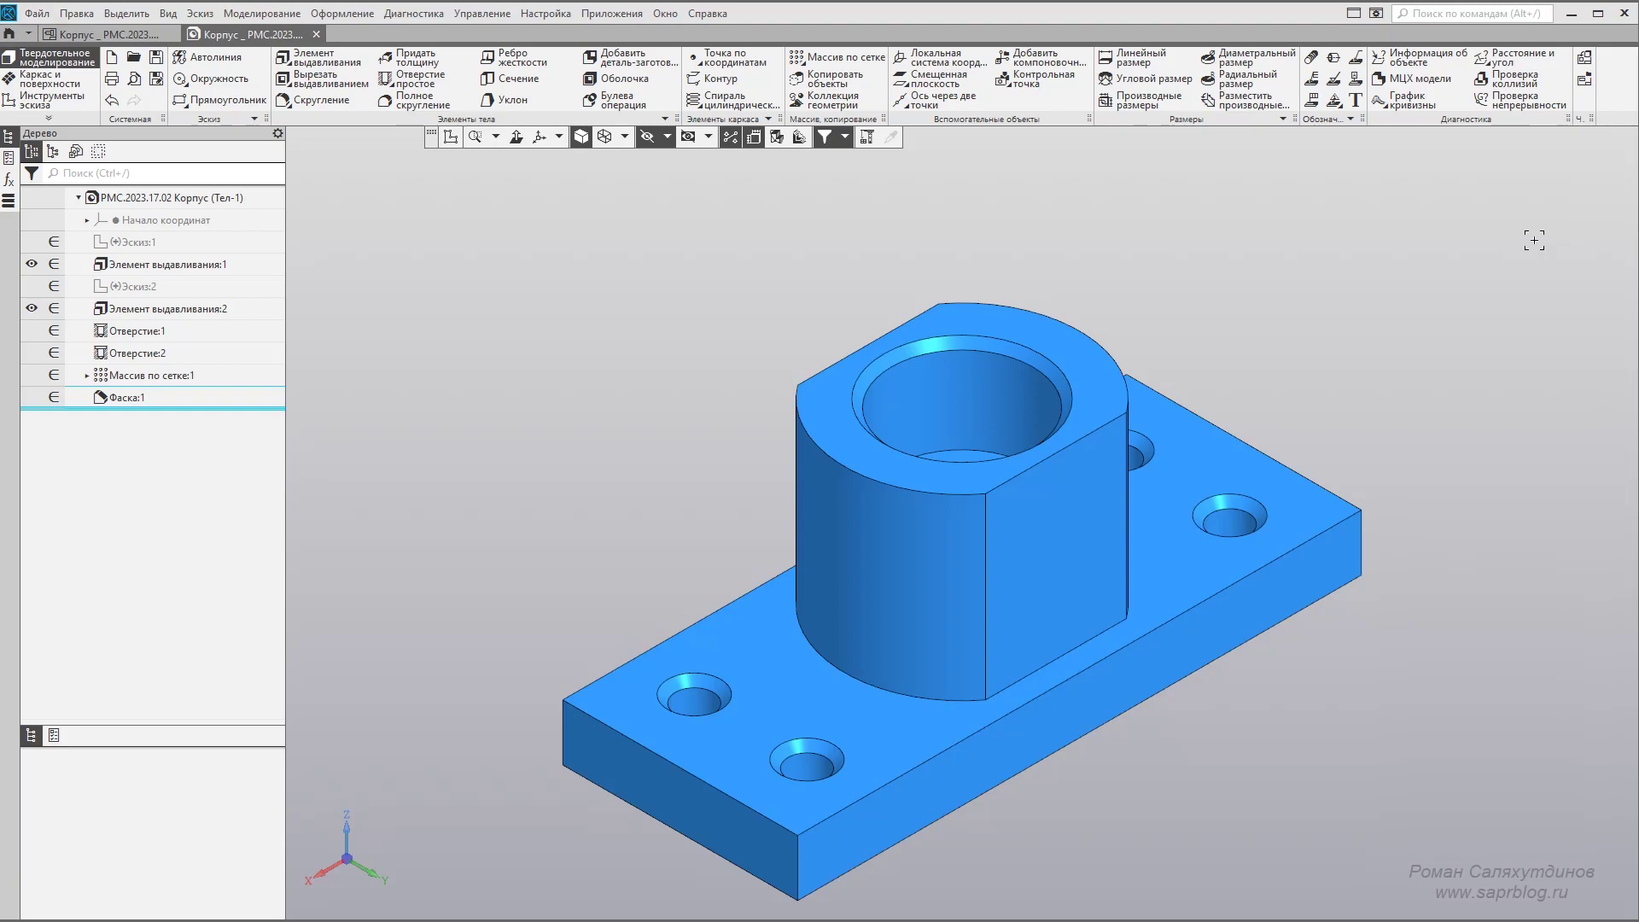
Orbit the finished reference part and bring up its reference drawing beside it.
mouse_move(1404, 262)
middle_down()
mouse_move(1445, 333)
mouse_move(1372, 164)
mouse_move(1343, 347)
mouse_move(1260, 289)
mouse_move(1280, 219)
mouse_move(1263, 165)
mouse_move(1235, 211)
middle_up()
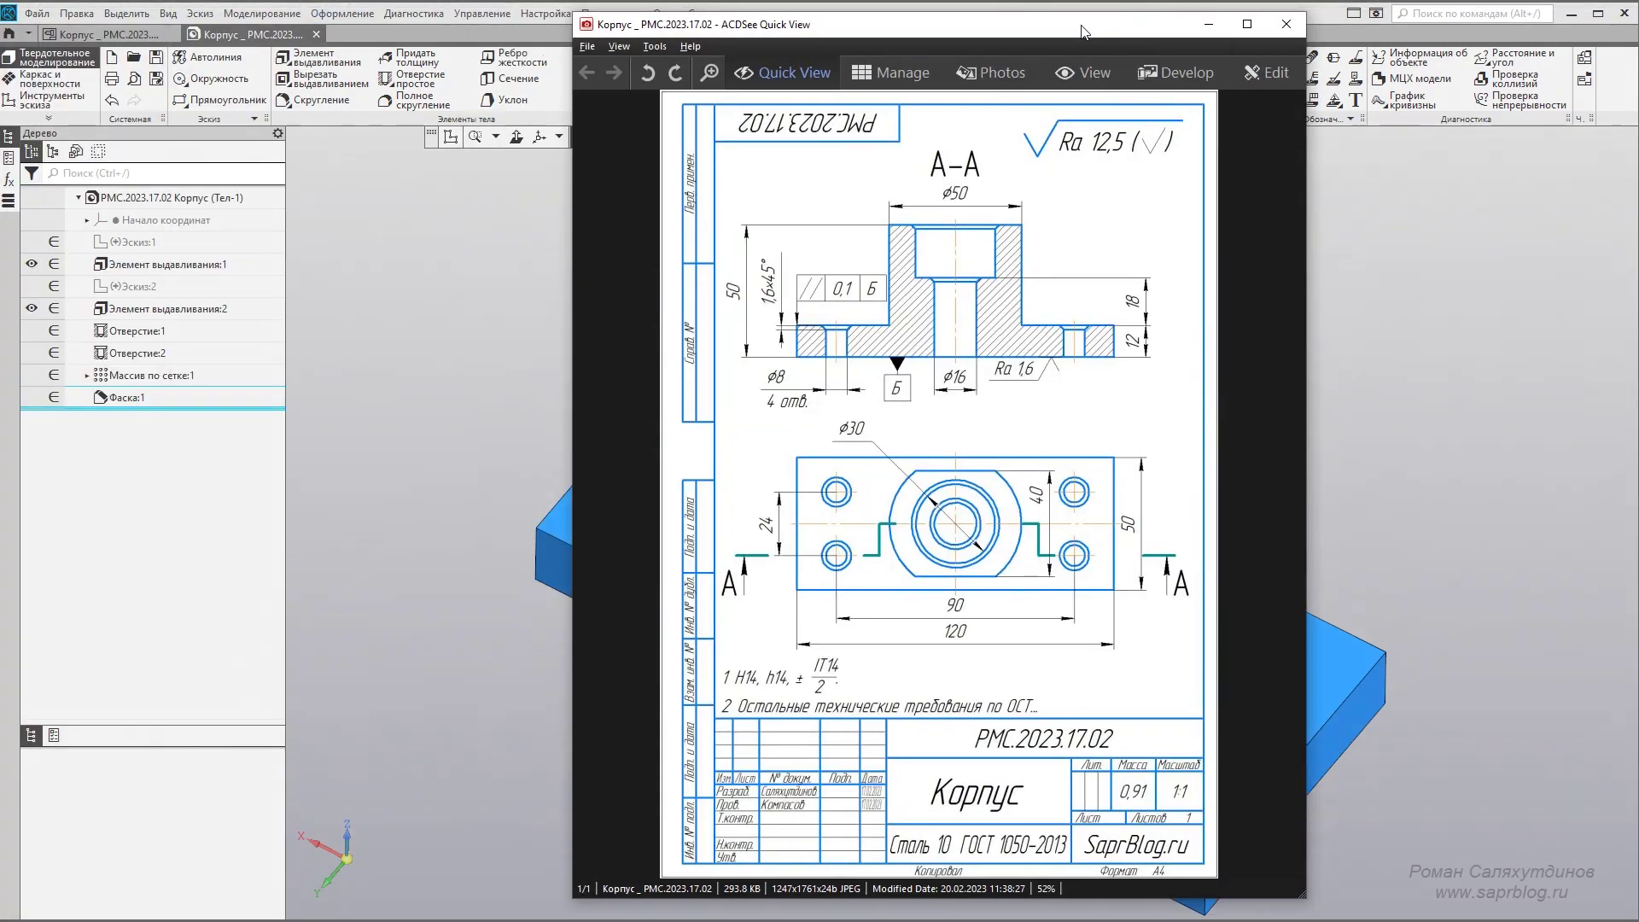
drag(1071, 57, 1090, 42)
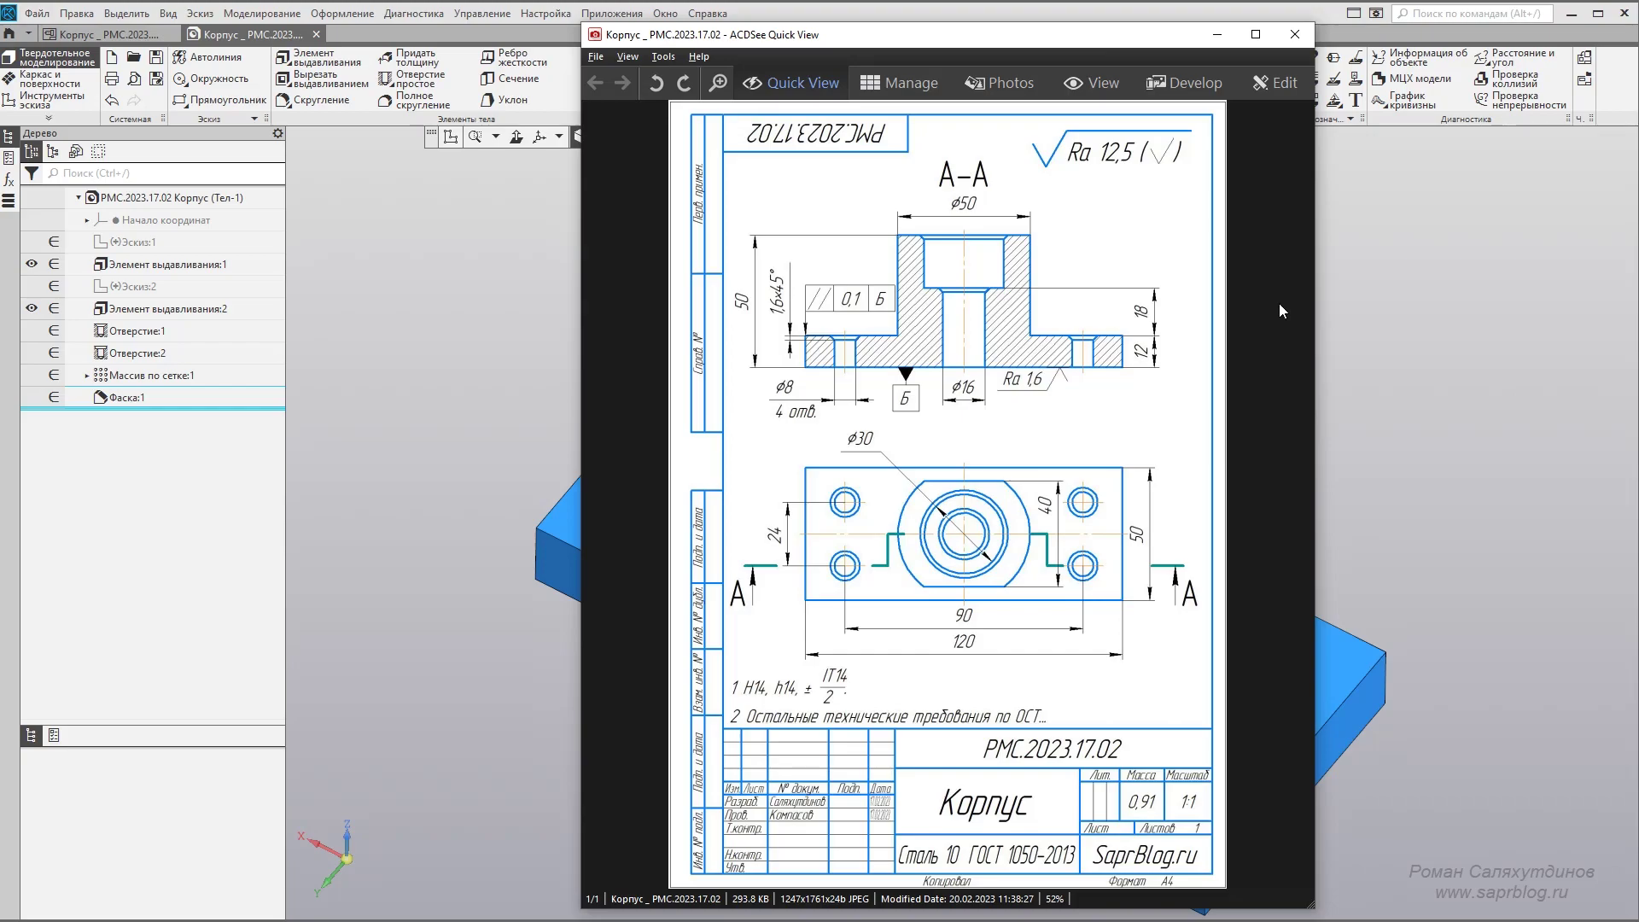
drag(1029, 39, 1004, 43)
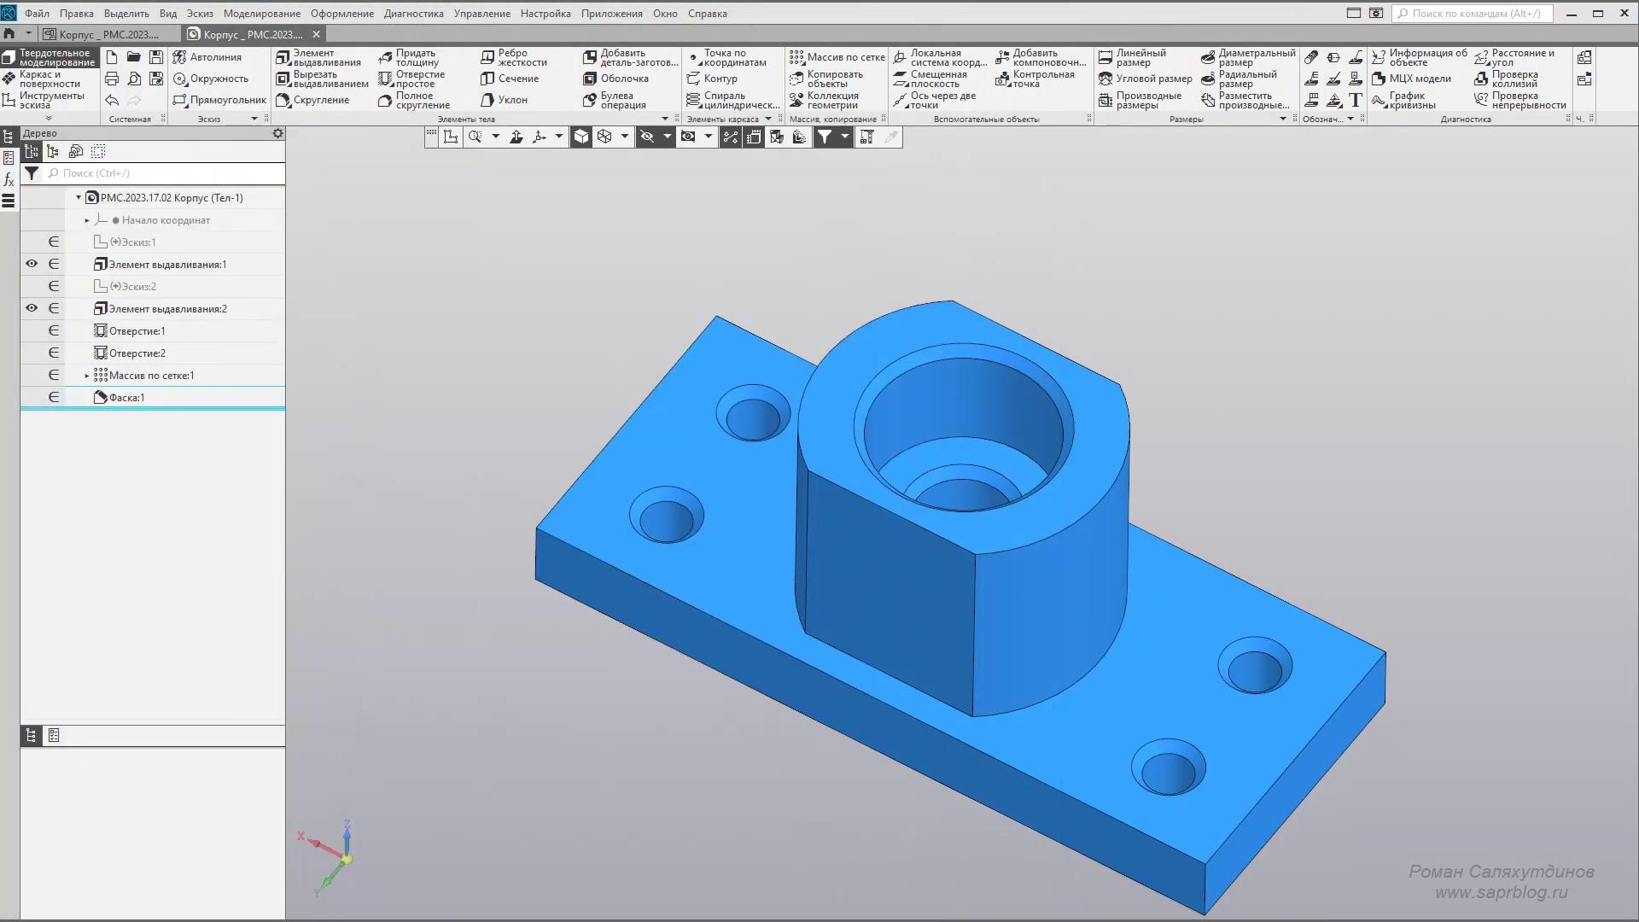
mouse_move(1306, 358)
middle_down()
mouse_move(1320, 315)
mouse_move(1306, 333)
middle_up()
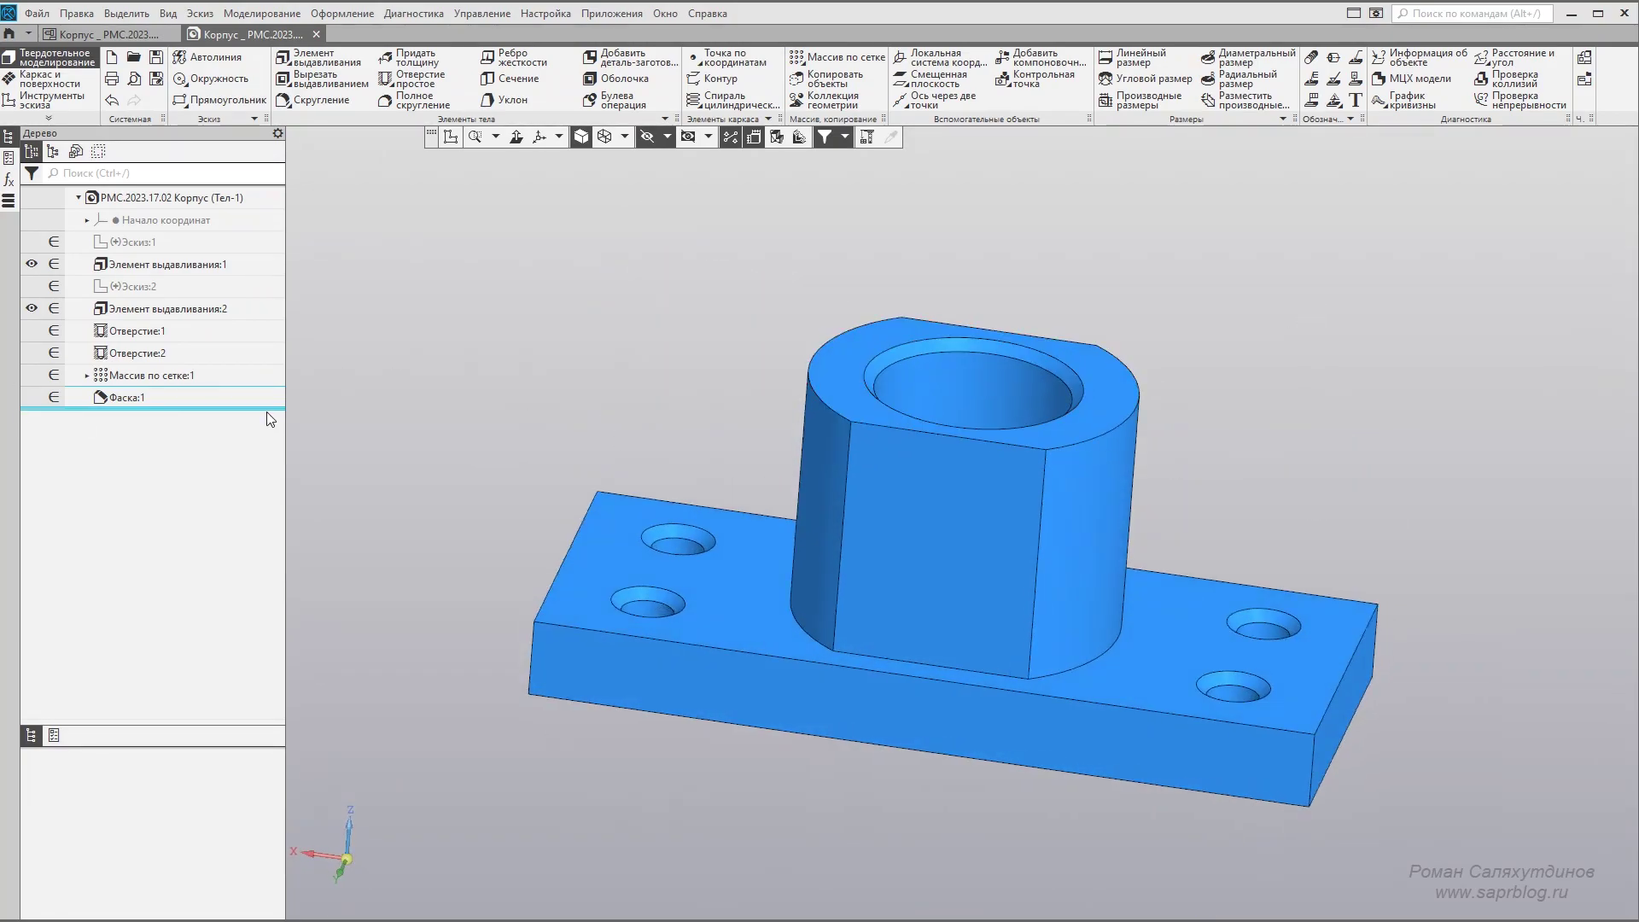
Roll the feature history back to the base plate, then restore the boss and first counterbored hole.
drag(266, 409, 255, 273)
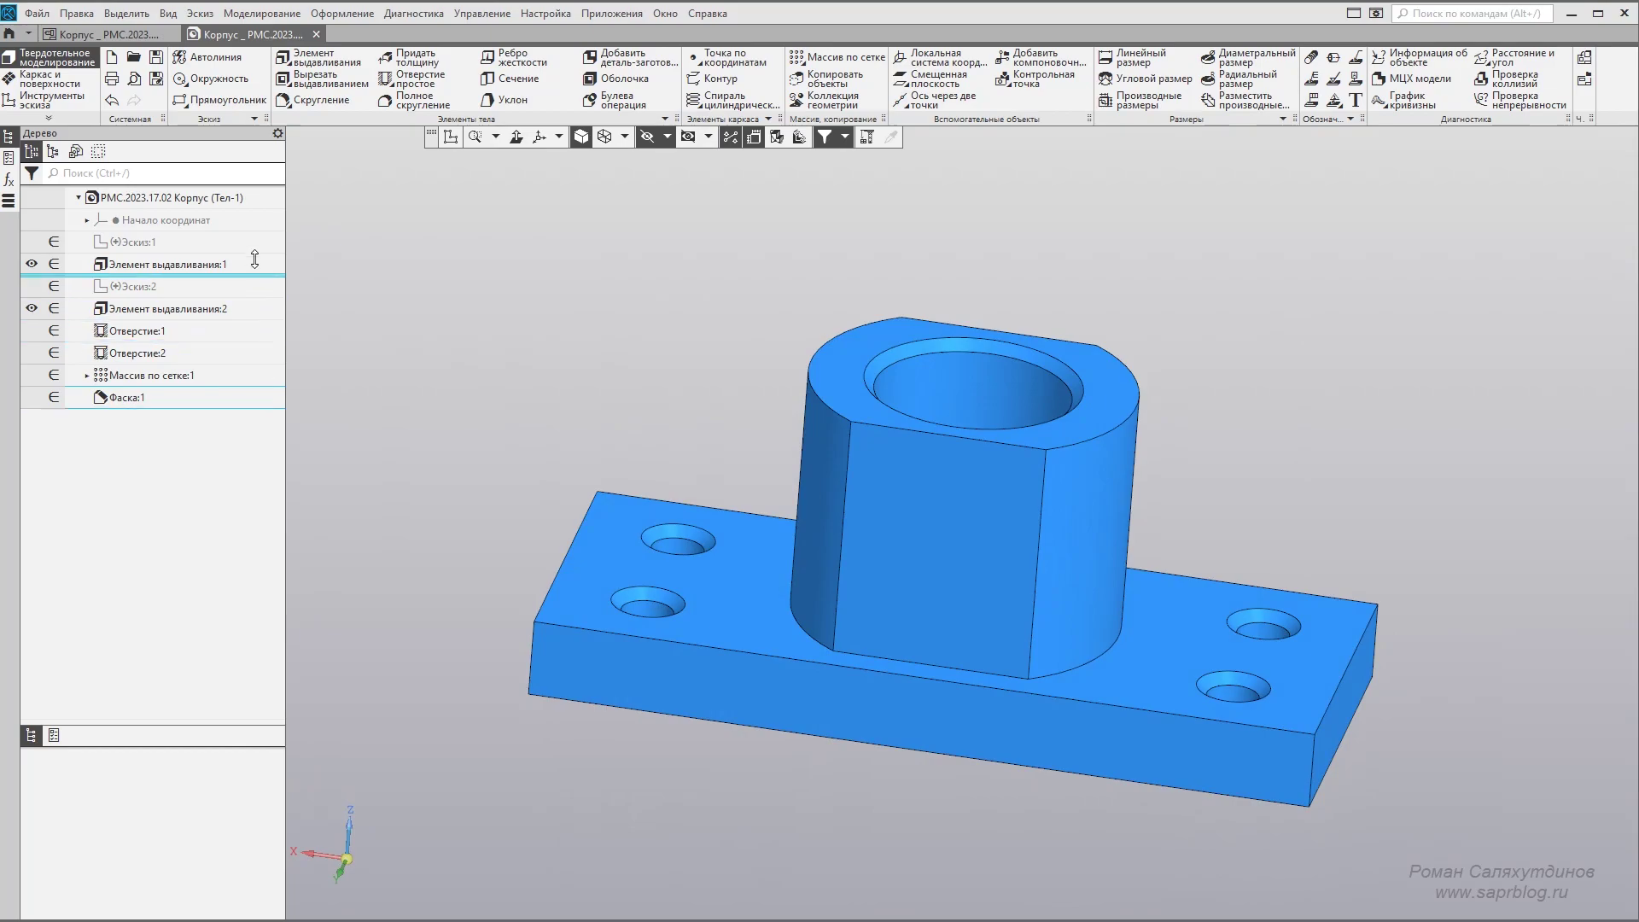
middle_drag(683, 325, 749, 318)
drag(245, 274, 230, 309)
mouse_move(447, 339)
middle_down()
mouse_move(929, 314)
mouse_move(832, 325)
middle_up()
drag(221, 319, 219, 333)
mouse_move(512, 355)
middle_down()
mouse_move(534, 330)
mouse_move(534, 355)
middle_up()
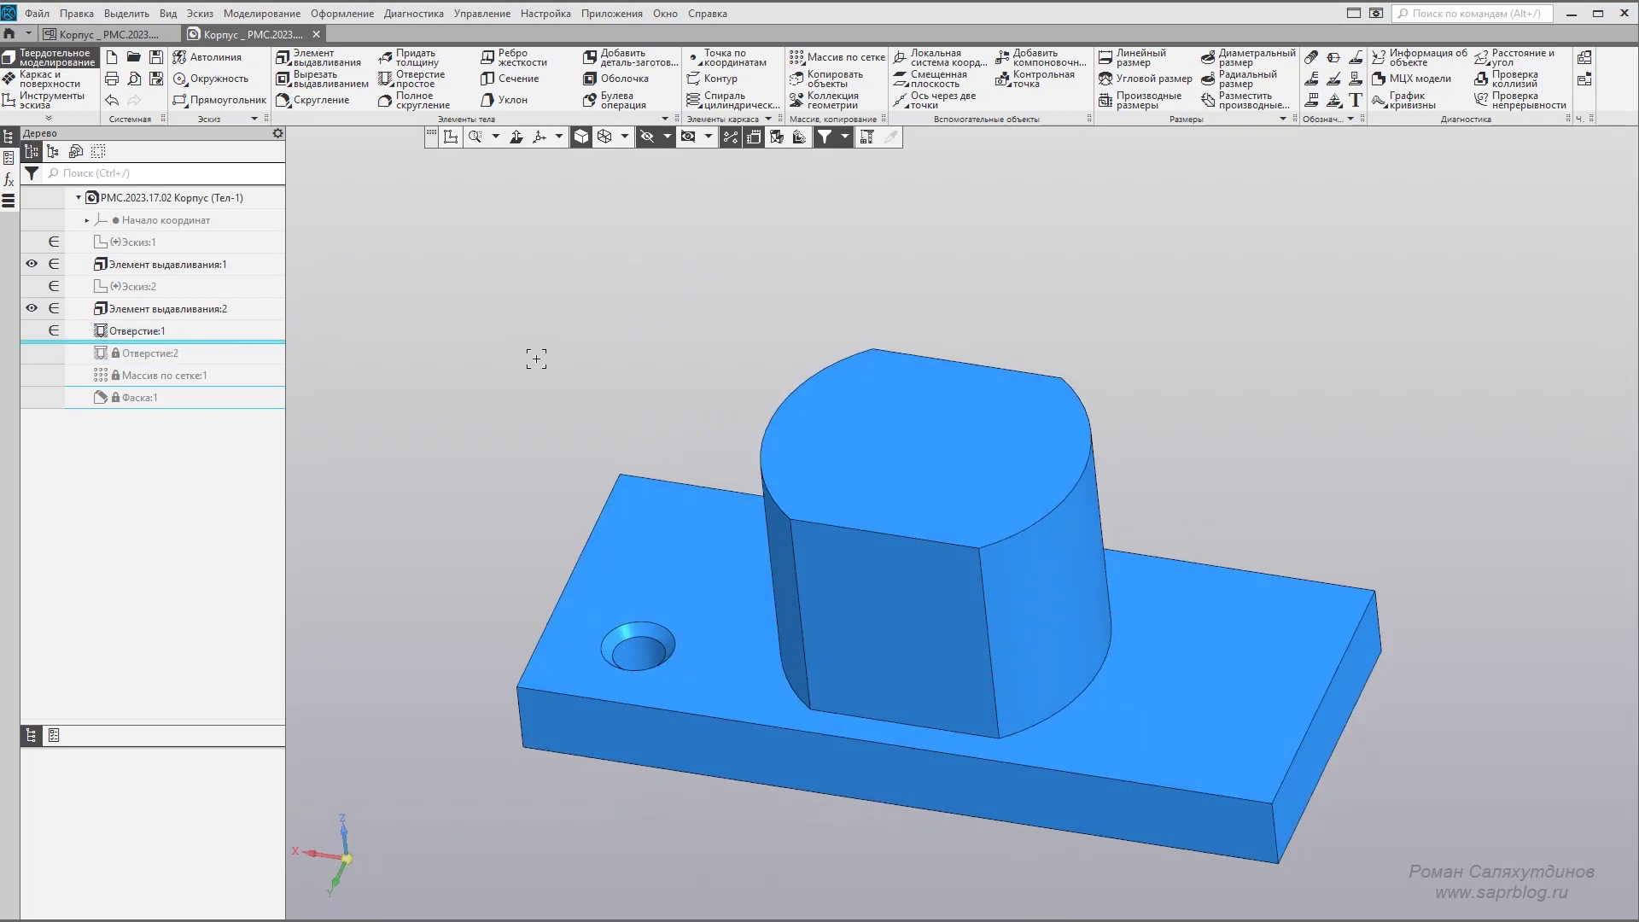
Restore the boss bore, hole pattern and chamfer, and check the chamfer's edges.
shift+middle_drag(523, 568, 523, 458)
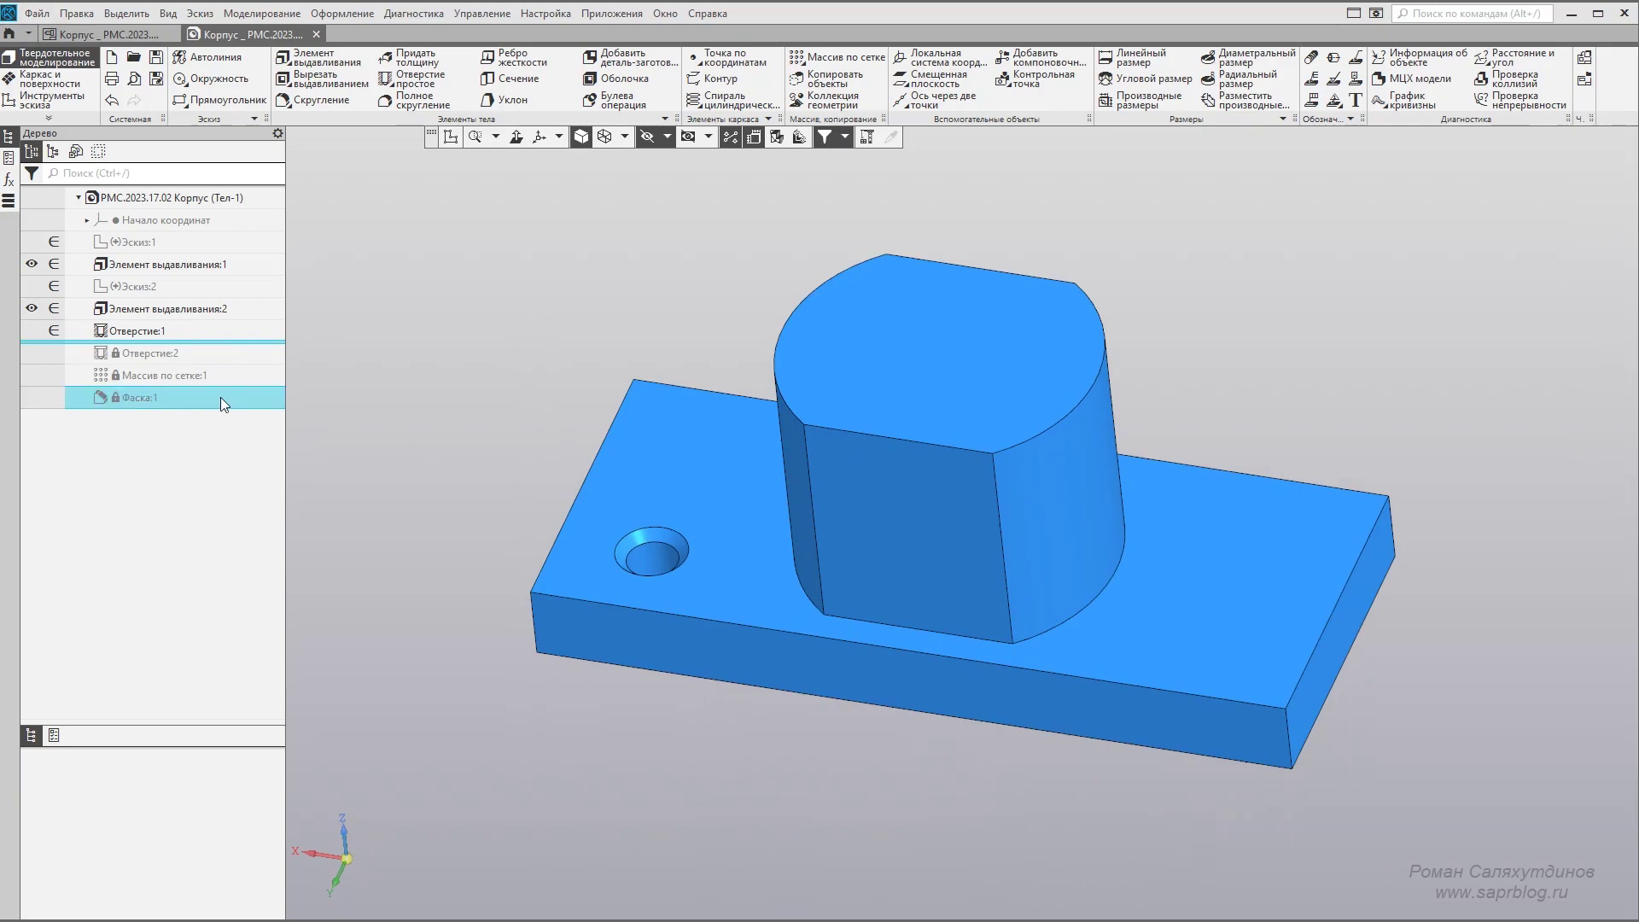
drag(219, 343, 218, 365)
mouse_move(586, 274)
middle_down()
mouse_move(629, 330)
mouse_move(602, 339)
mouse_move(640, 245)
mouse_move(589, 282)
middle_up()
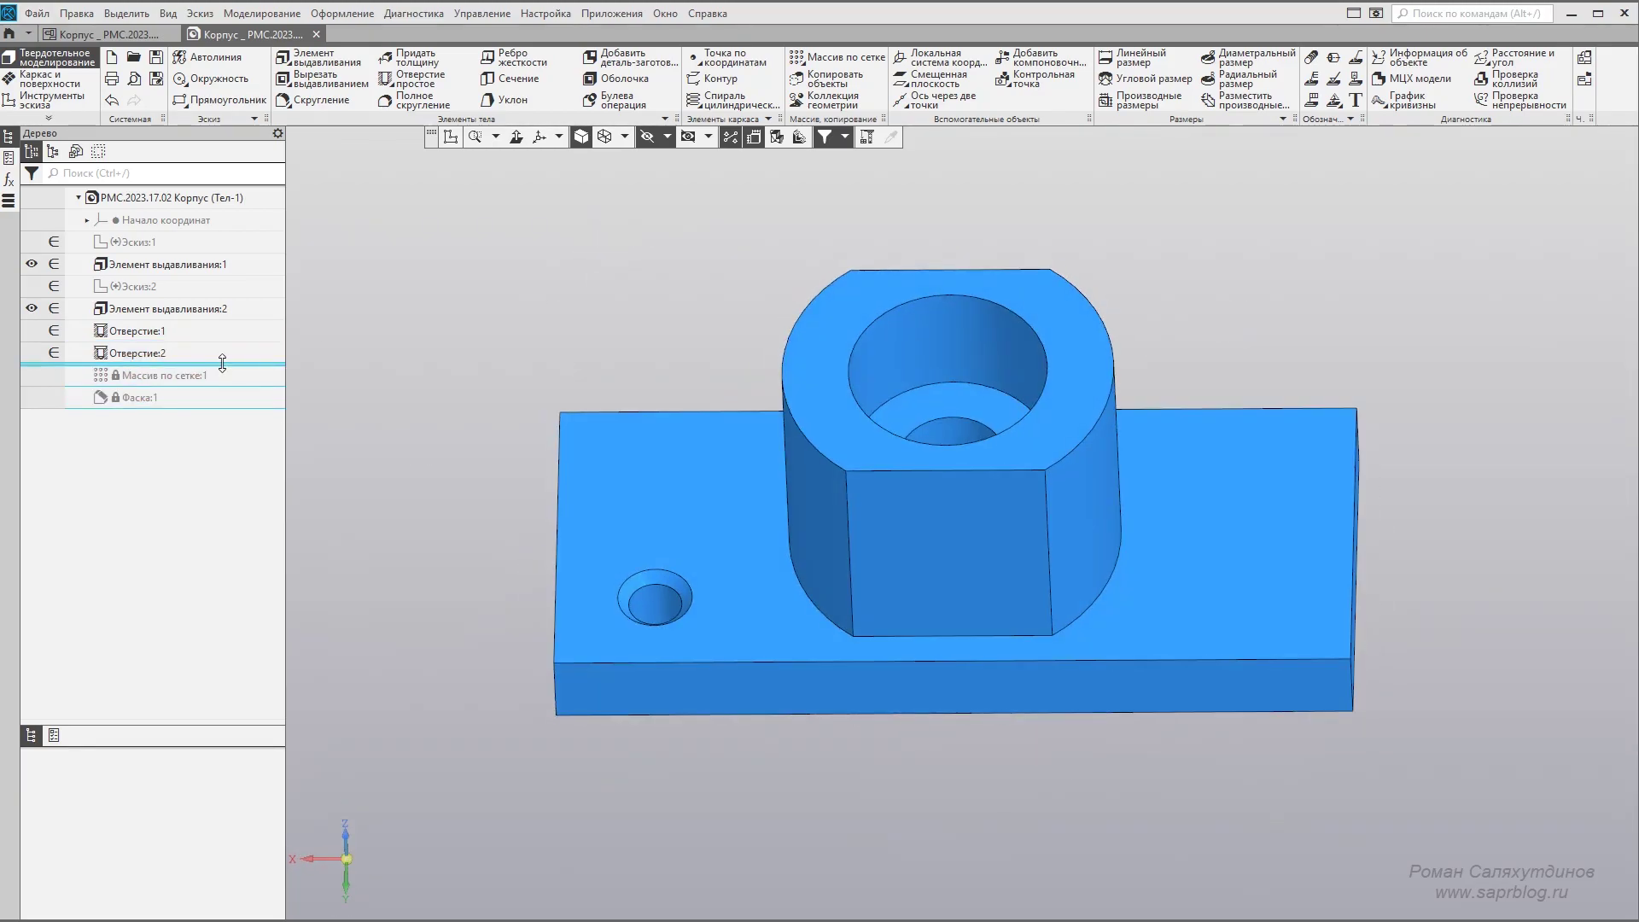
drag(216, 367, 214, 411)
mouse_move(611, 322)
middle_down()
mouse_move(608, 337)
mouse_move(620, 330)
middle_up()
click(132, 398)
mouse_move(1285, 303)
middle_down()
mouse_move(1268, 349)
mouse_move(1361, 241)
mouse_move(1390, 292)
mouse_move(1214, 281)
mouse_move(1163, 248)
mouse_move(807, 326)
middle_up()
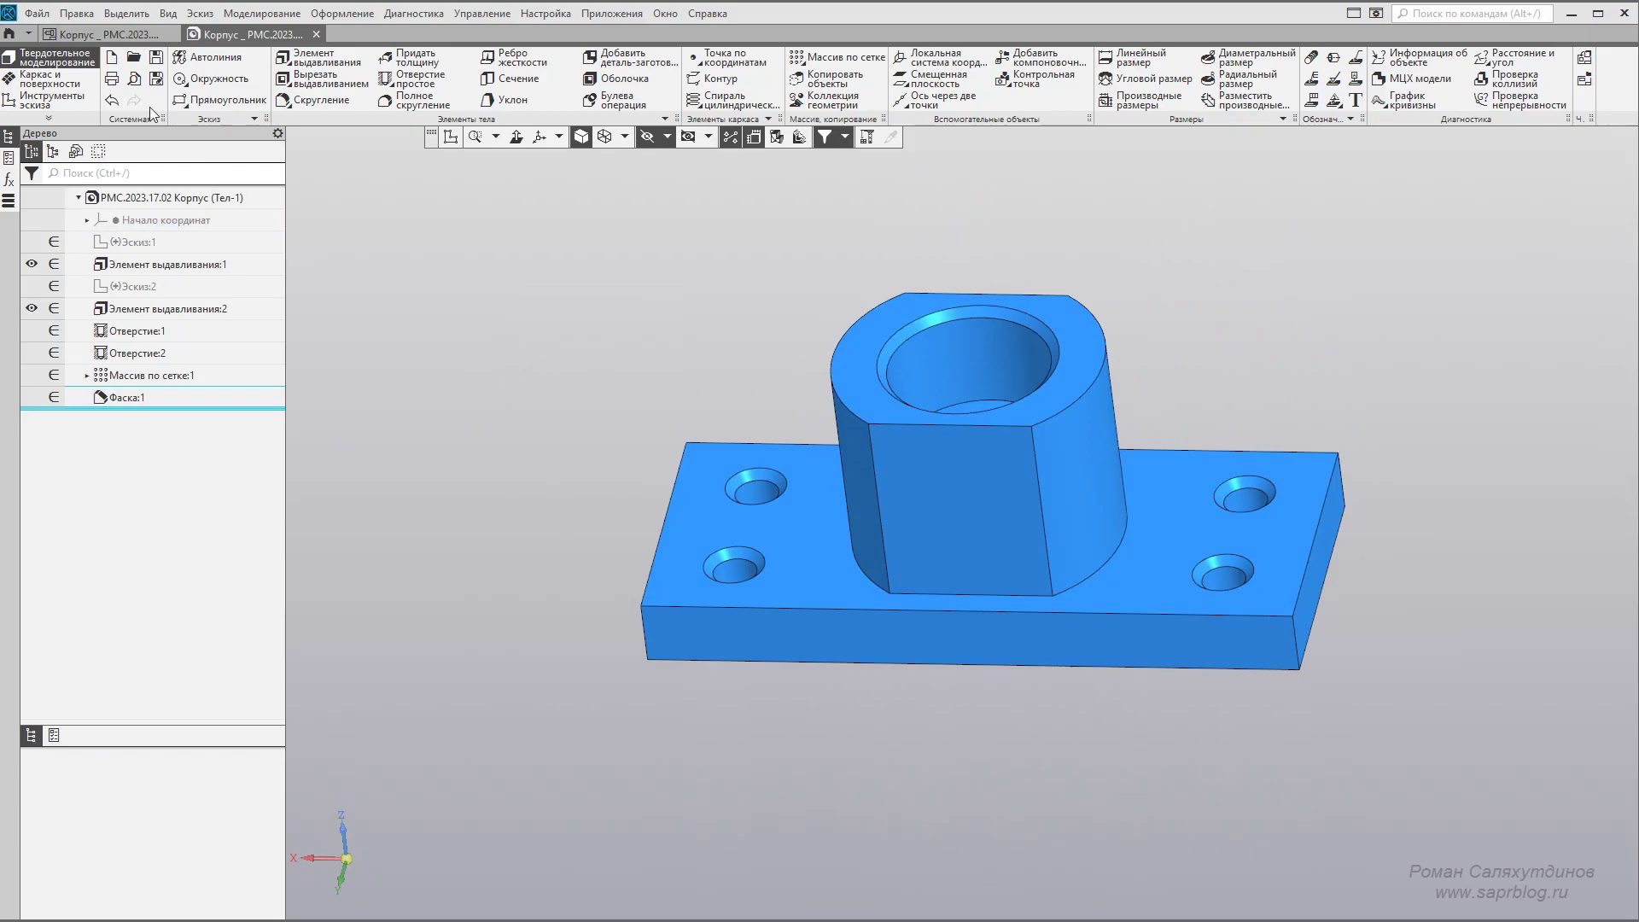
Create a new part document and start an extrusion for the base plate.
click(112, 57)
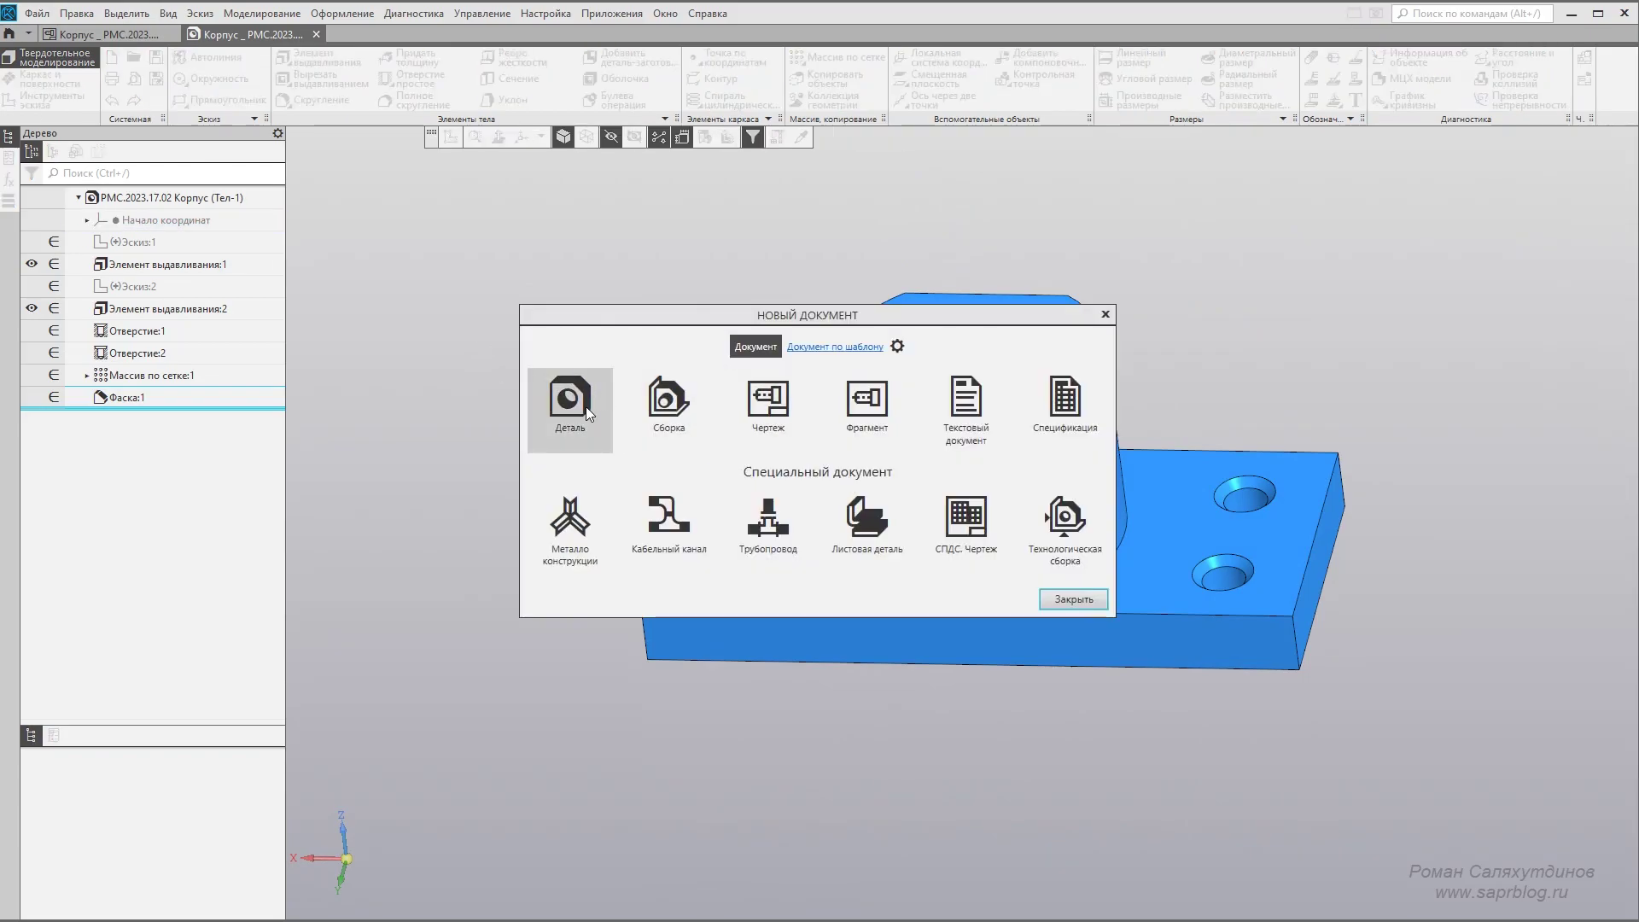
click(586, 406)
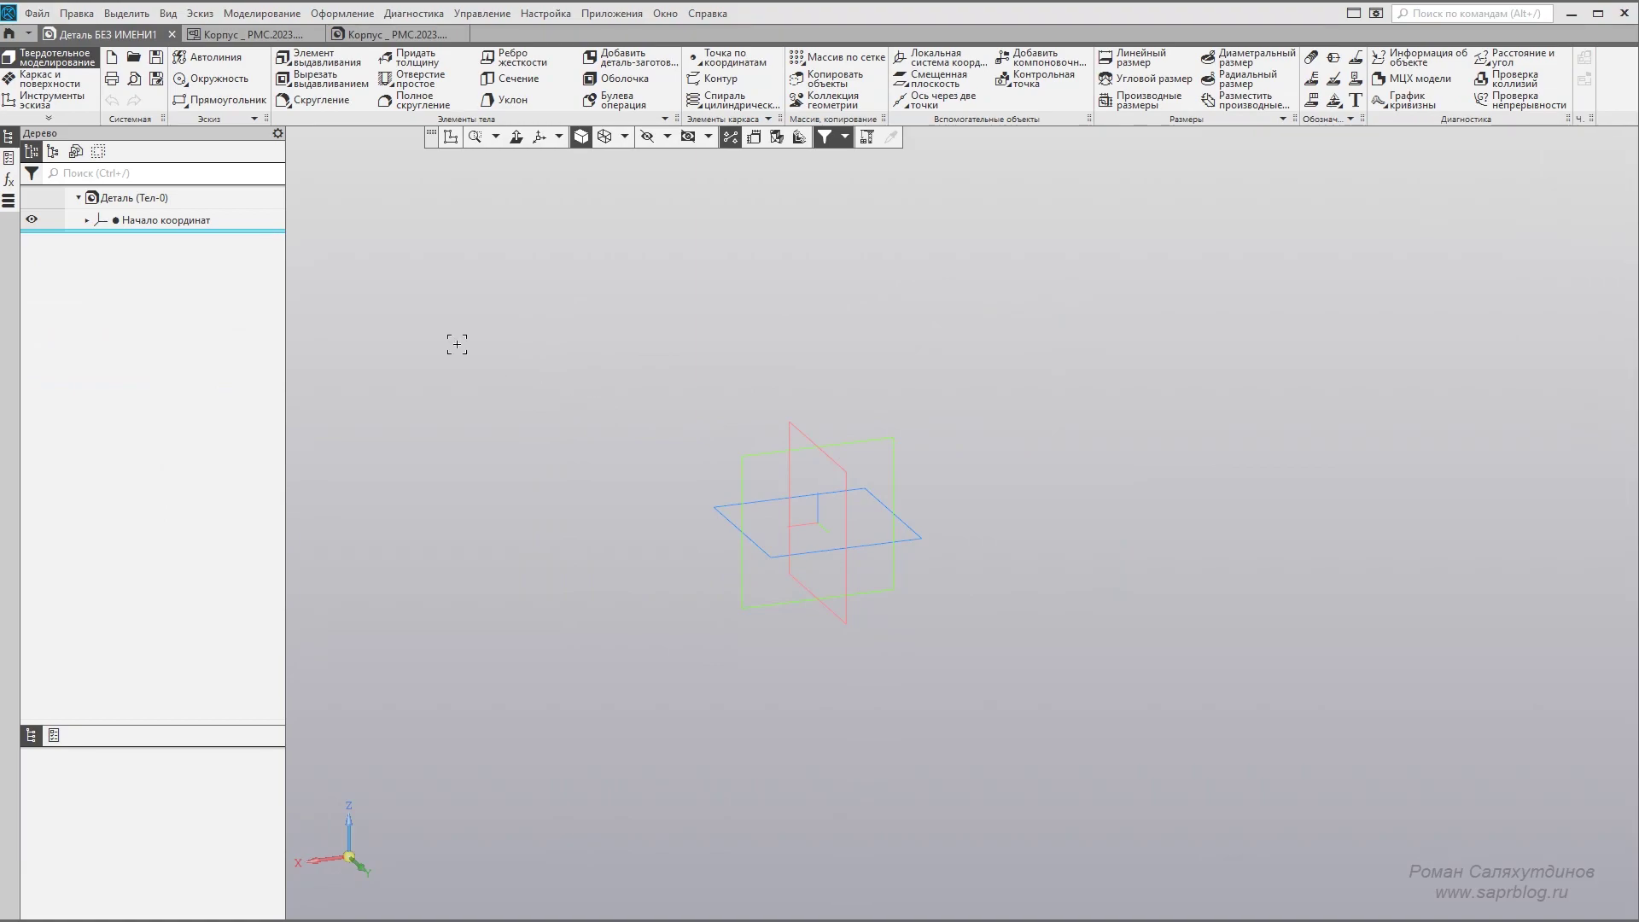
click(321, 65)
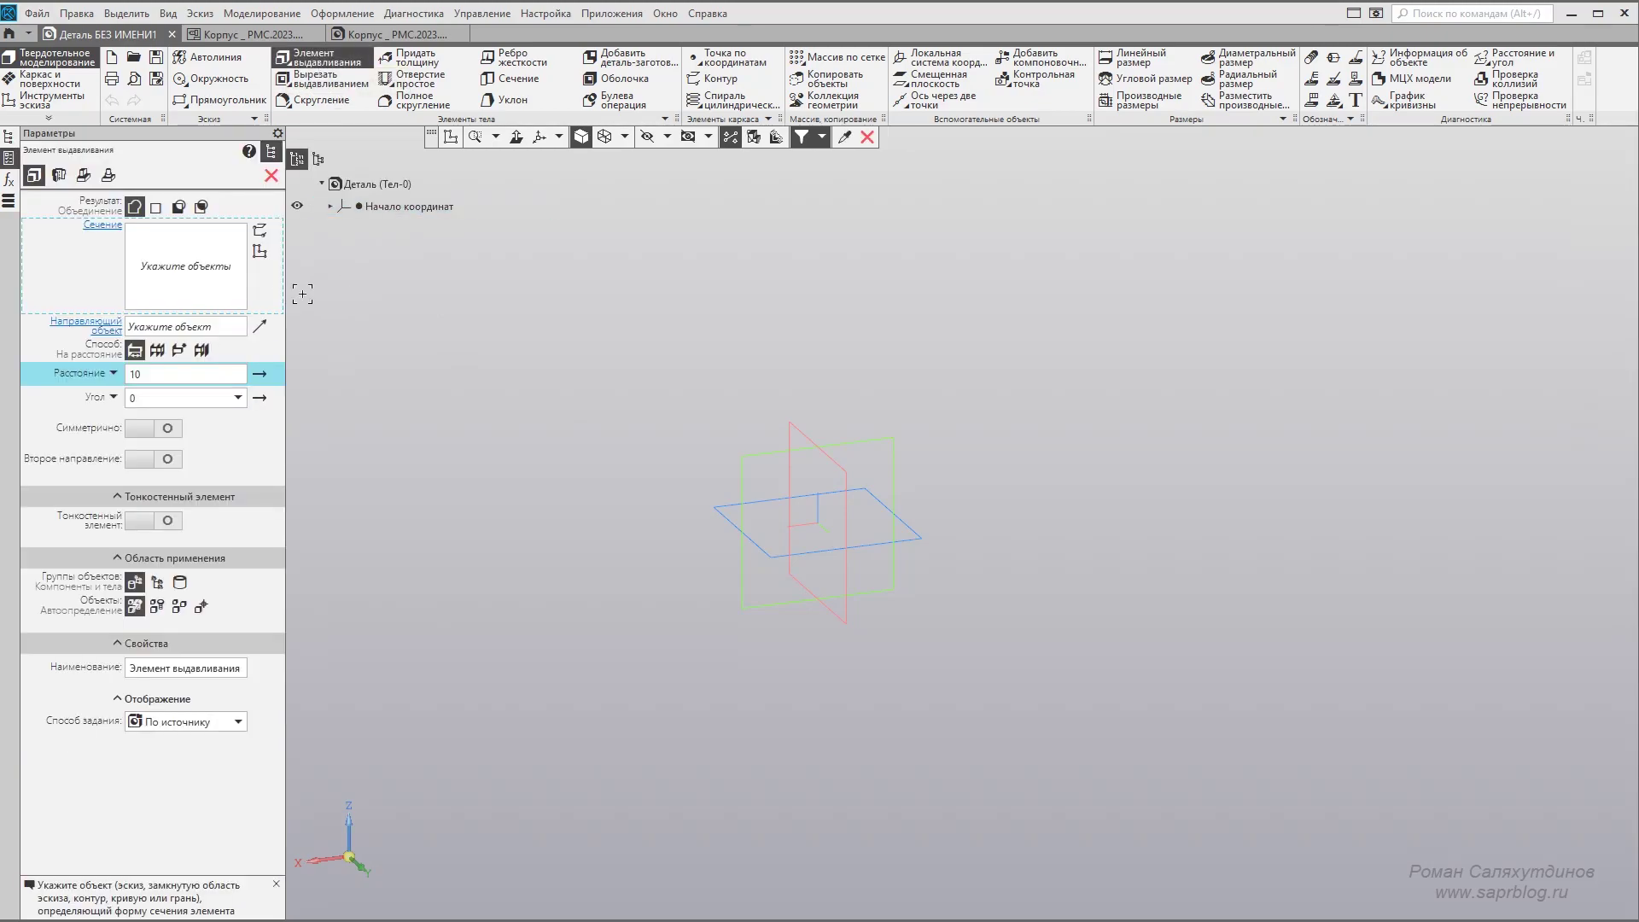
Sketch a centre-and-corner rectangle at the origin on the horizontal plane.
click(259, 252)
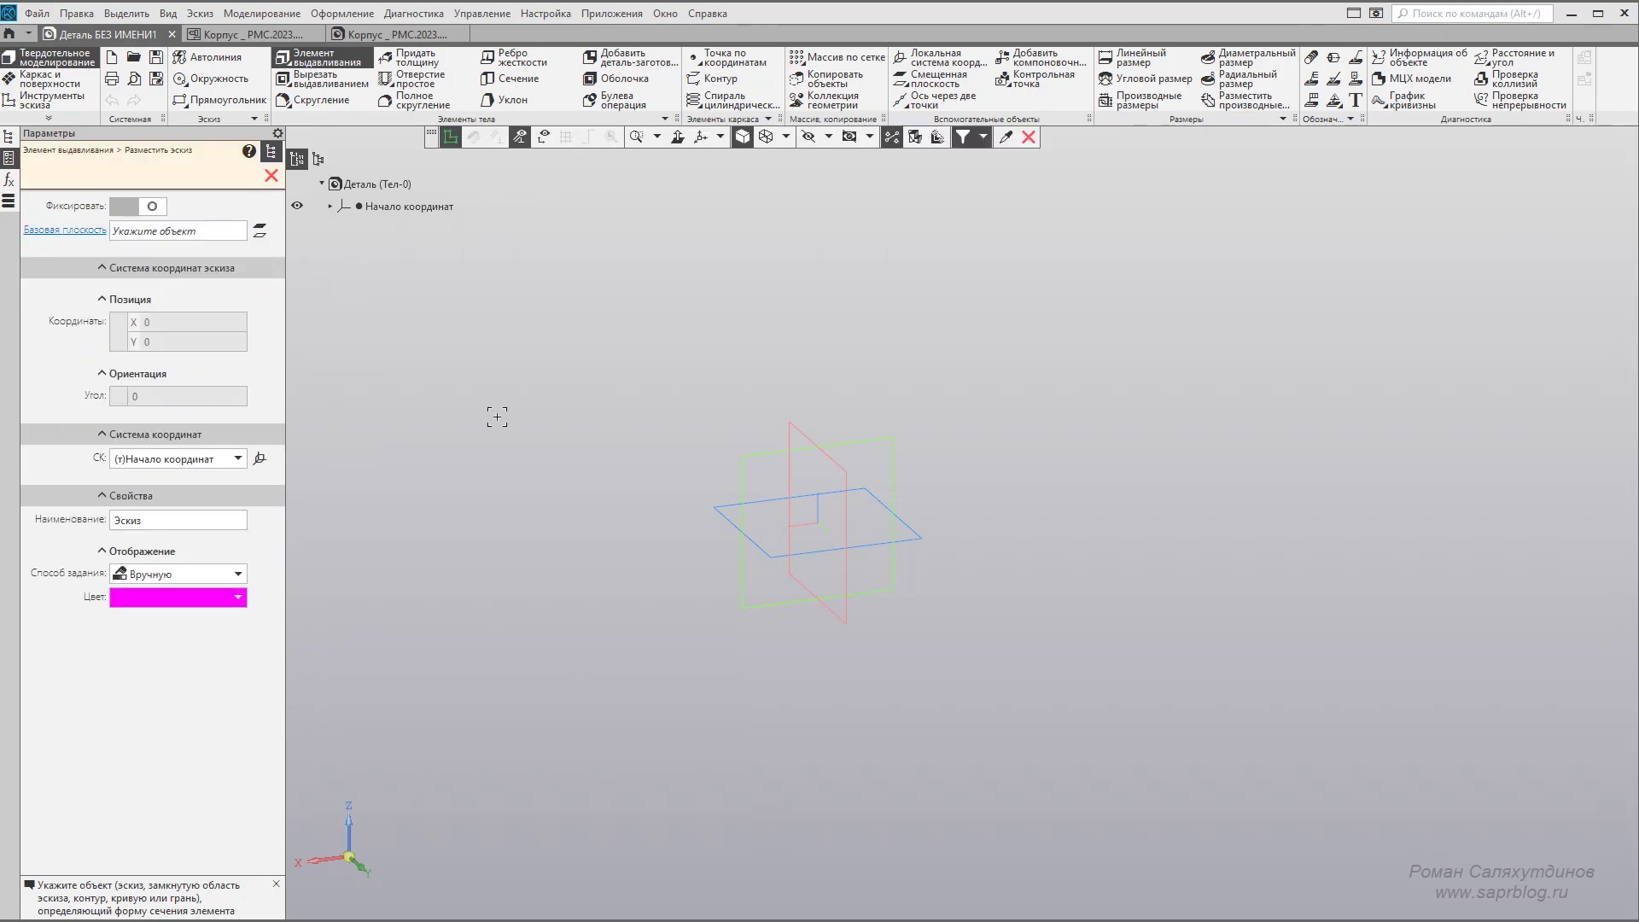
click(715, 509)
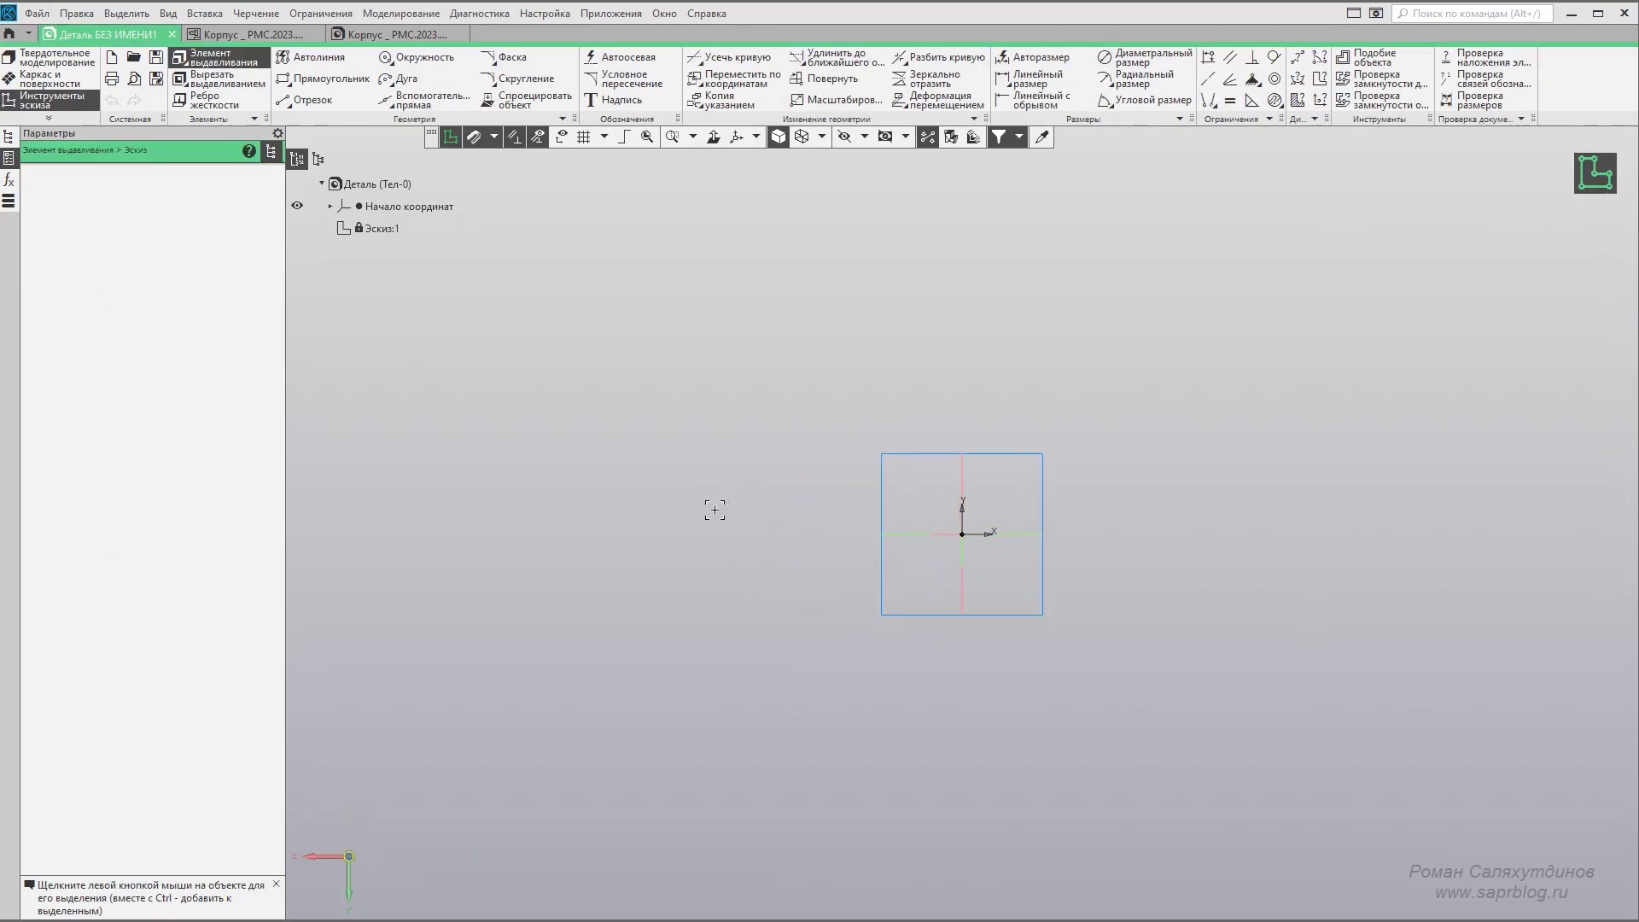
click(709, 507)
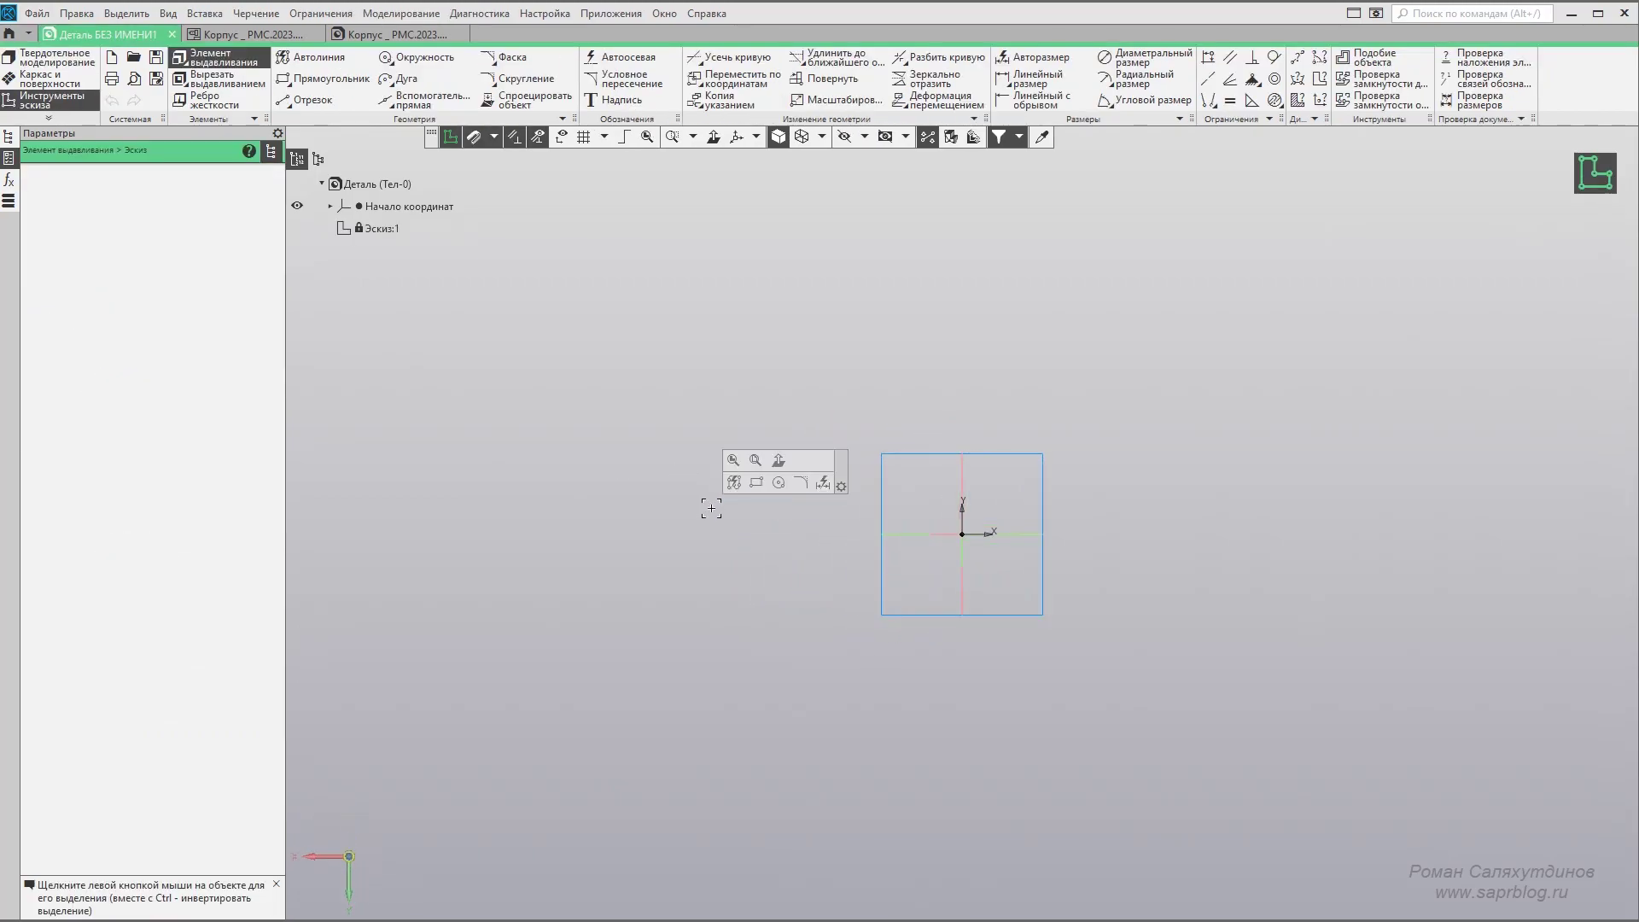
click(755, 484)
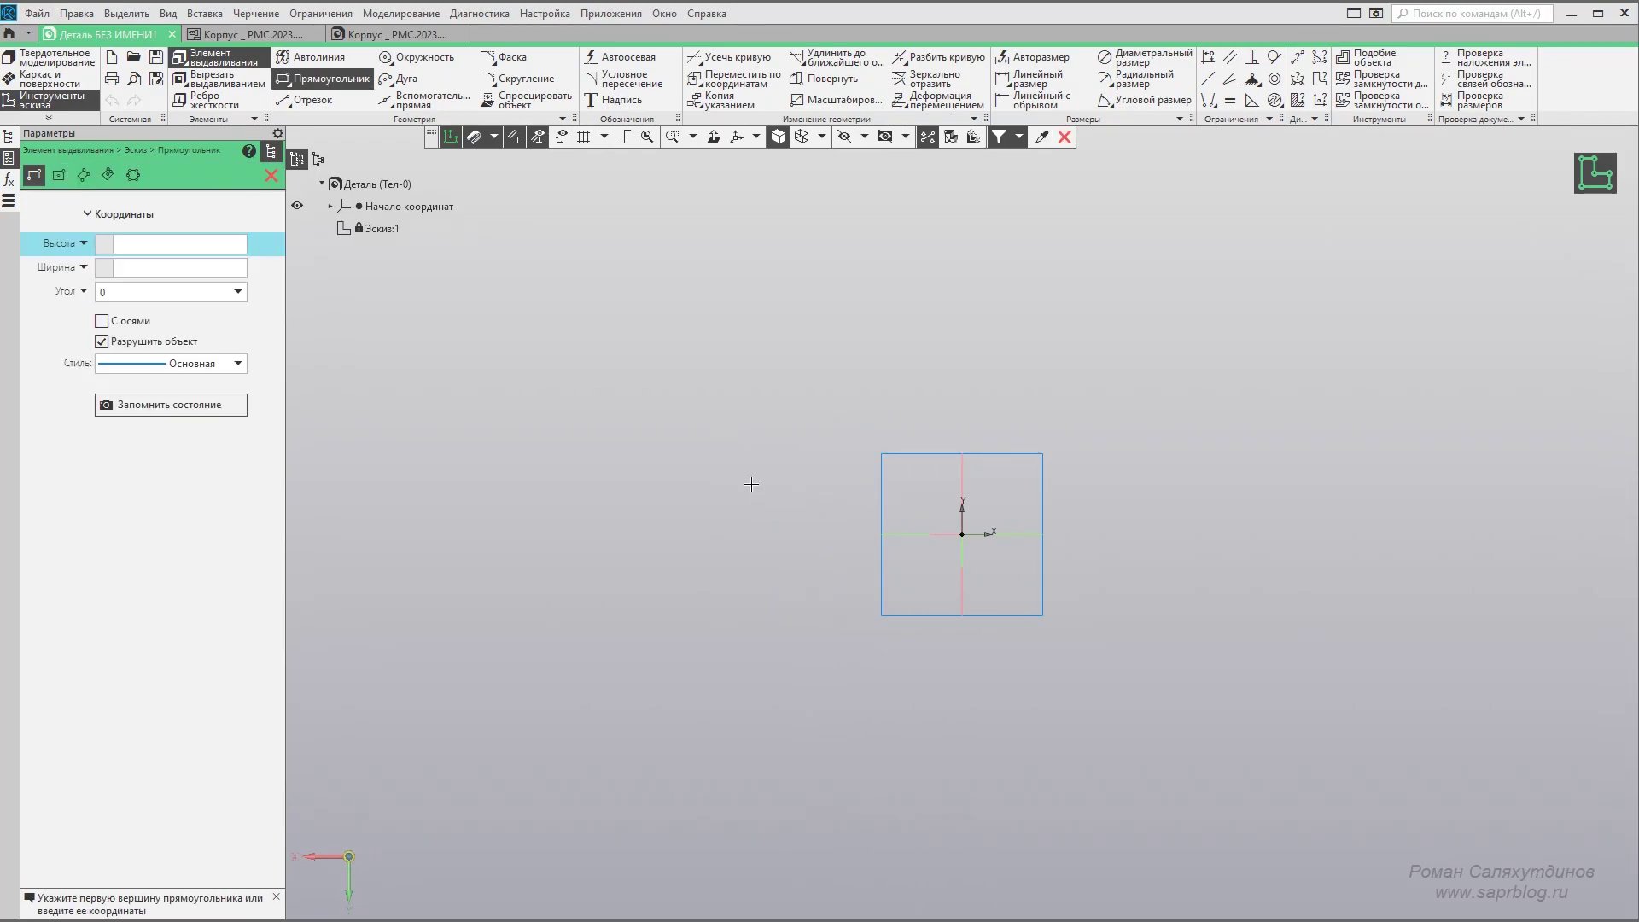
right_click(668, 450)
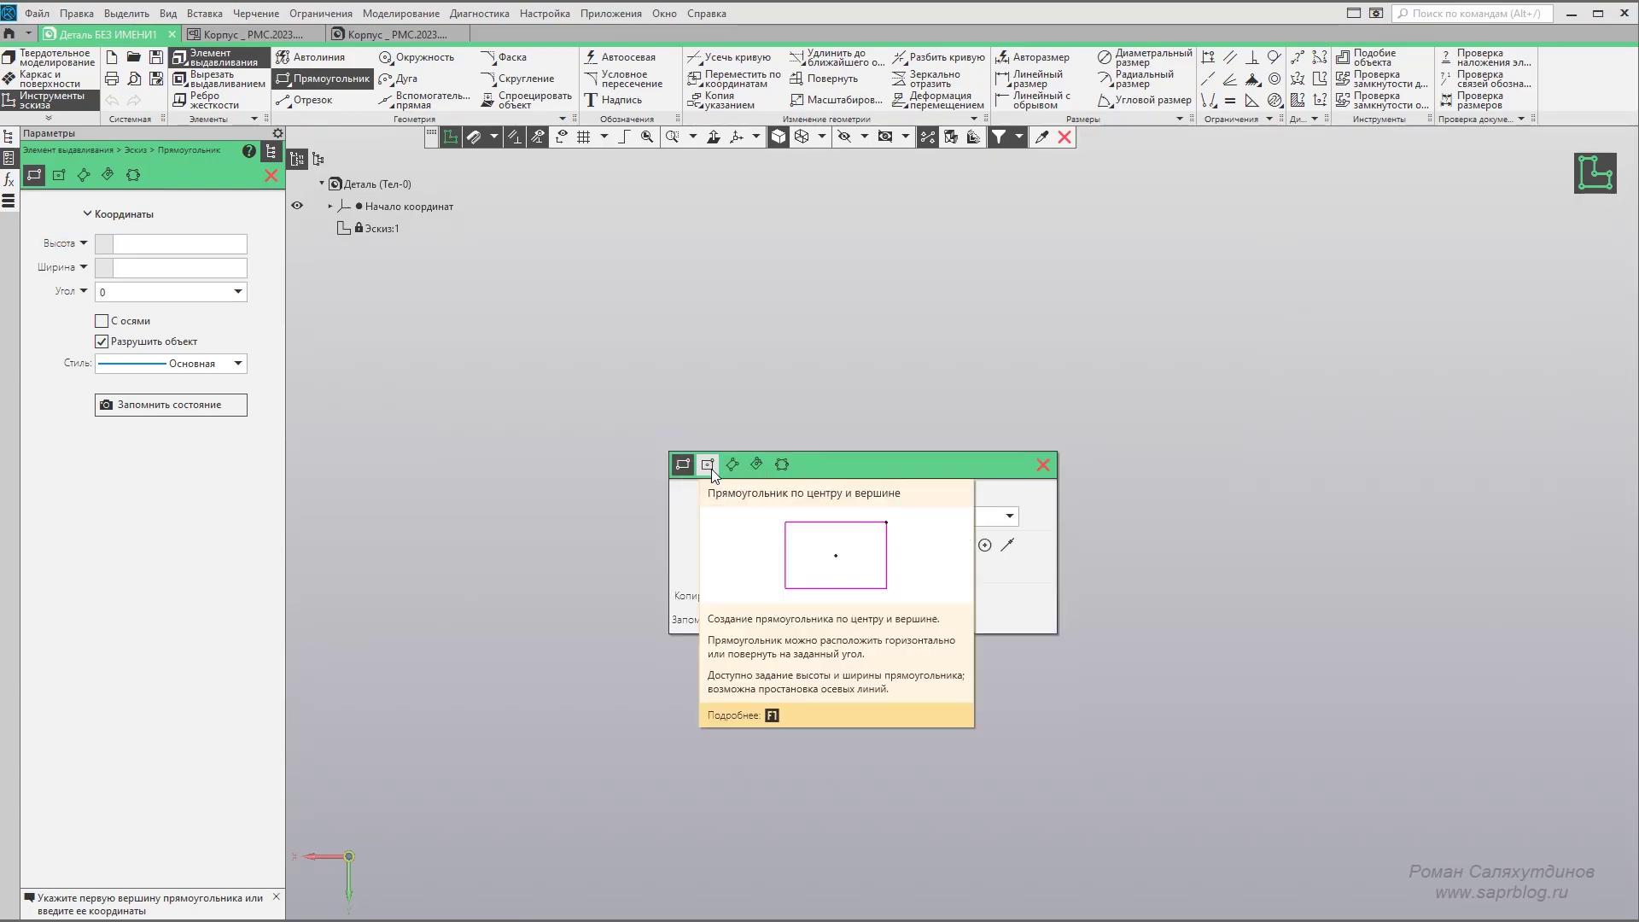
click(709, 466)
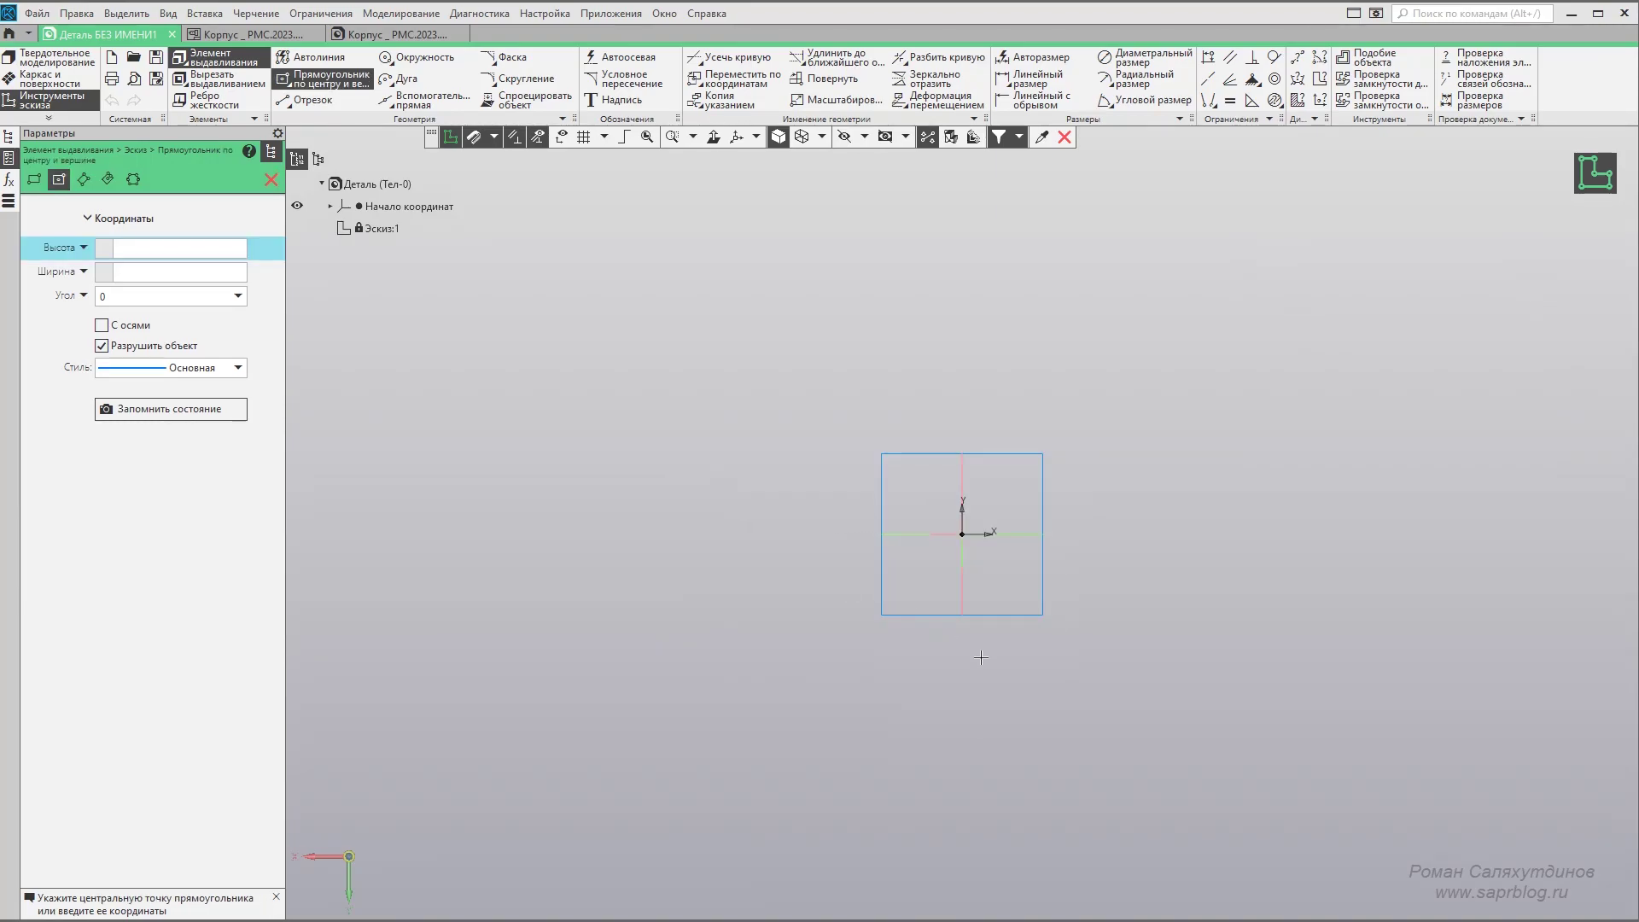
click(962, 534)
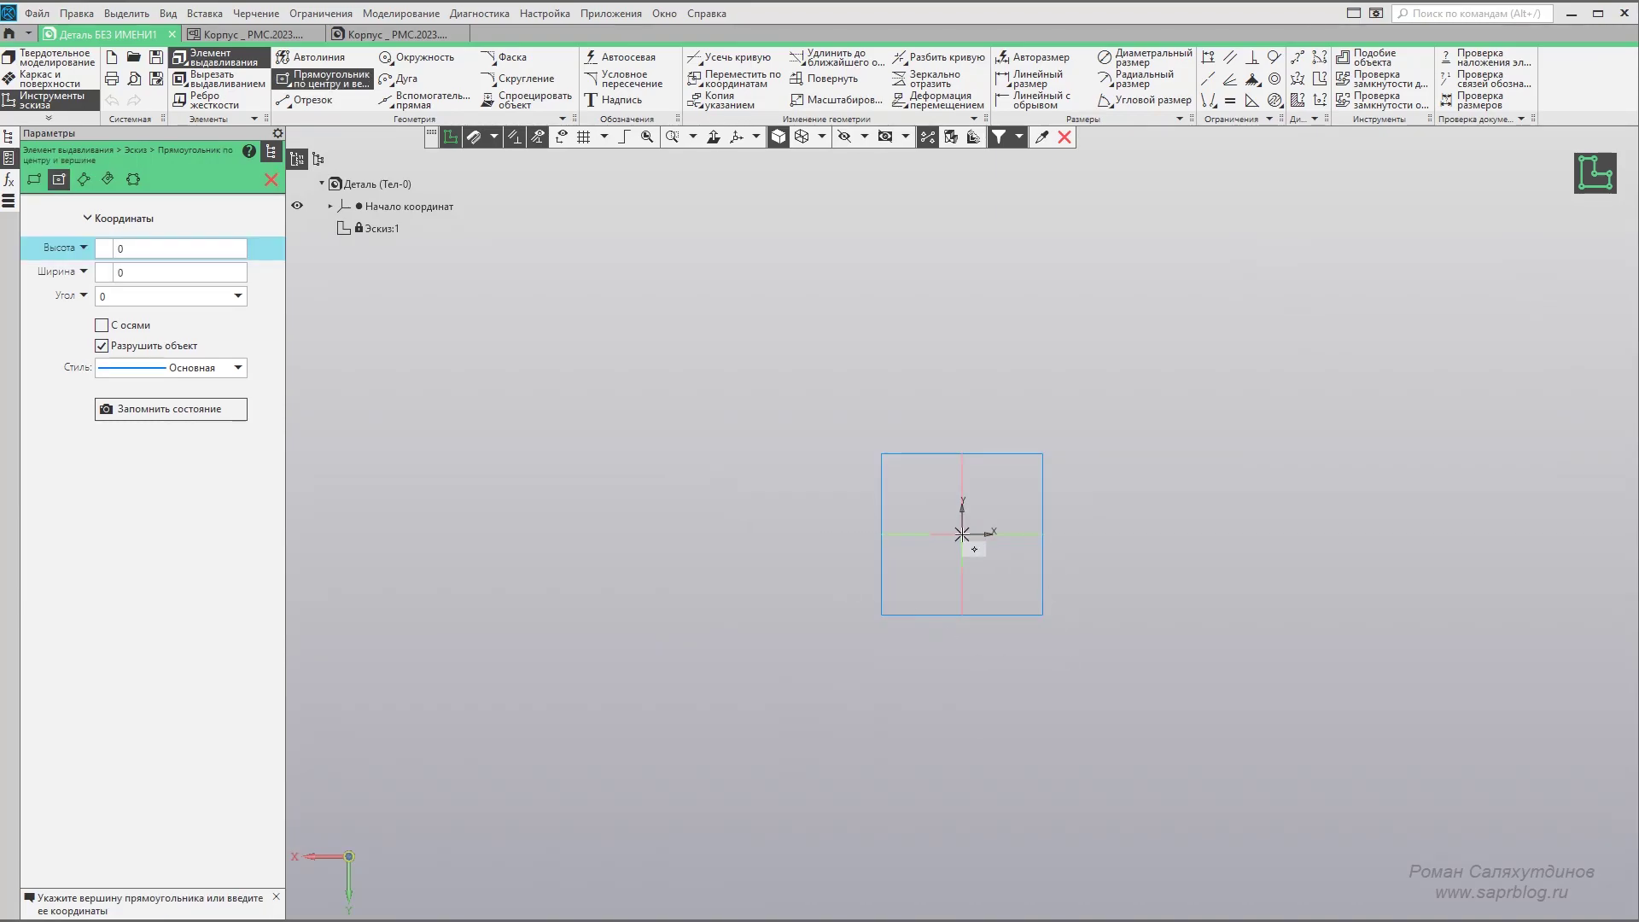
click(1147, 414)
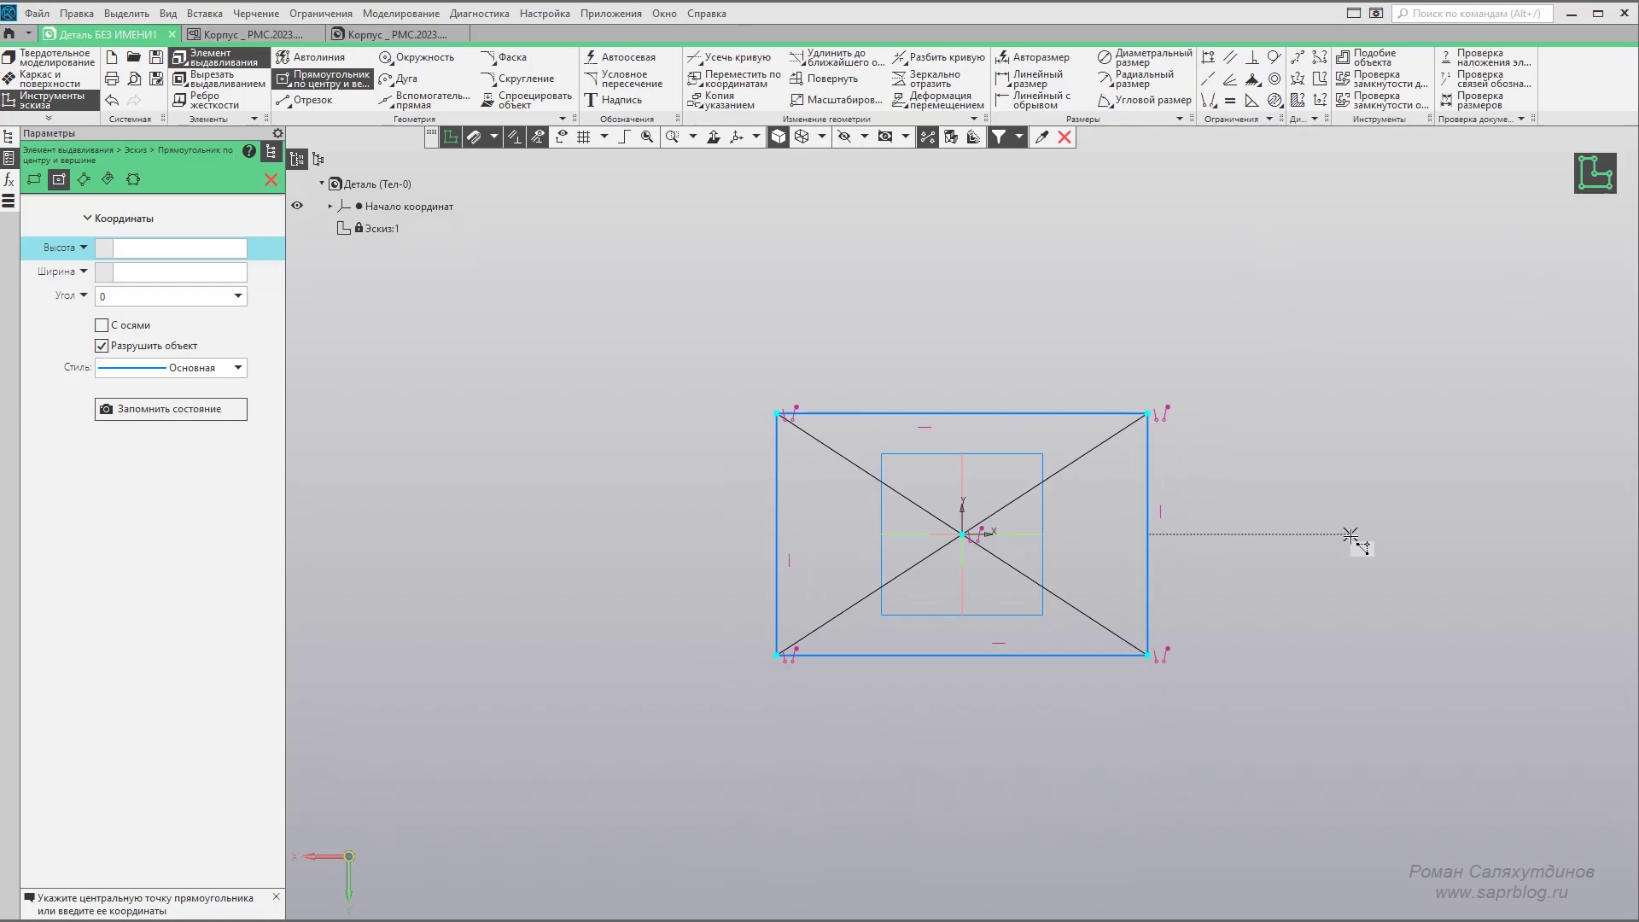
Dimension the rectangle 50 high and 120 wide, then finish the sketch.
click(1046, 59)
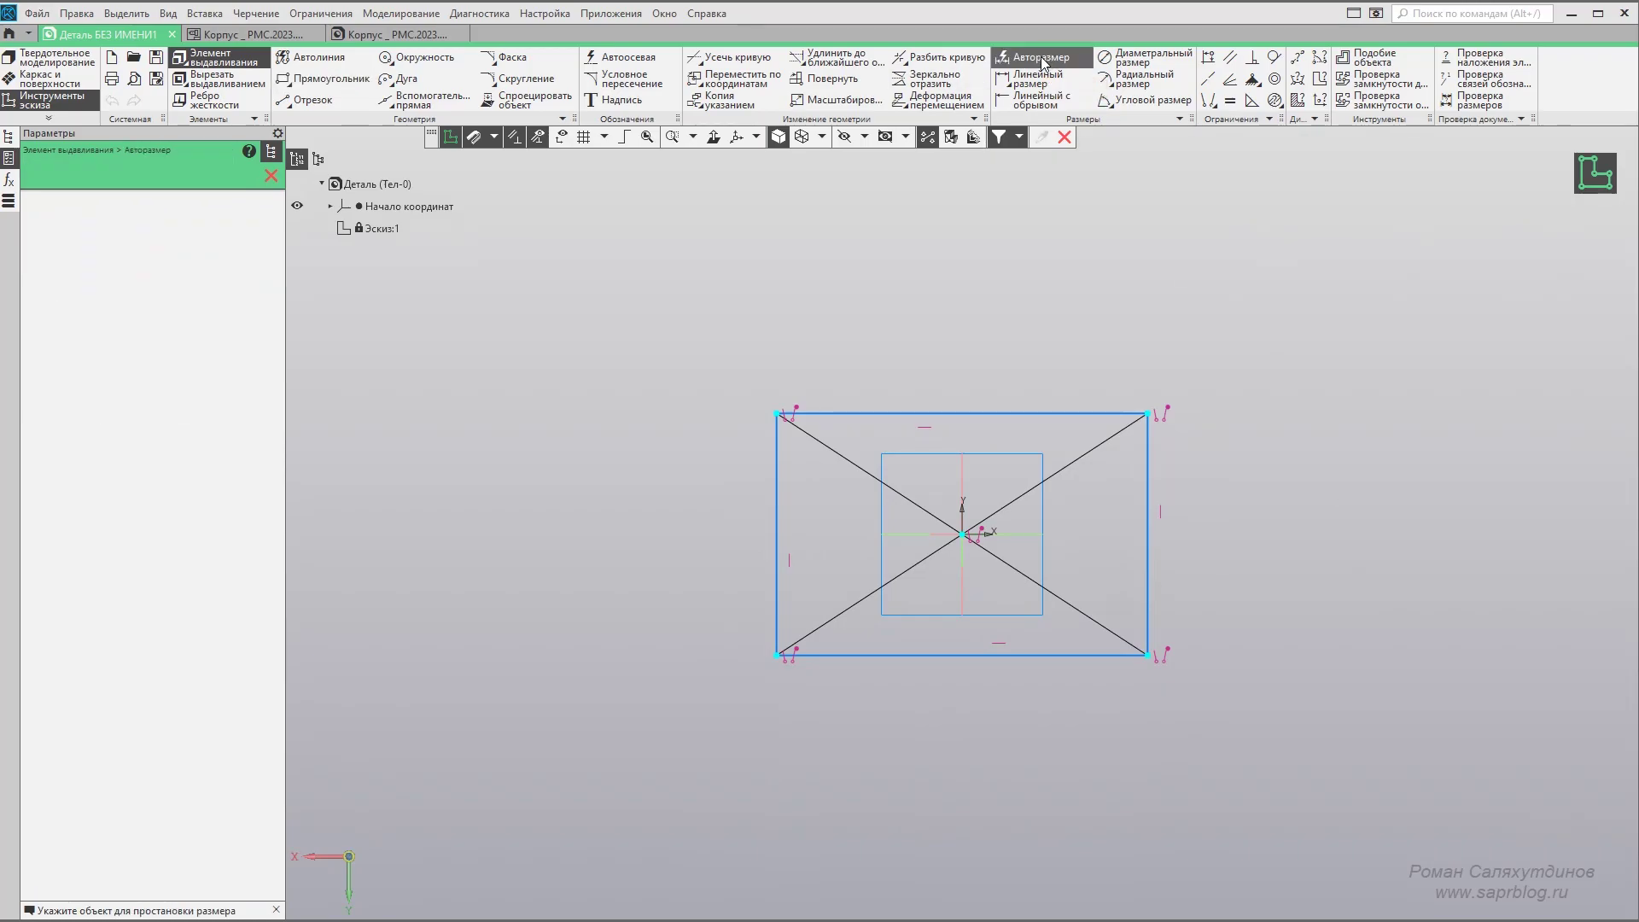
click(775, 457)
click(663, 511)
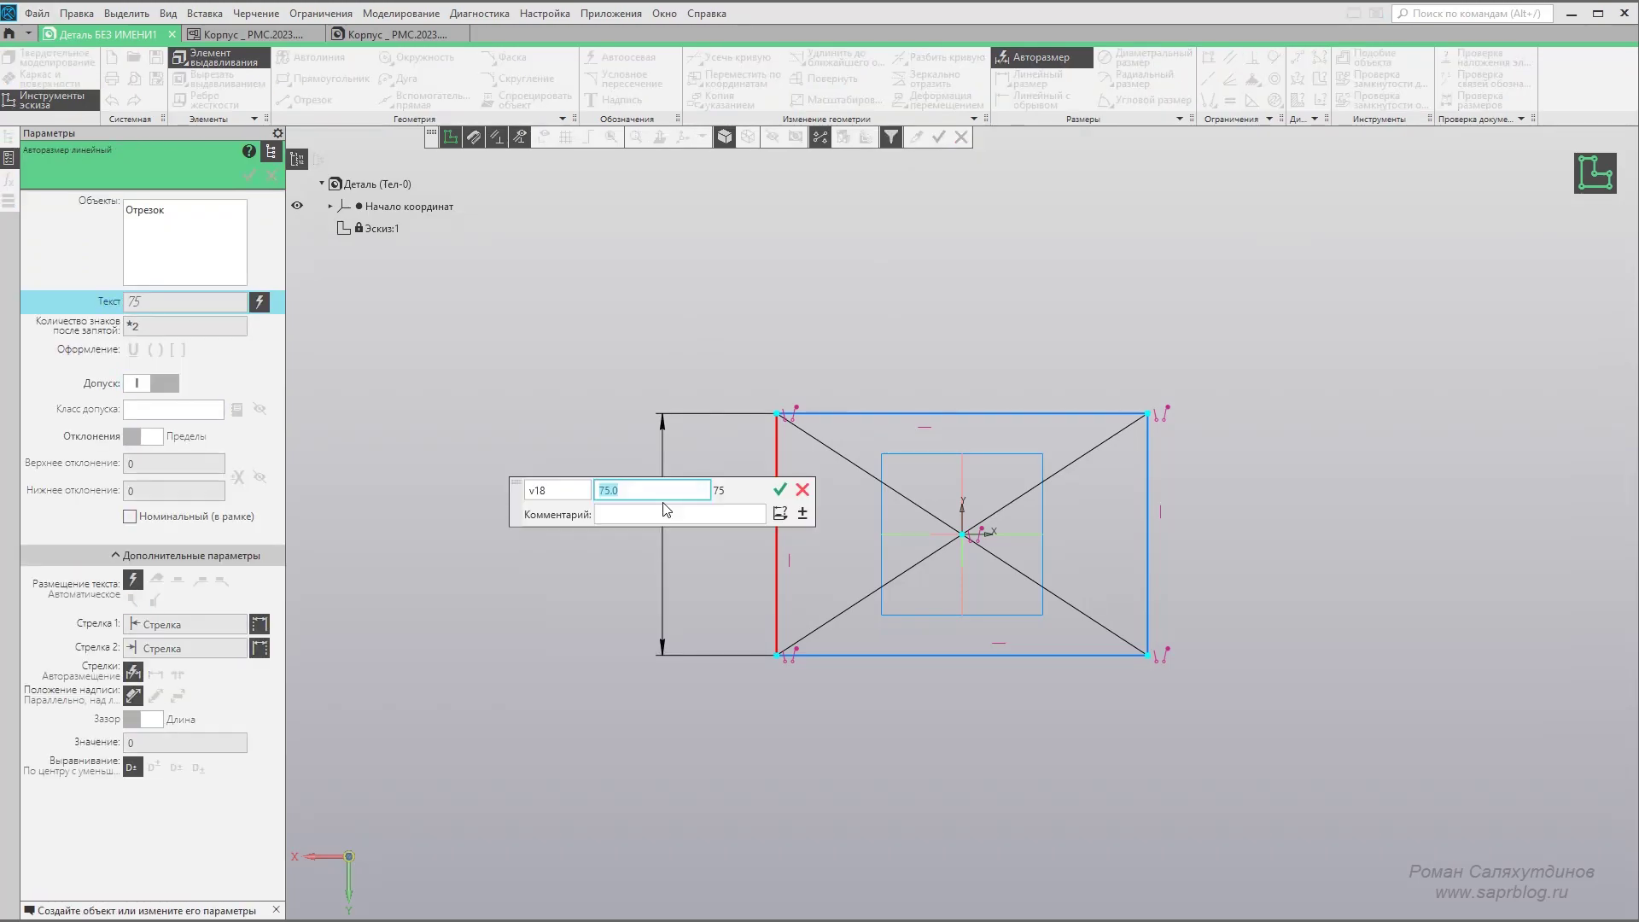
text(50)
key(Return)
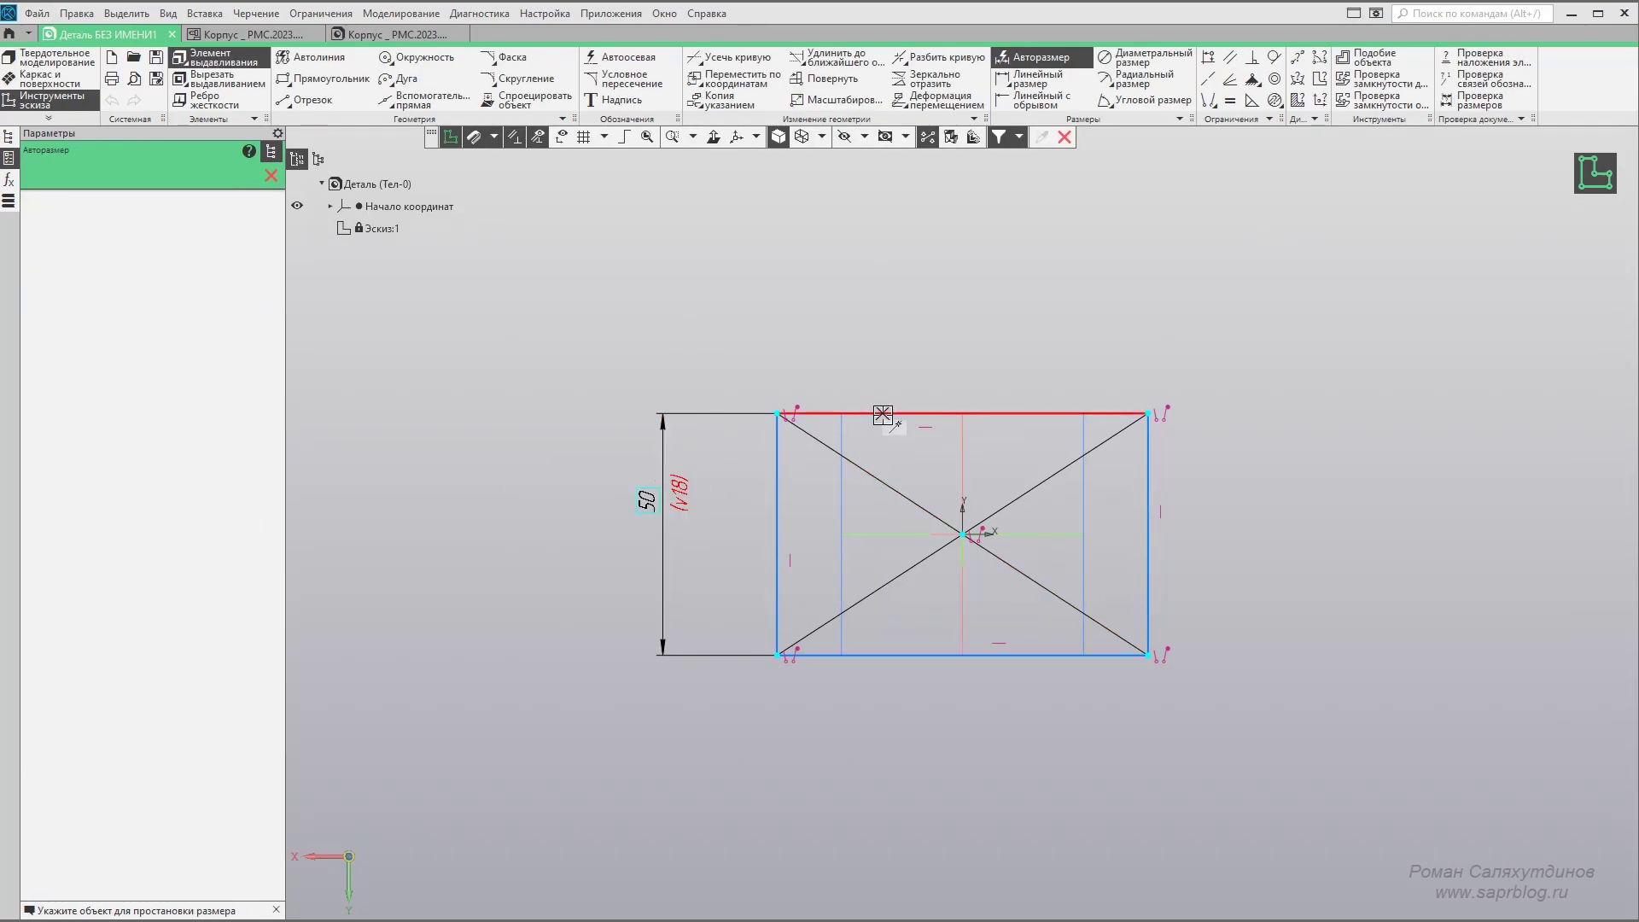
click(883, 414)
click(904, 365)
text(120)
key(Return)
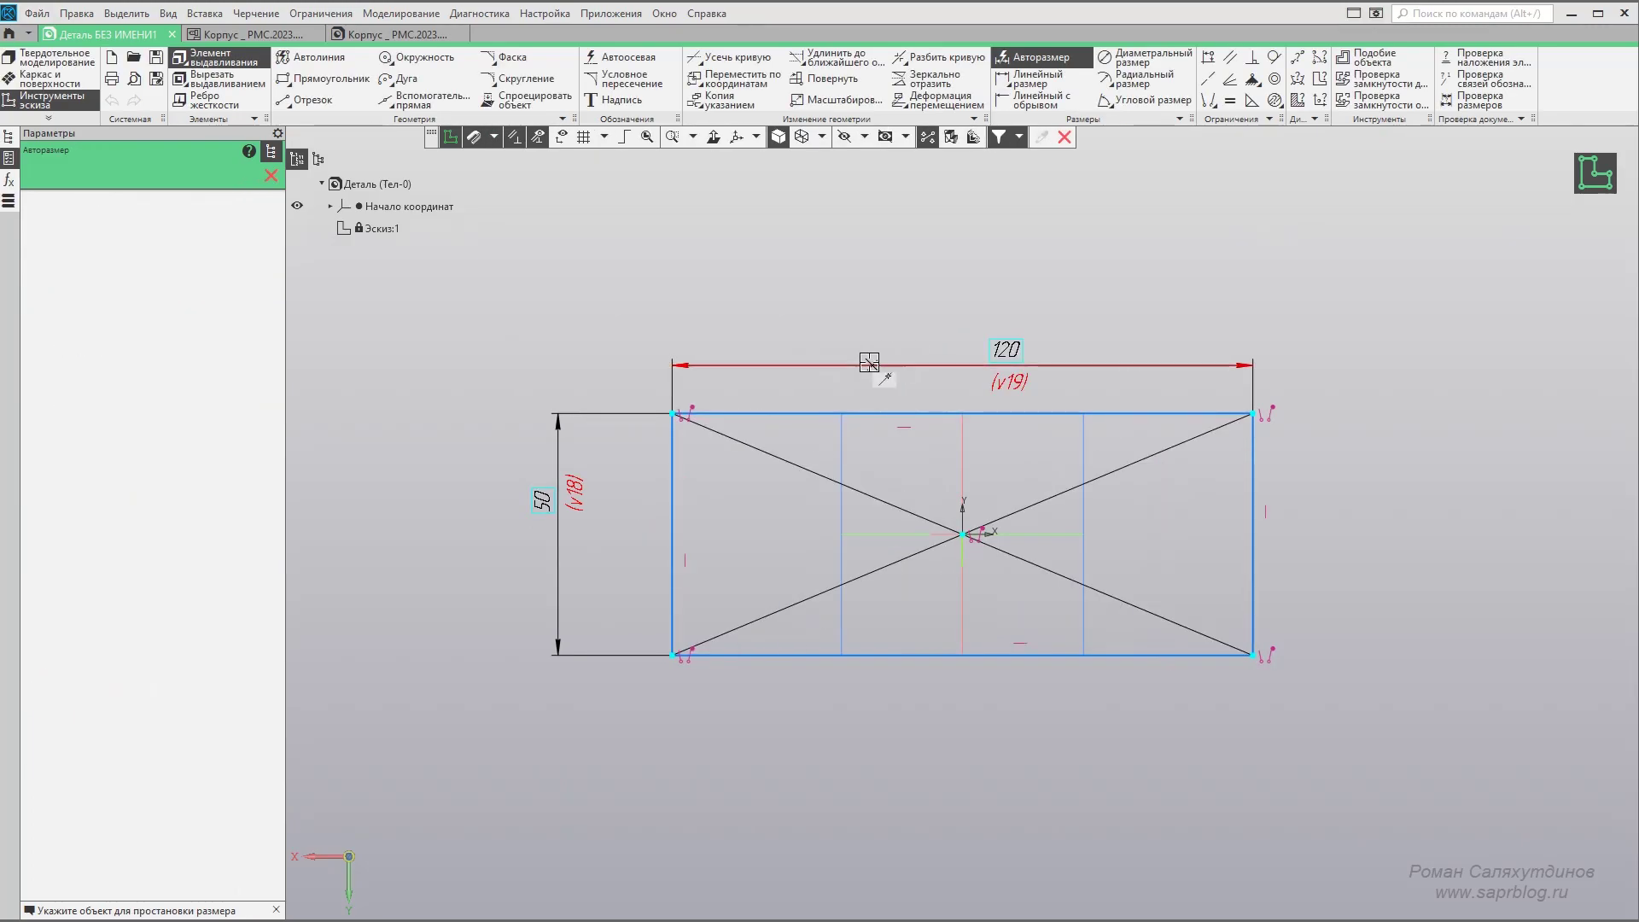
click(450, 138)
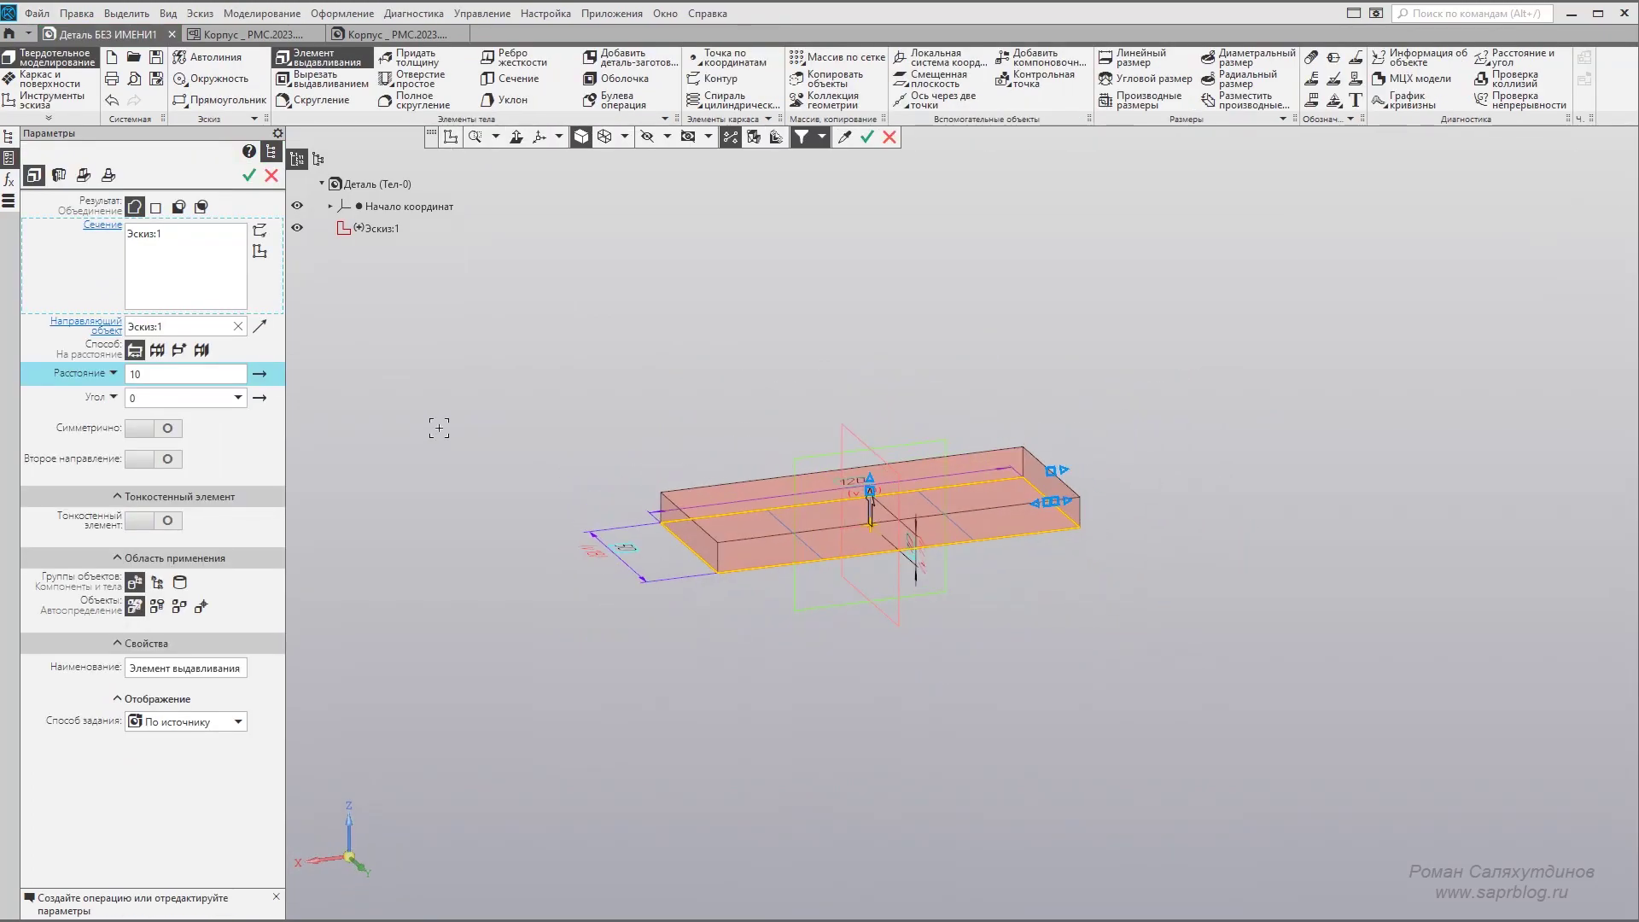
Extrude the base plate 12 mm thick and zoom in on it.
text(12)
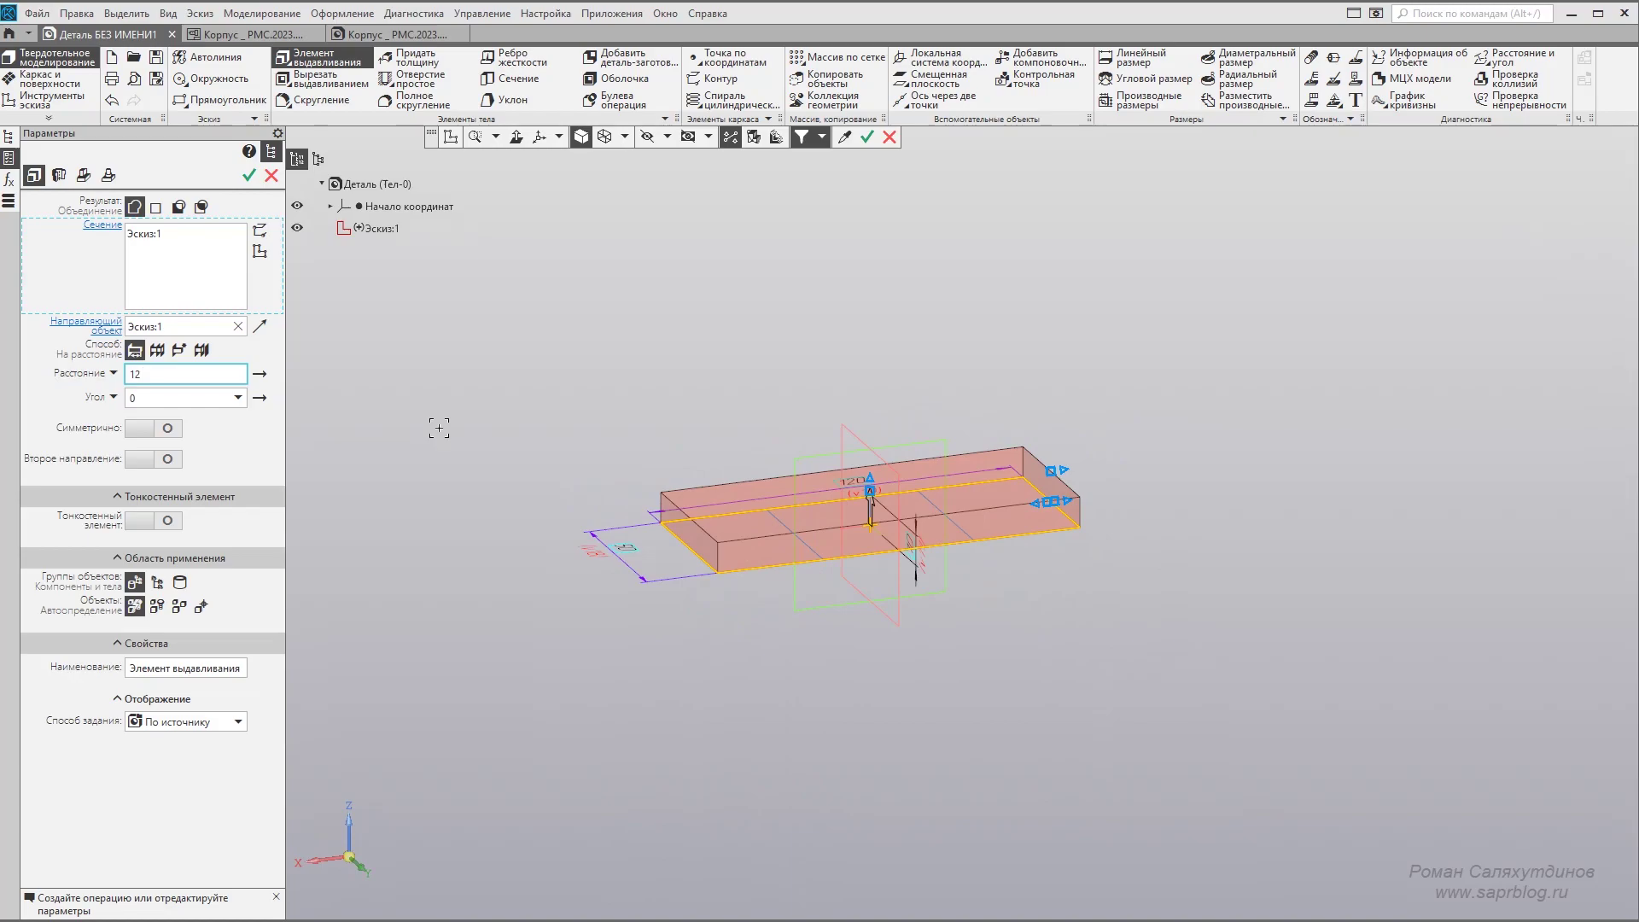
key(Return)
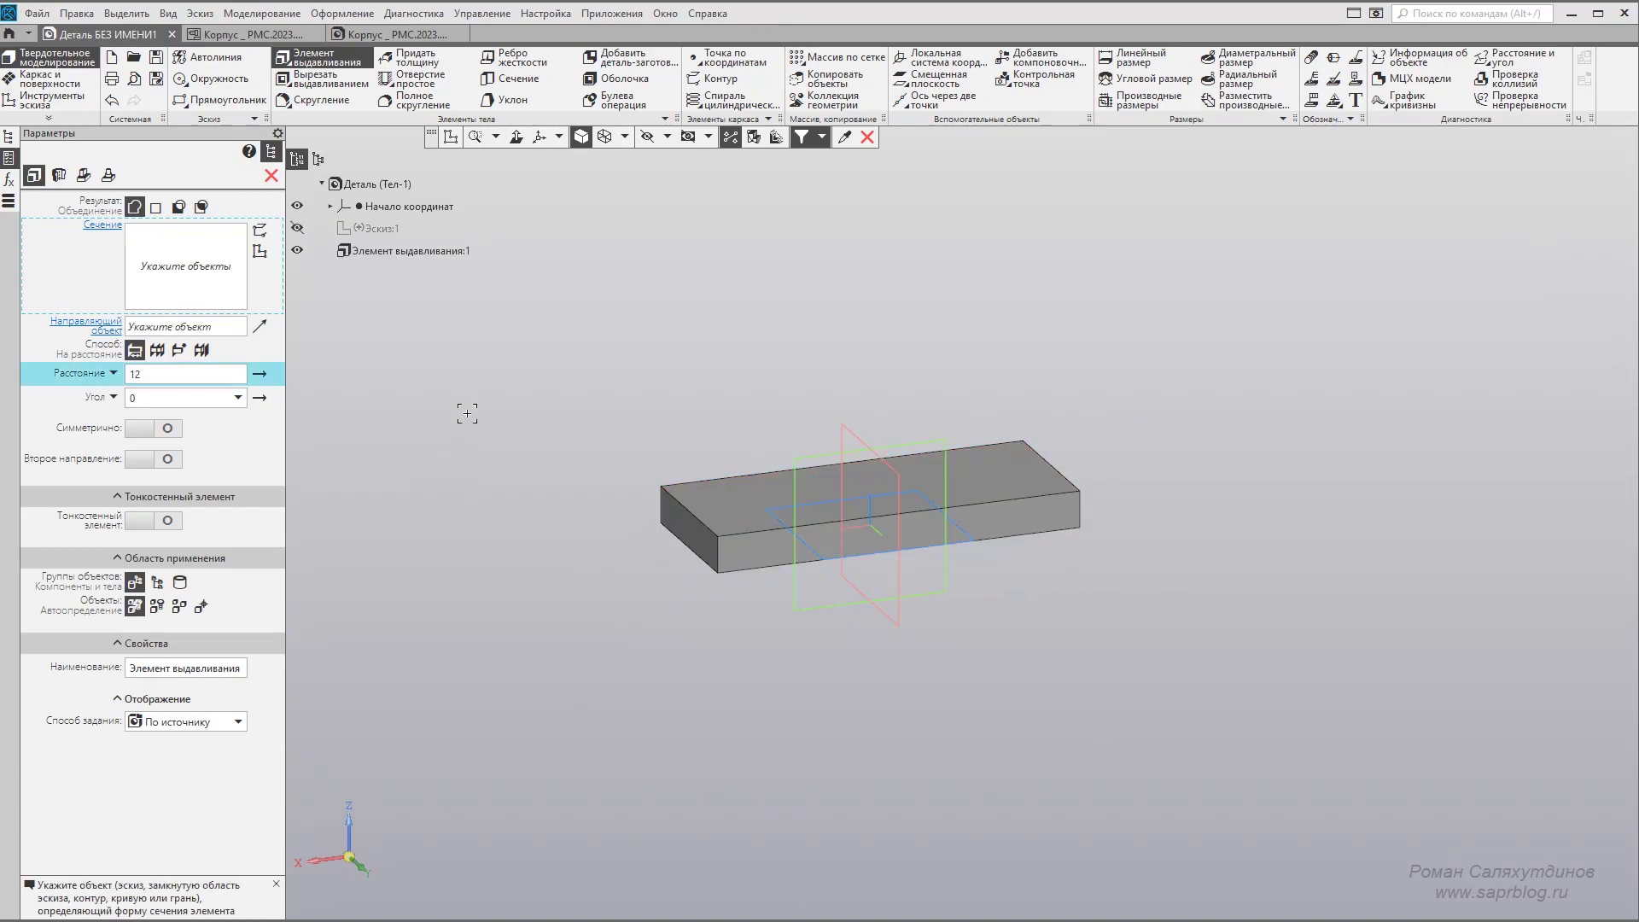
scroll(674, 371, up, 1)
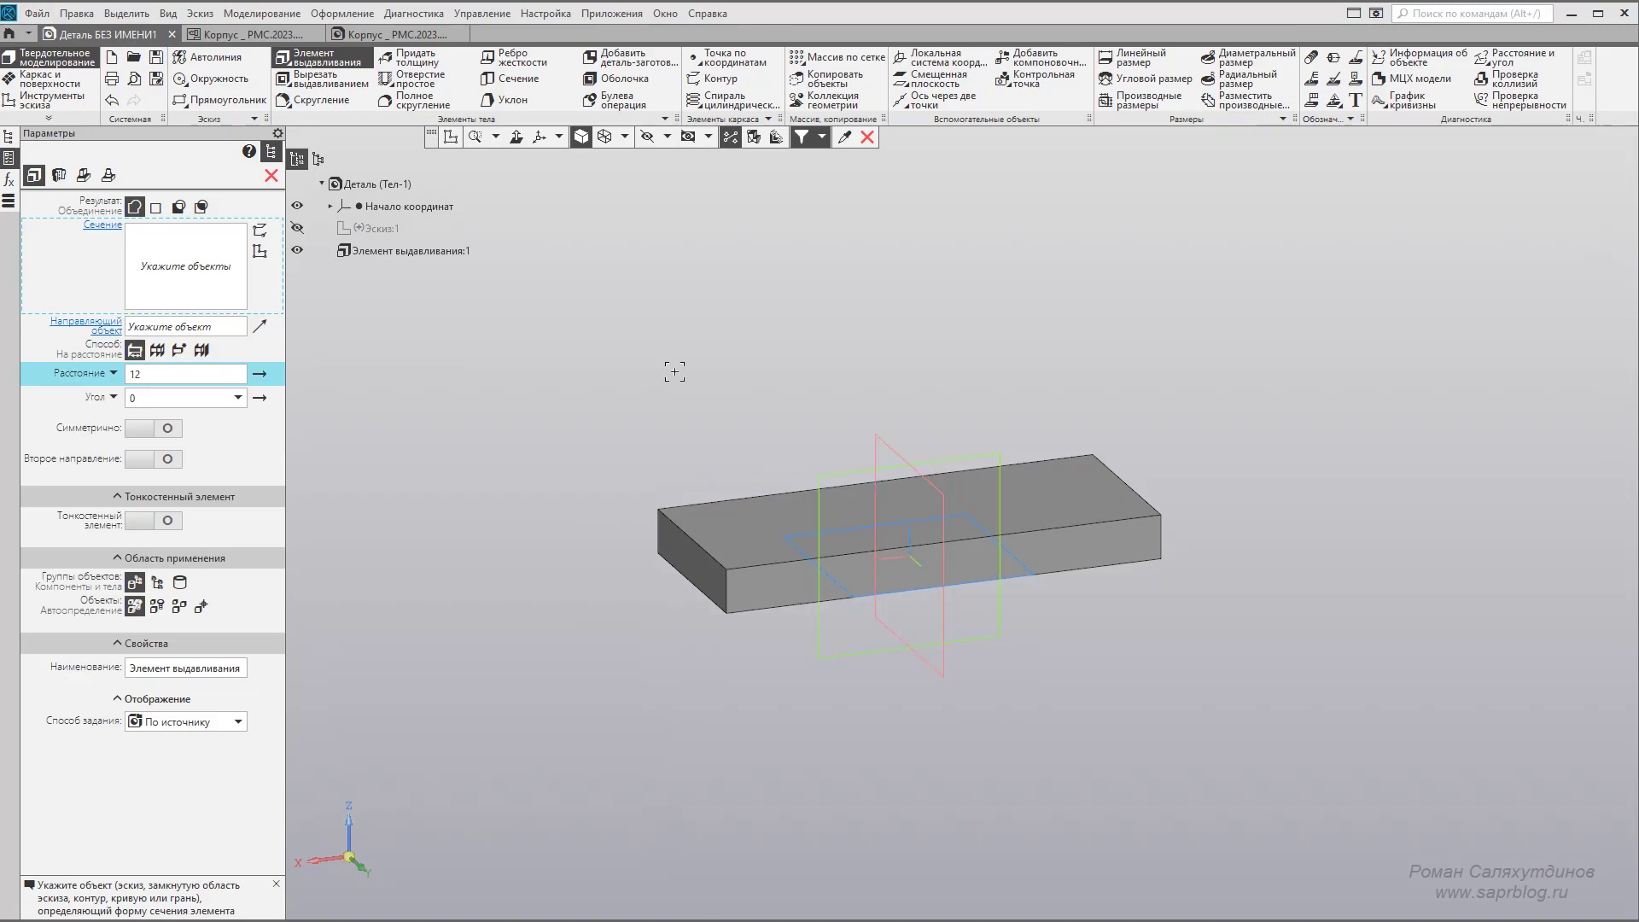
scroll(675, 372, up, 1)
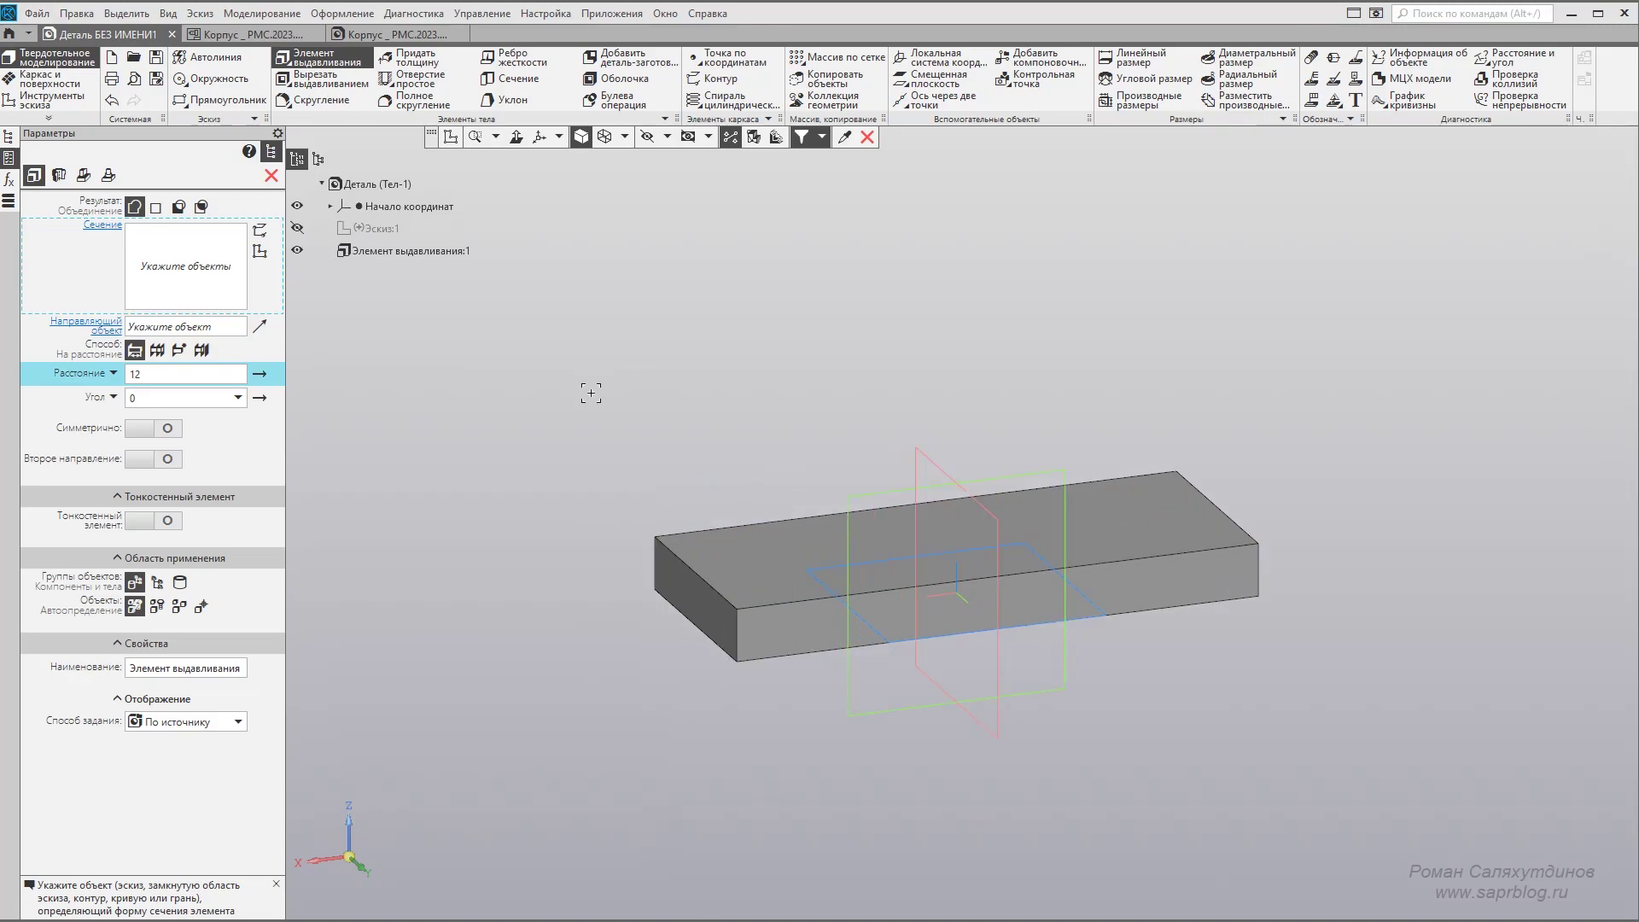
Sketch a Ø50 circle centred on the origin on the plate's top face.
click(259, 251)
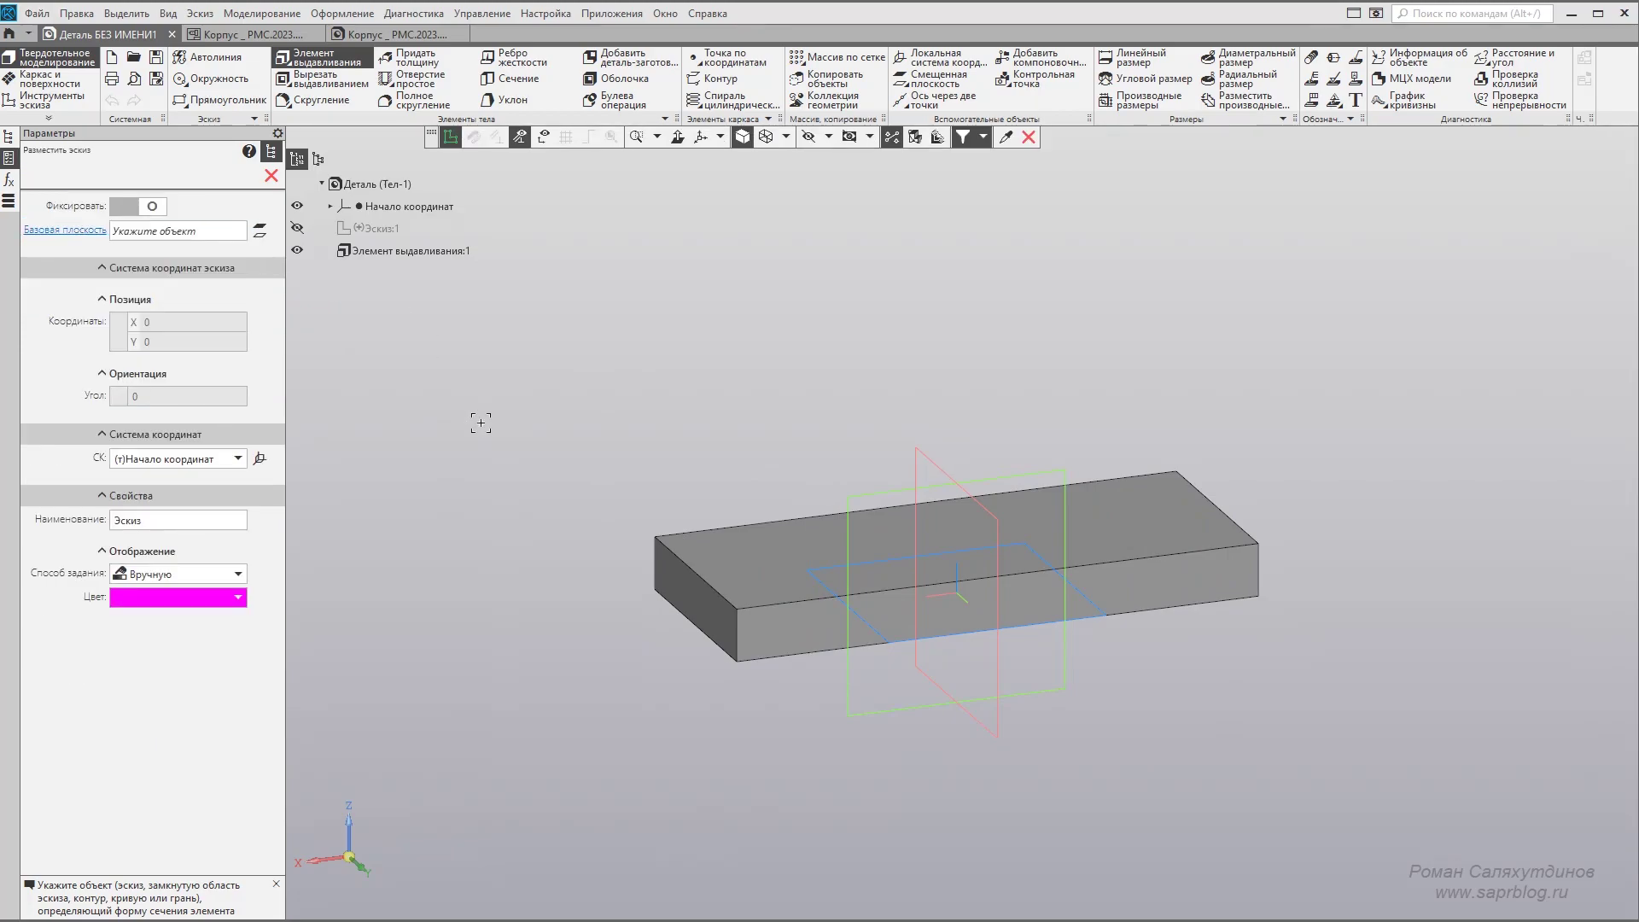
click(759, 545)
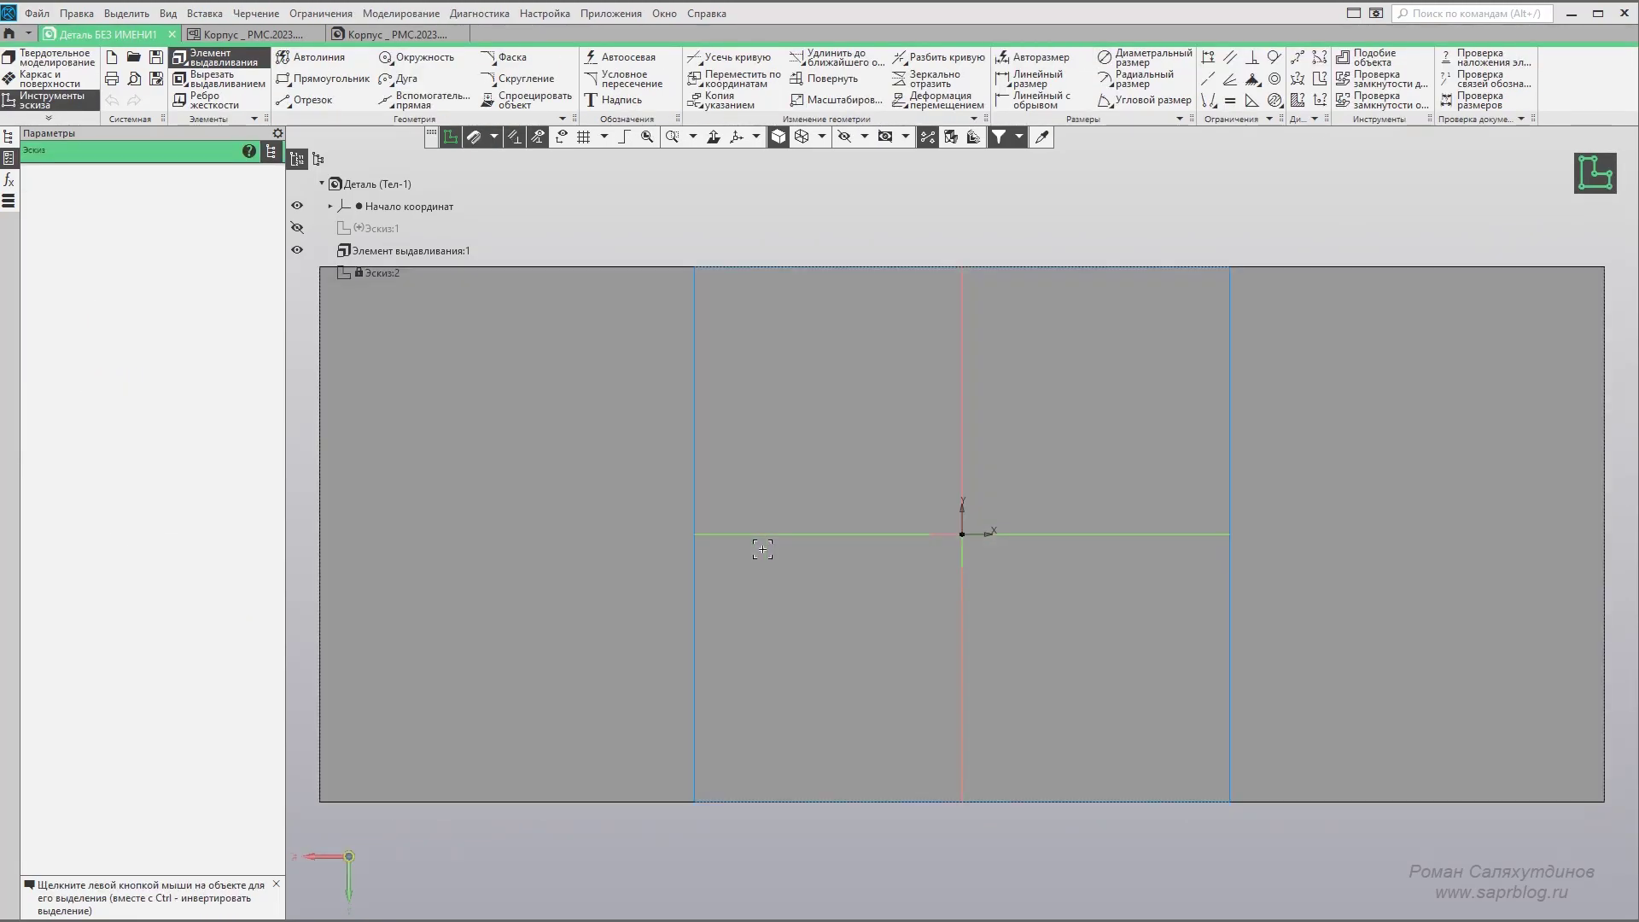
scroll(762, 549, down, 1)
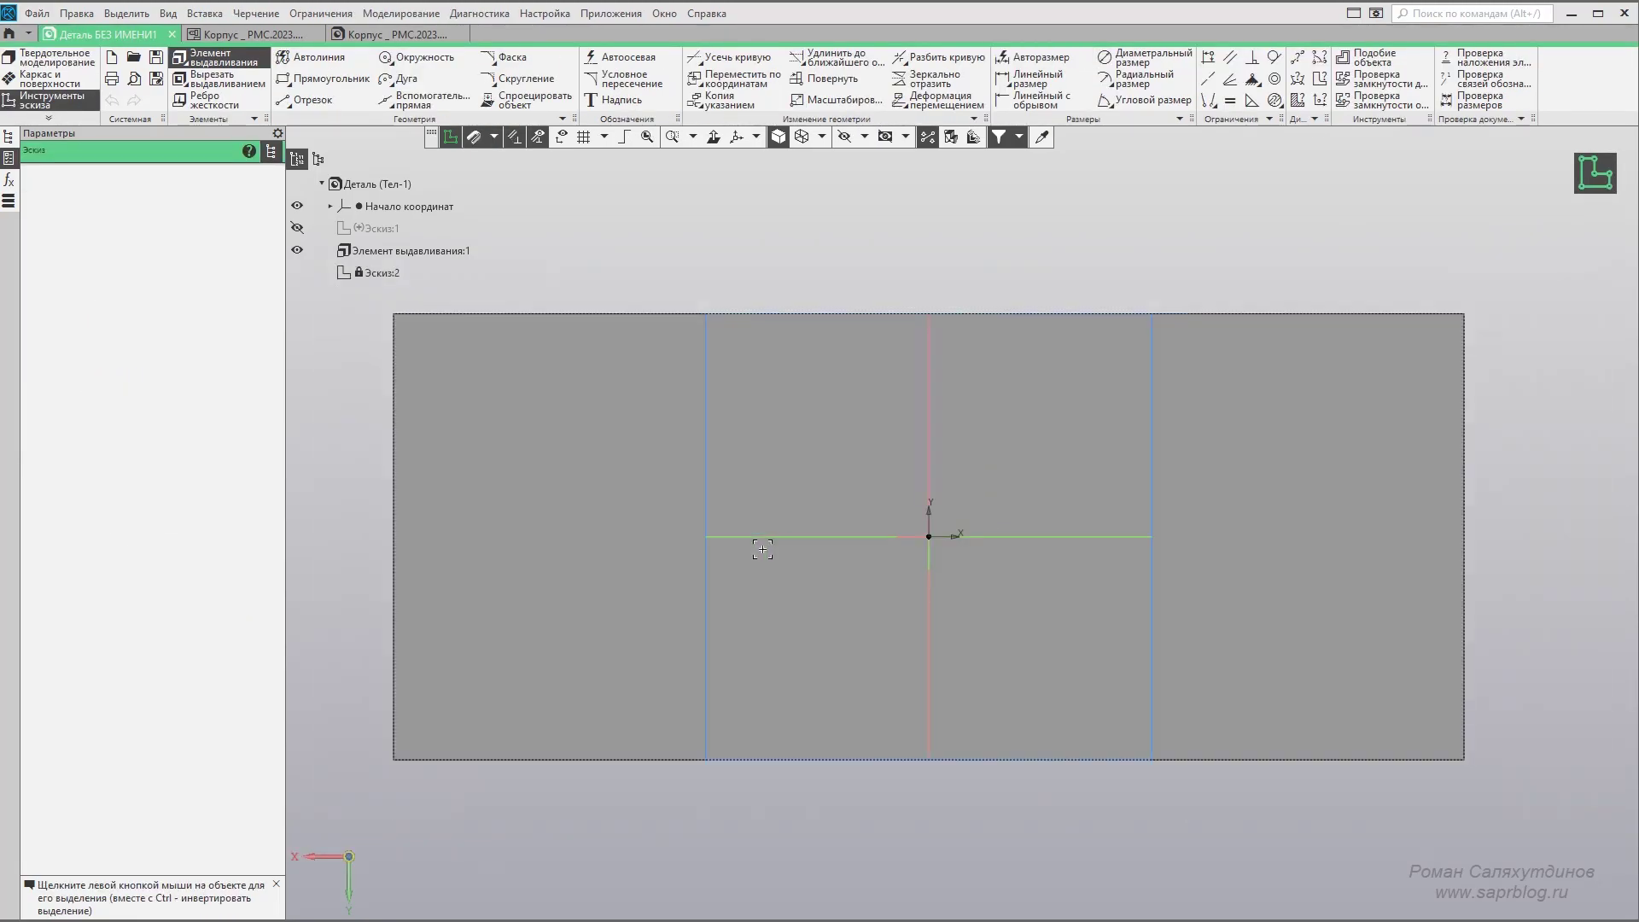
click(438, 66)
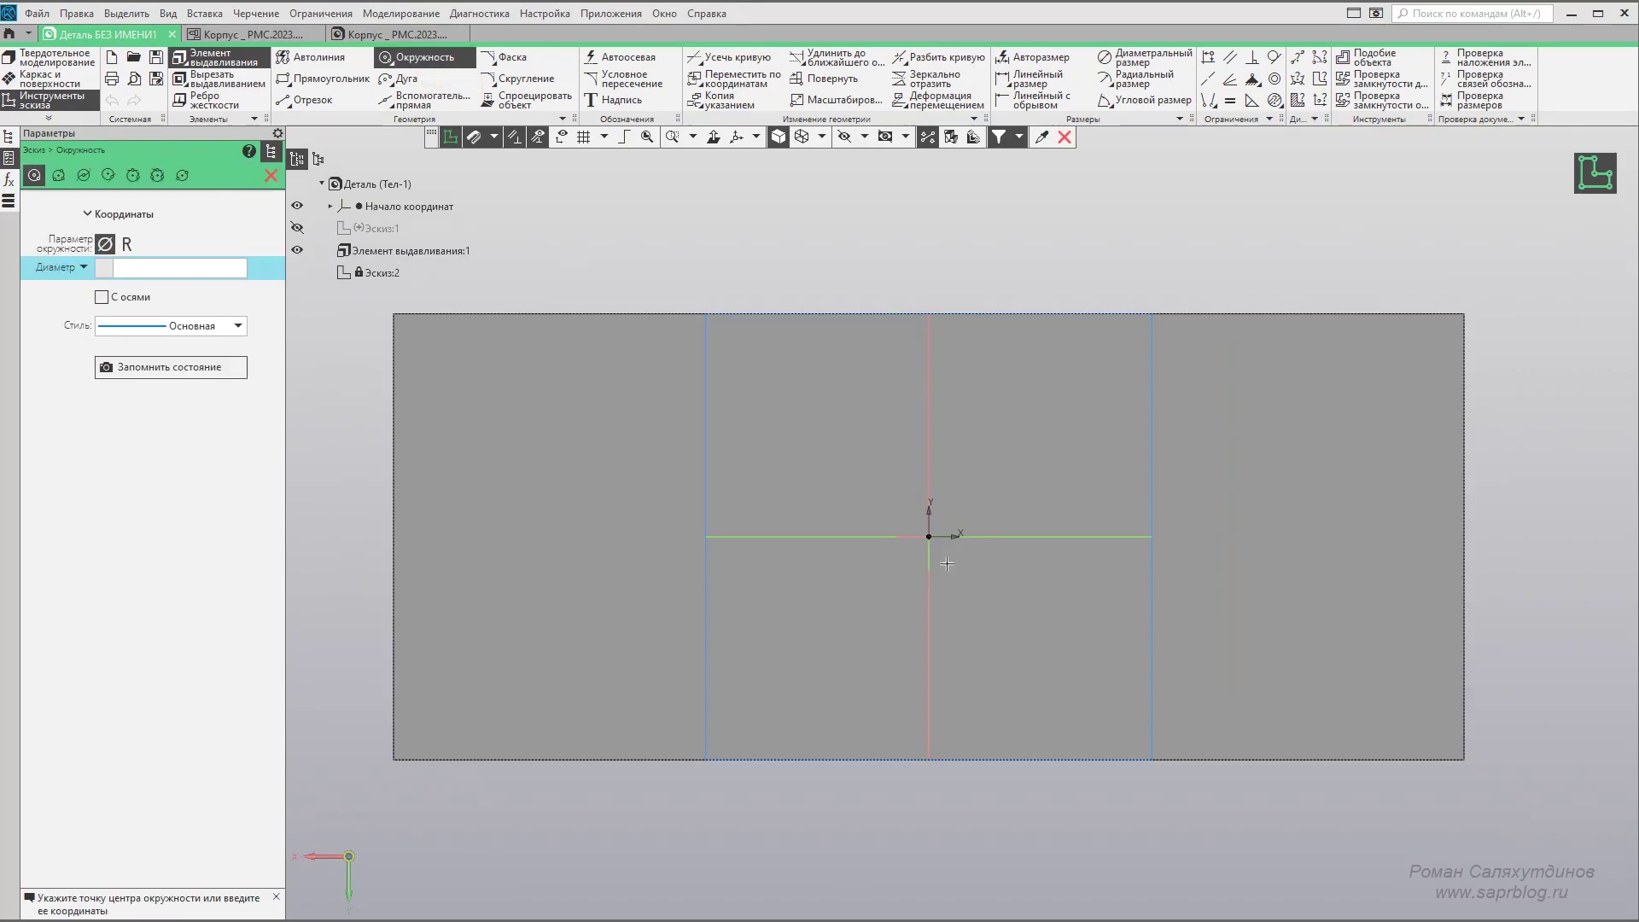
click(928, 536)
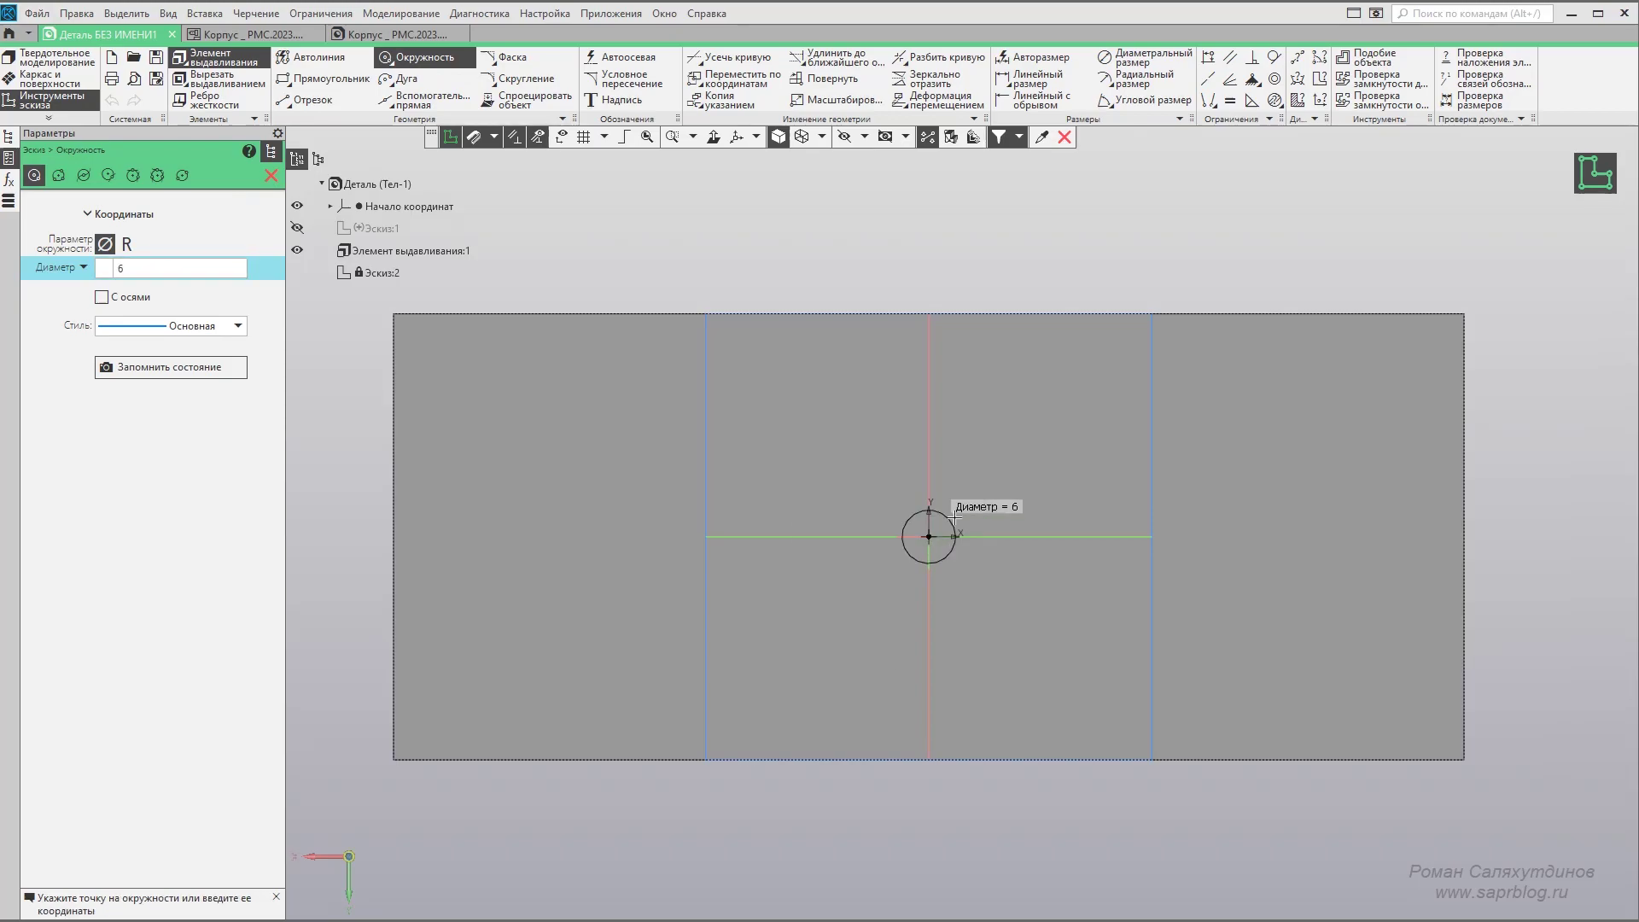
click(1102, 412)
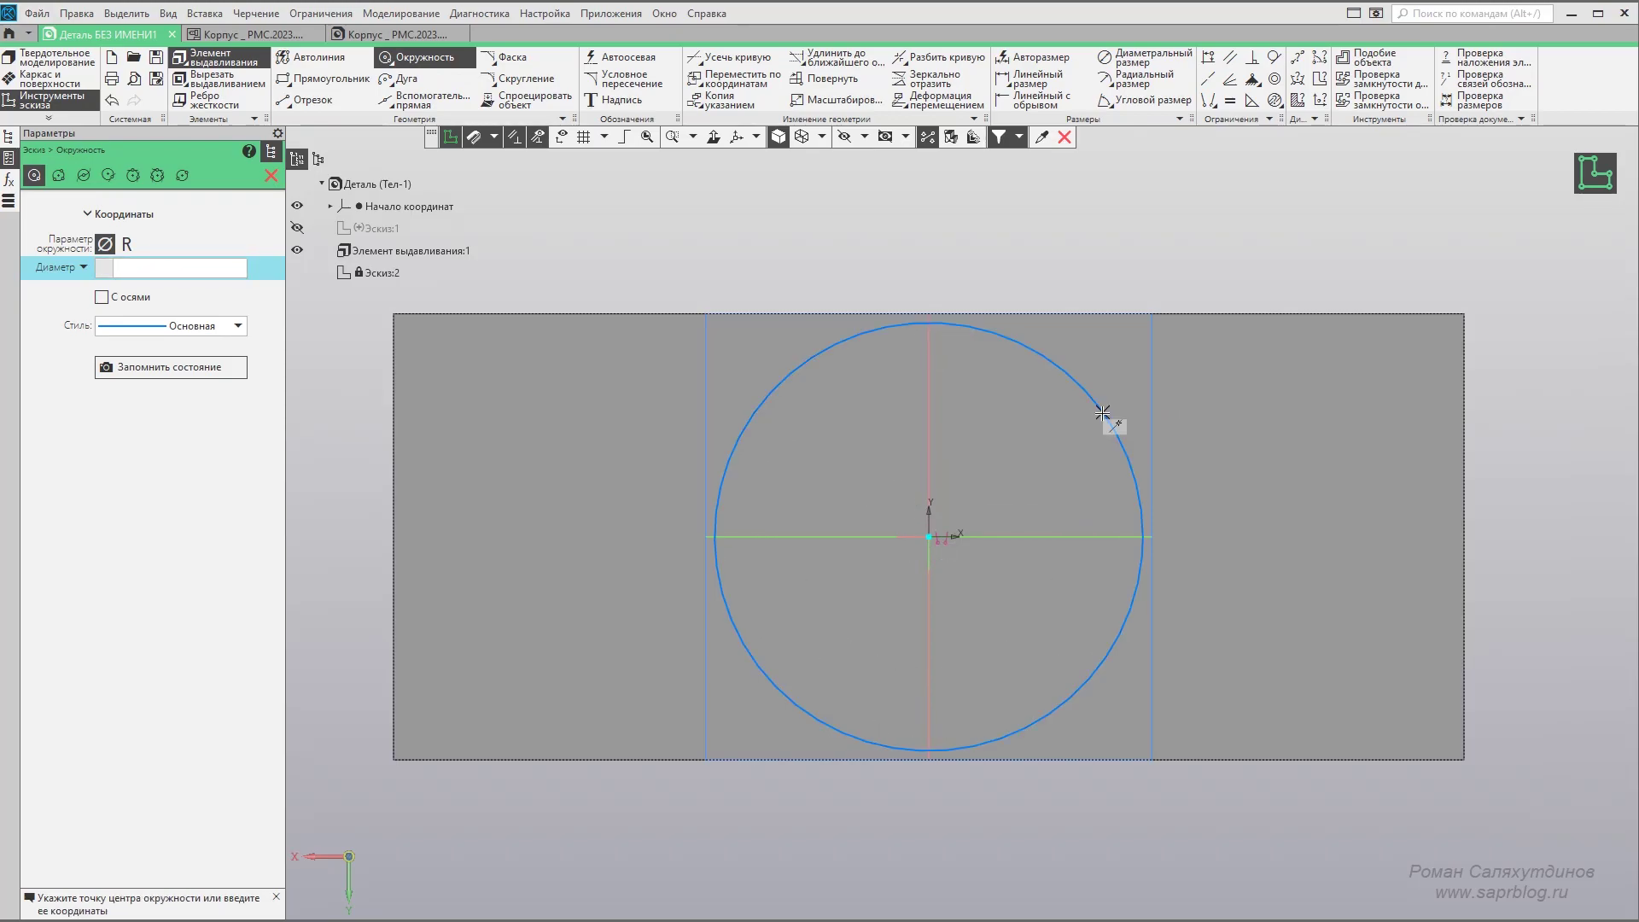
click(1042, 56)
click(1112, 417)
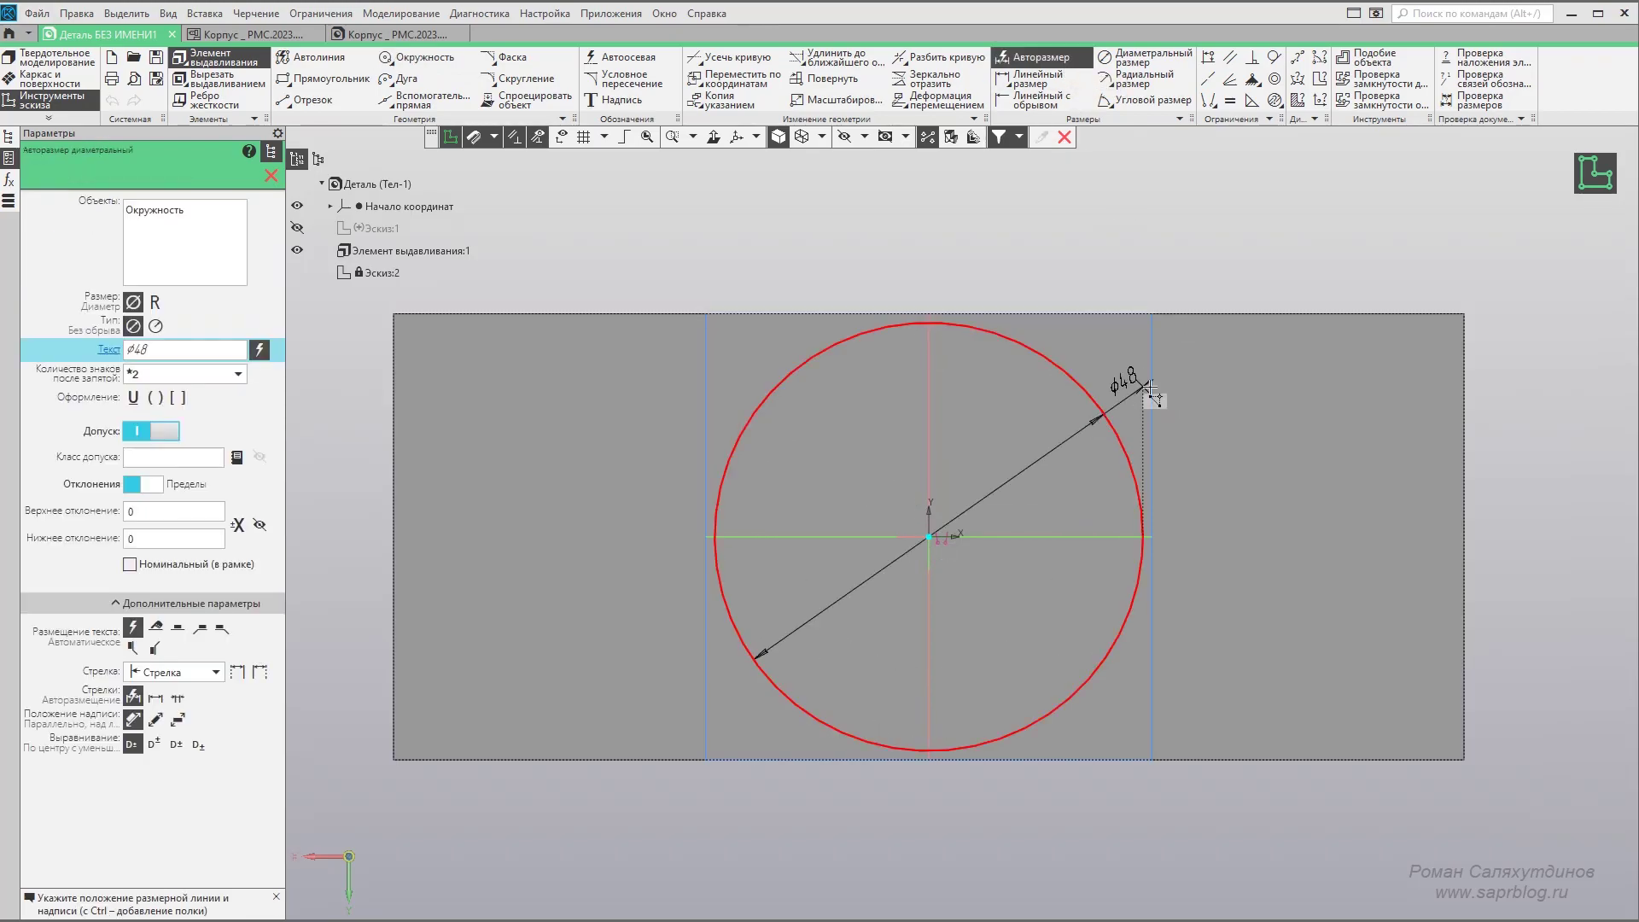
click(1183, 404)
text(ϕ50)
key(Return)
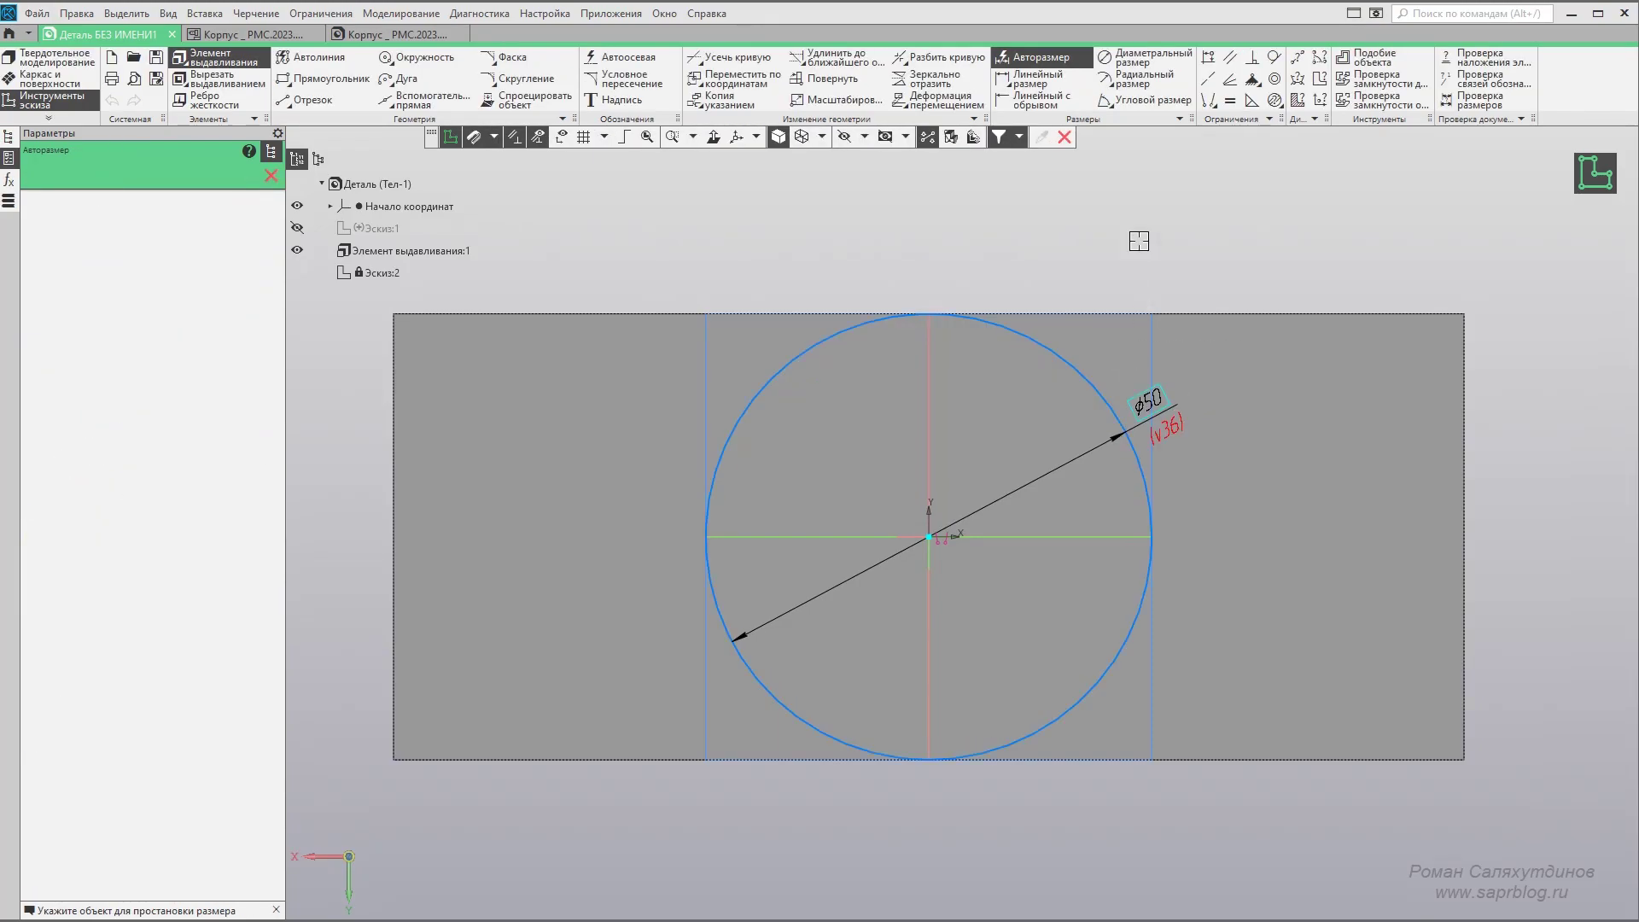
Draw a horizontal chord across the circle's upper part.
click(314, 103)
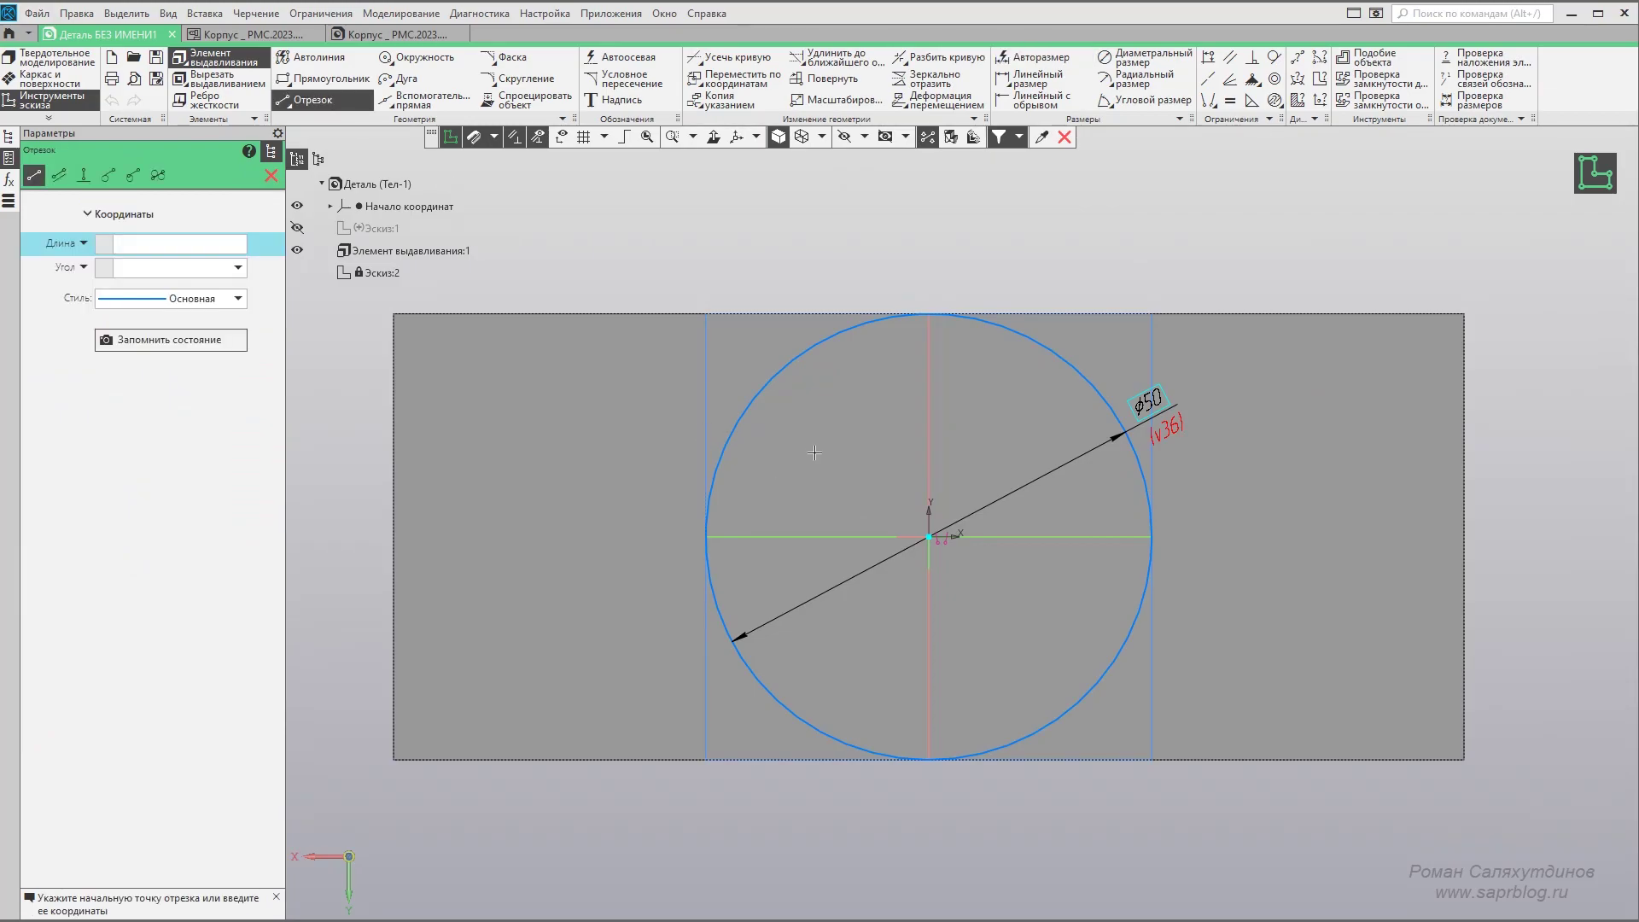
scroll(819, 446, up, 1)
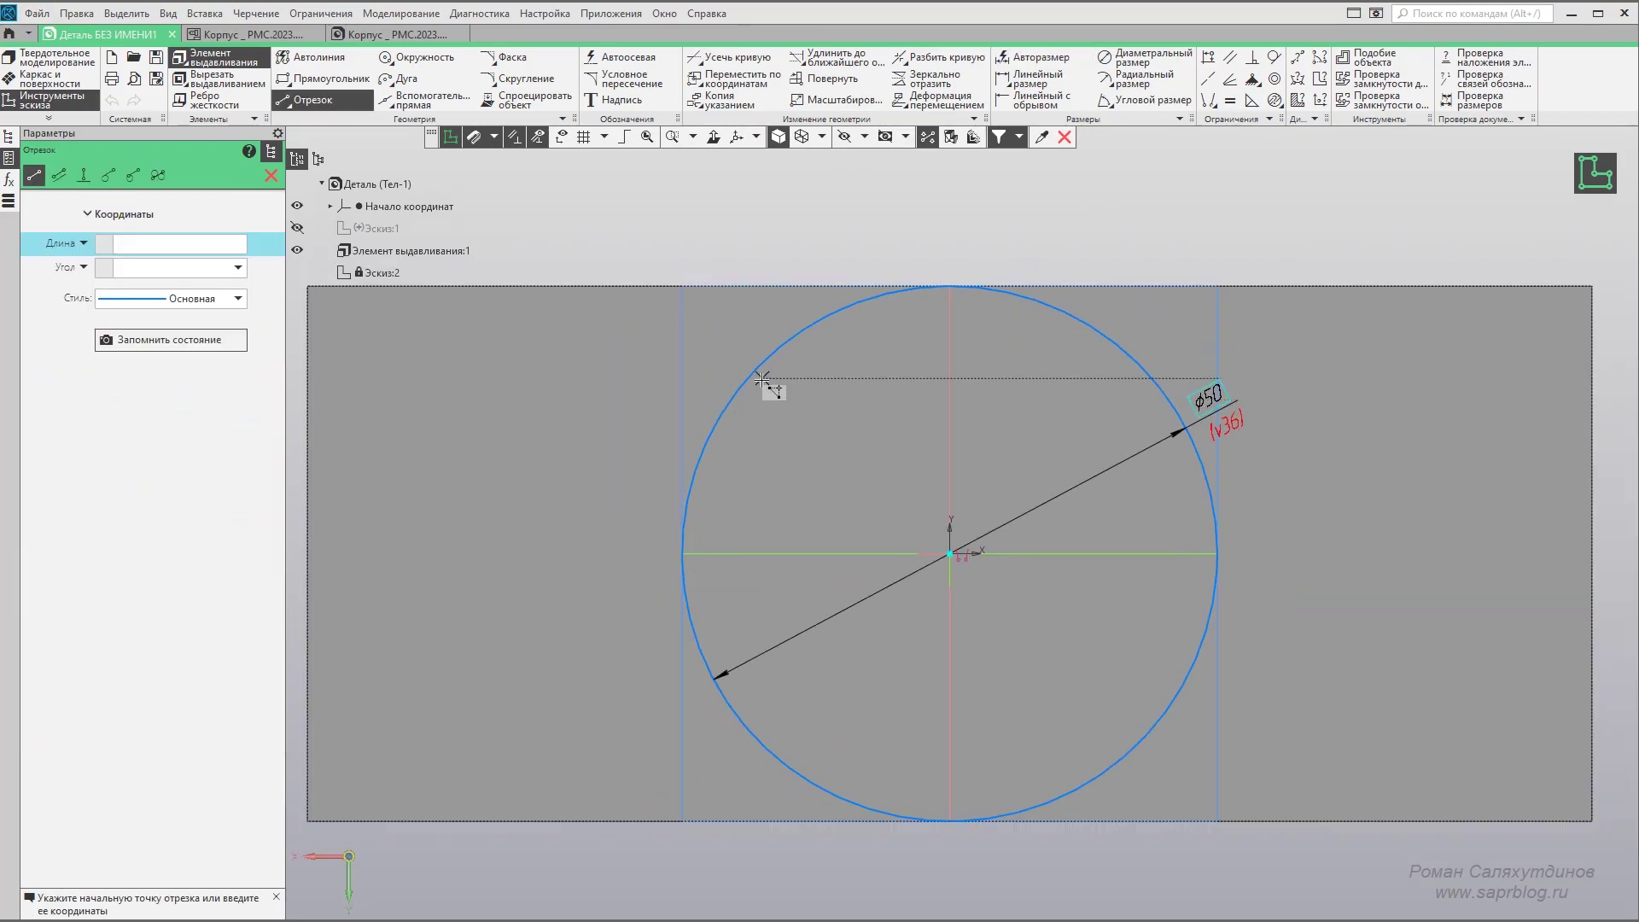
click(764, 361)
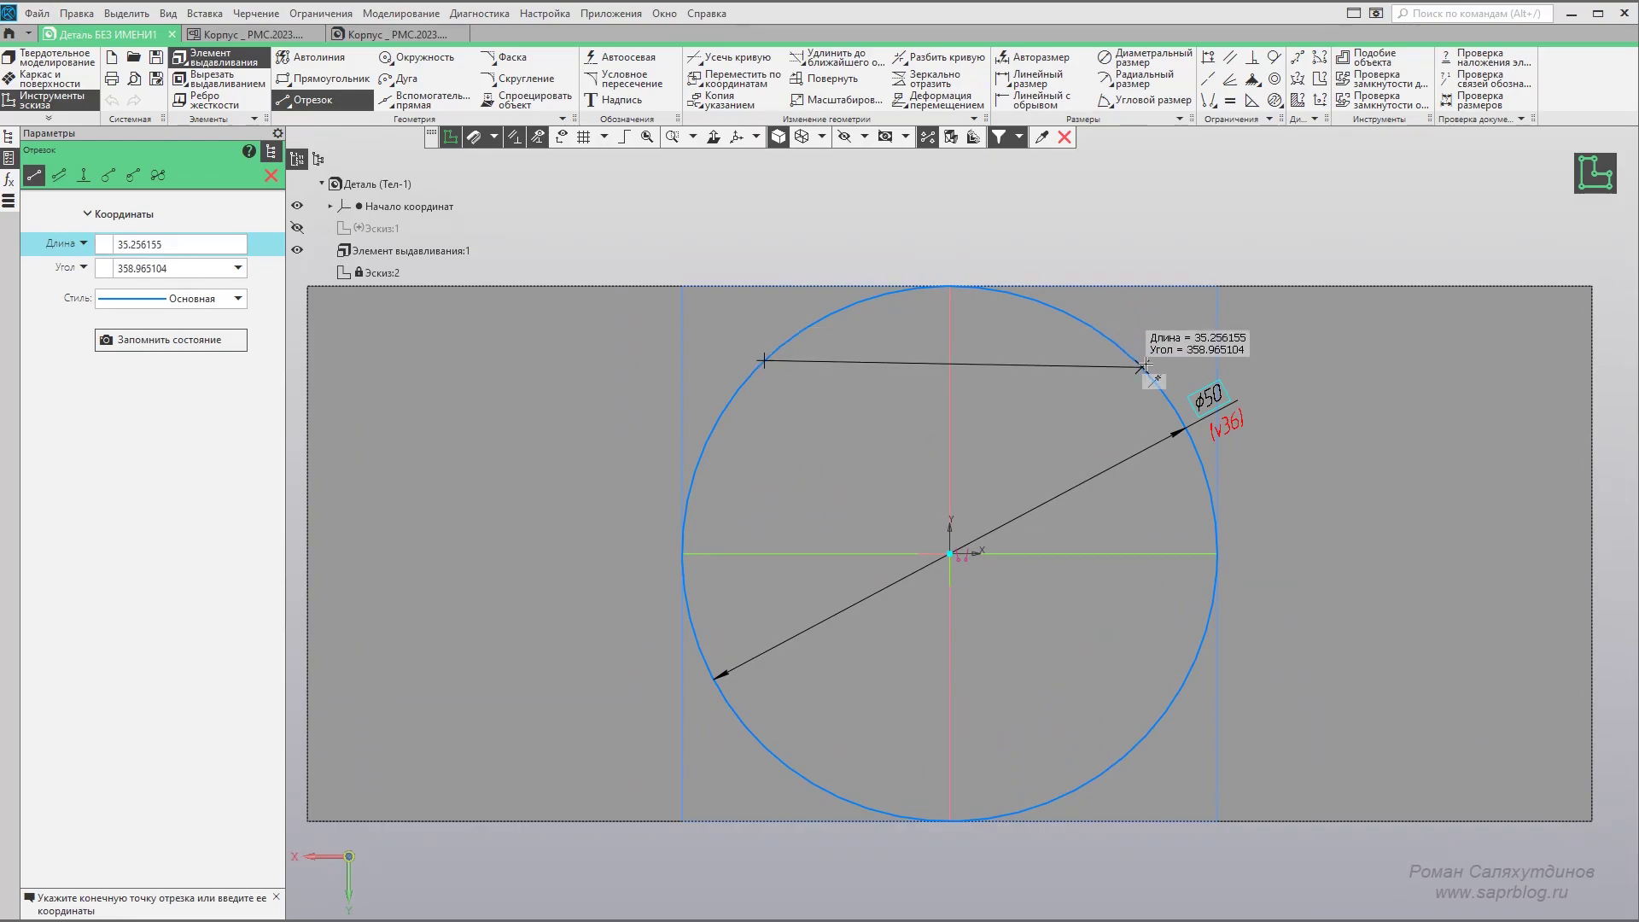
scroll(1145, 369, up, 2)
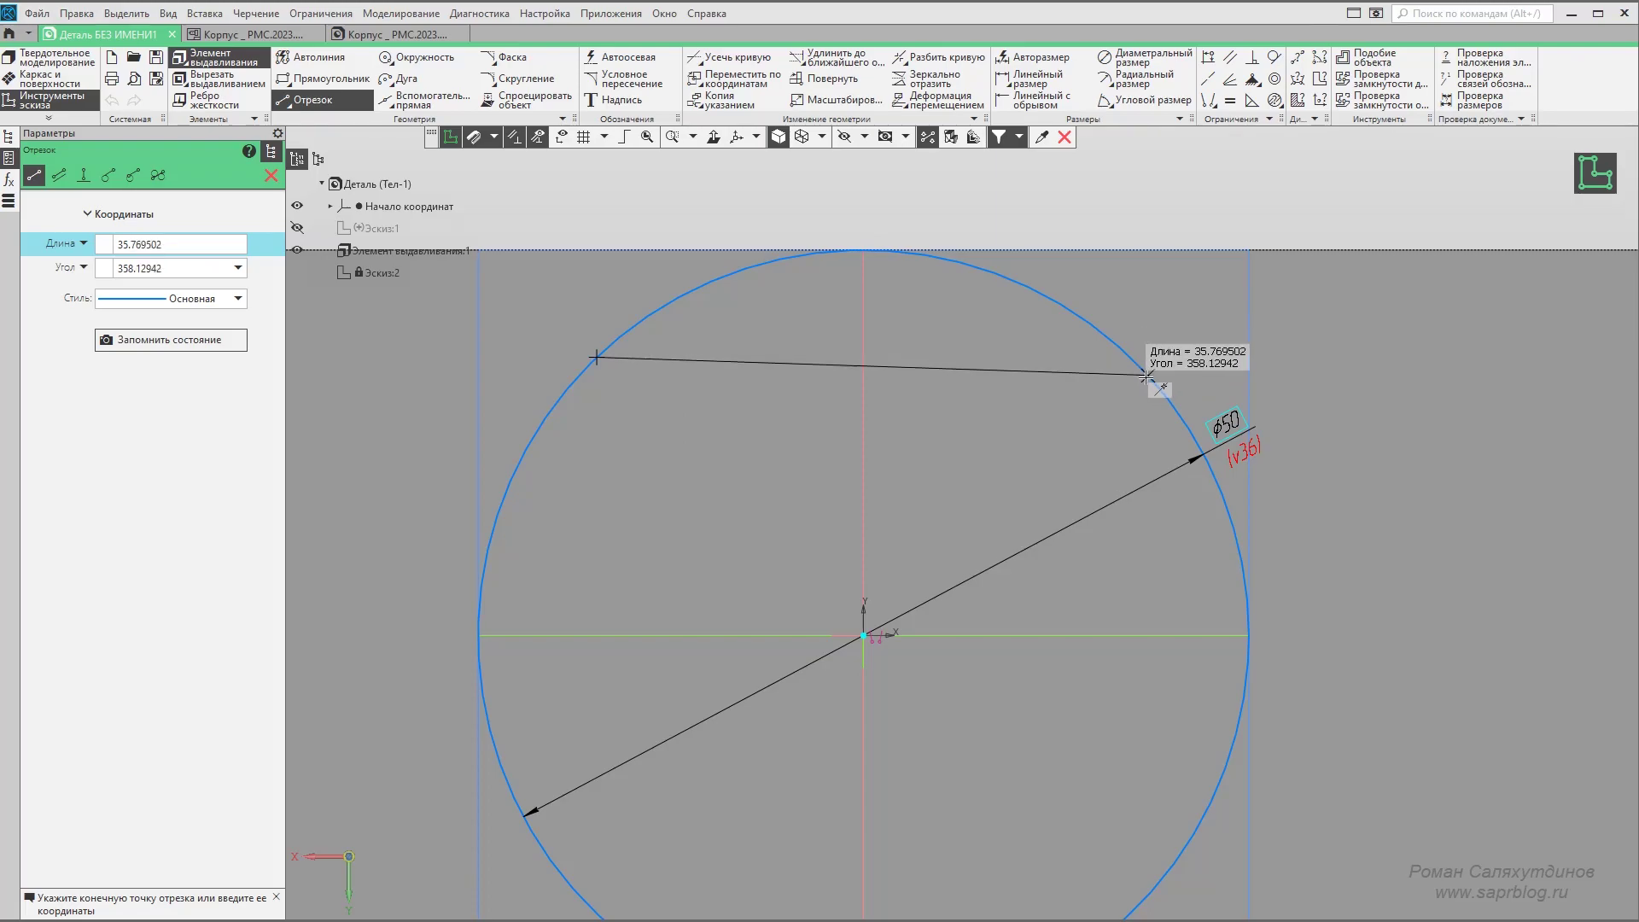
text(30)
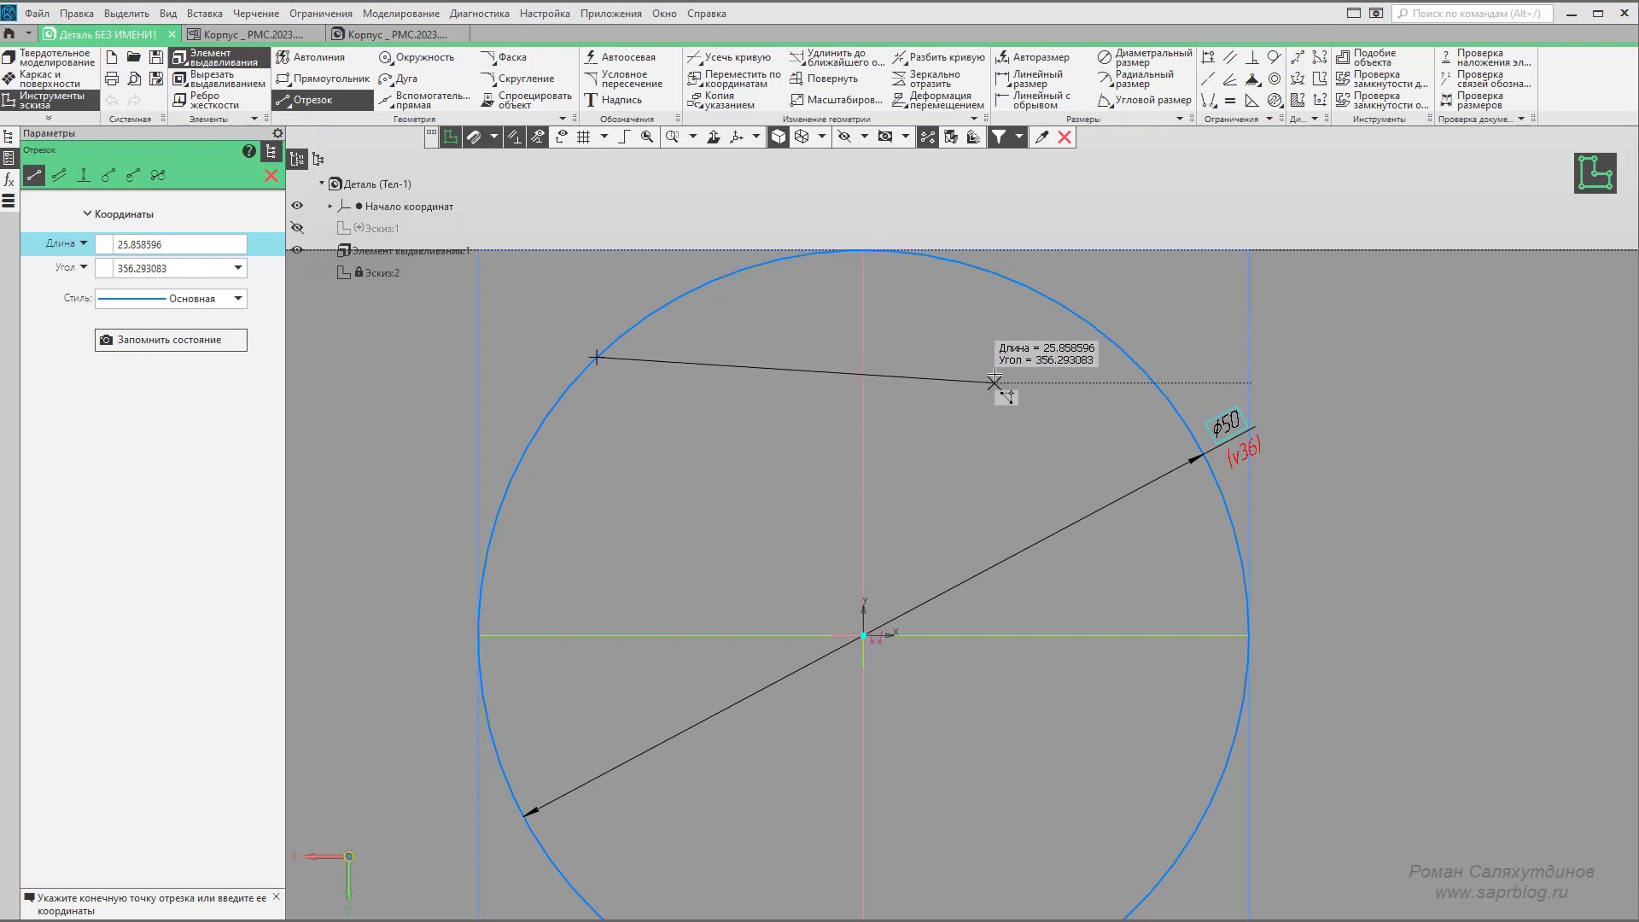
key(F8)
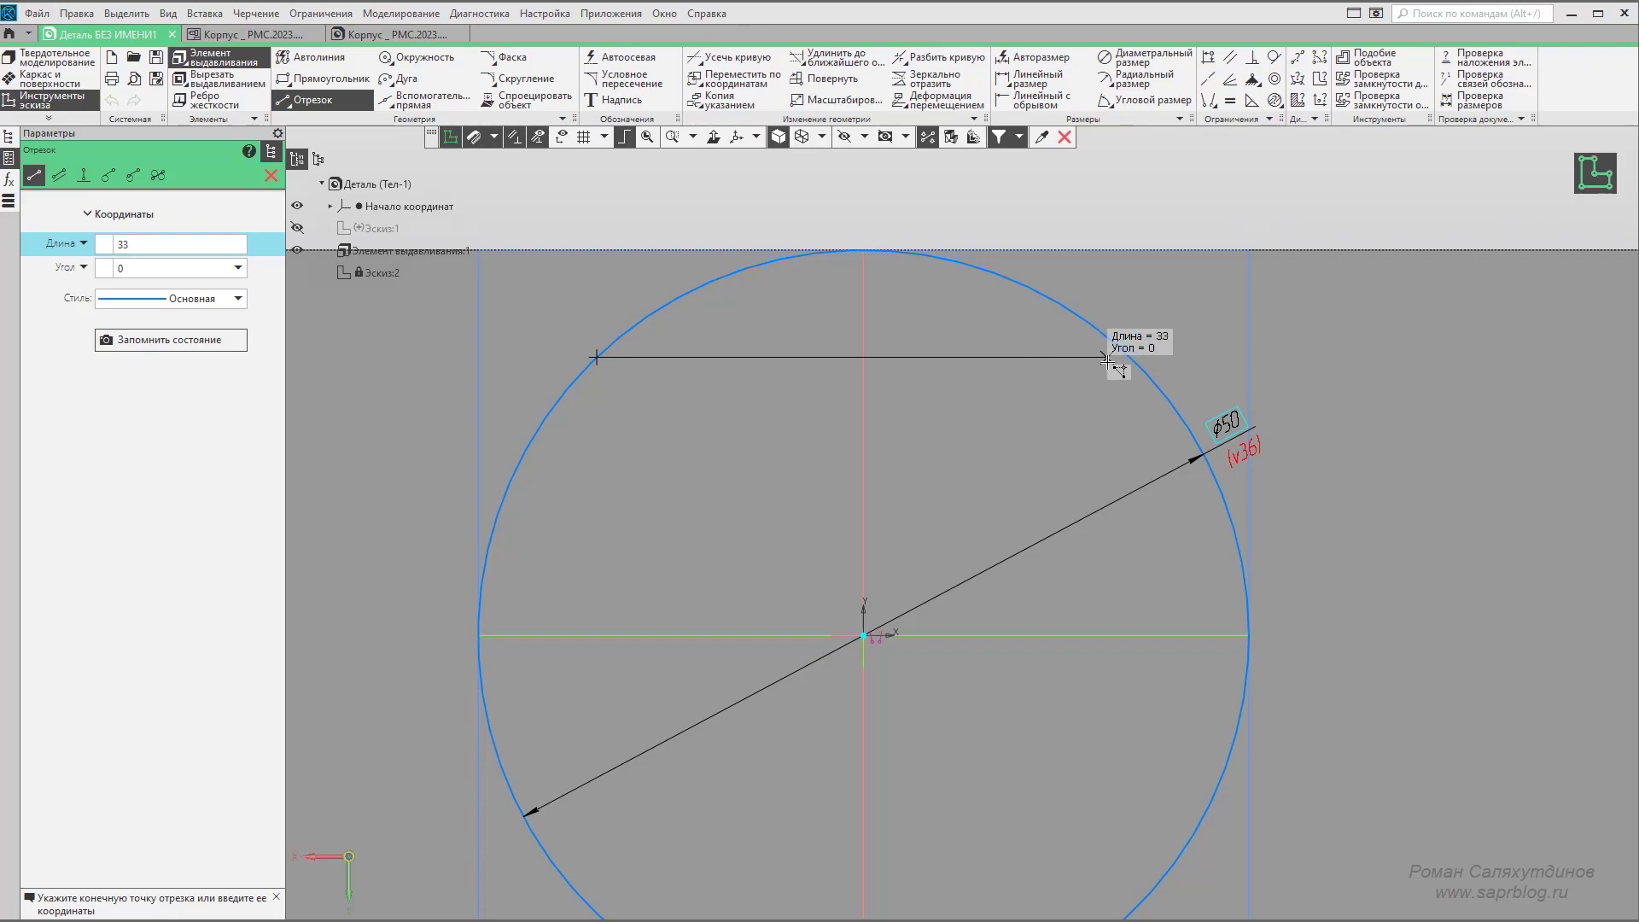
scroll(1114, 357, up, 2)
scroll(1125, 357, up, 1)
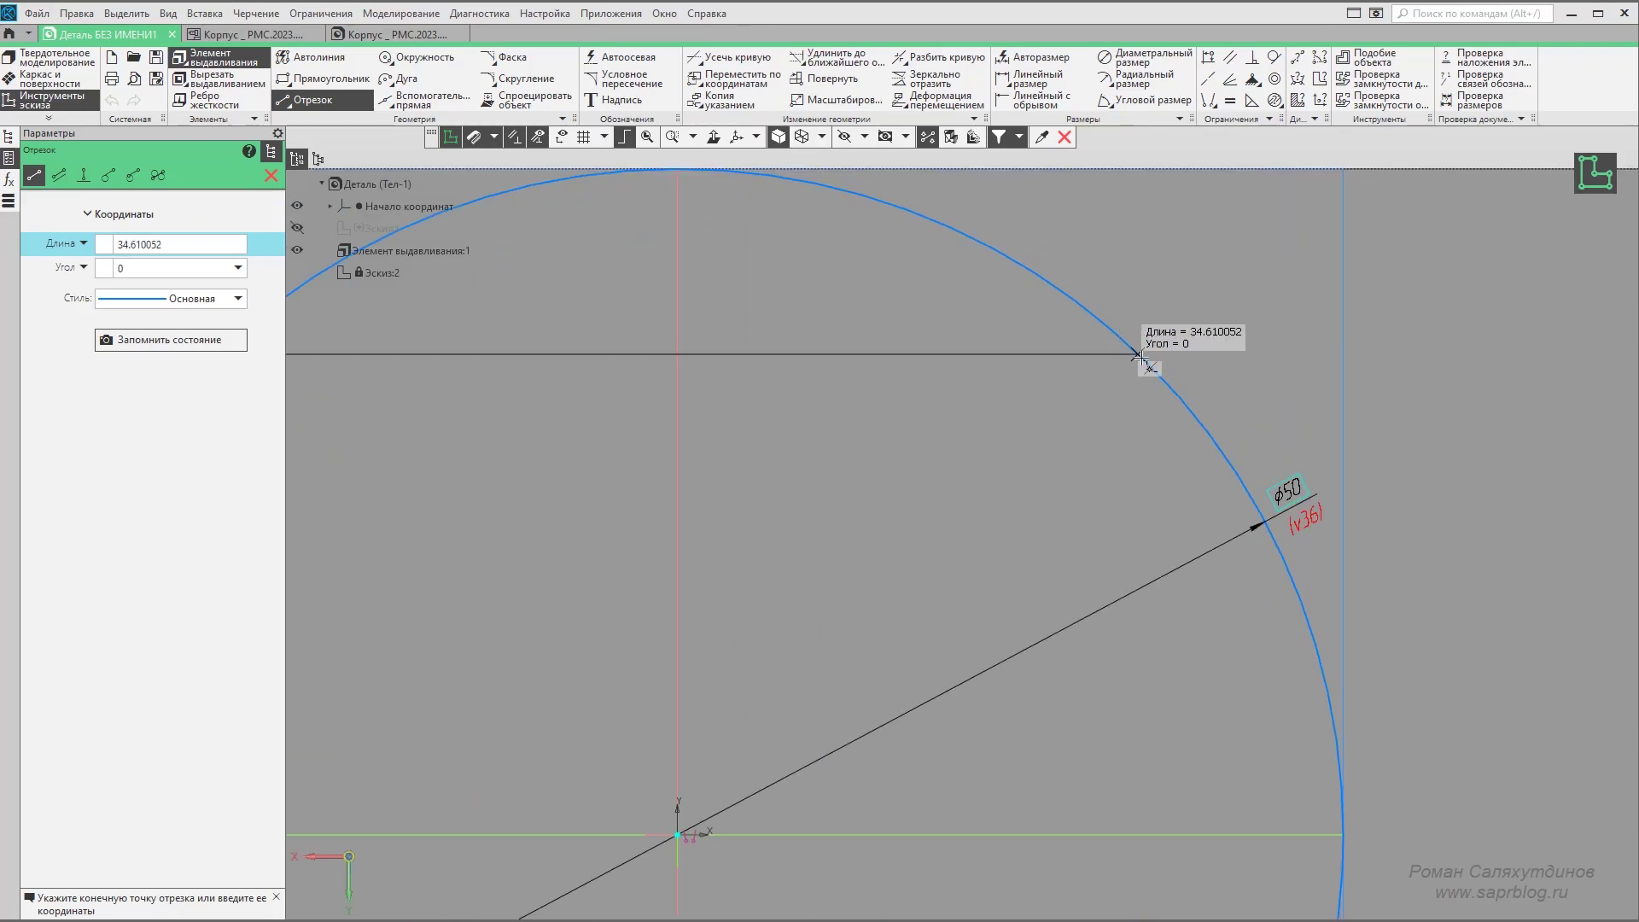
click(1142, 356)
Draw a second horizontal chord across the circle's lower part.
scroll(1127, 410, down, 3)
middle_drag(1094, 628, 1126, 519)
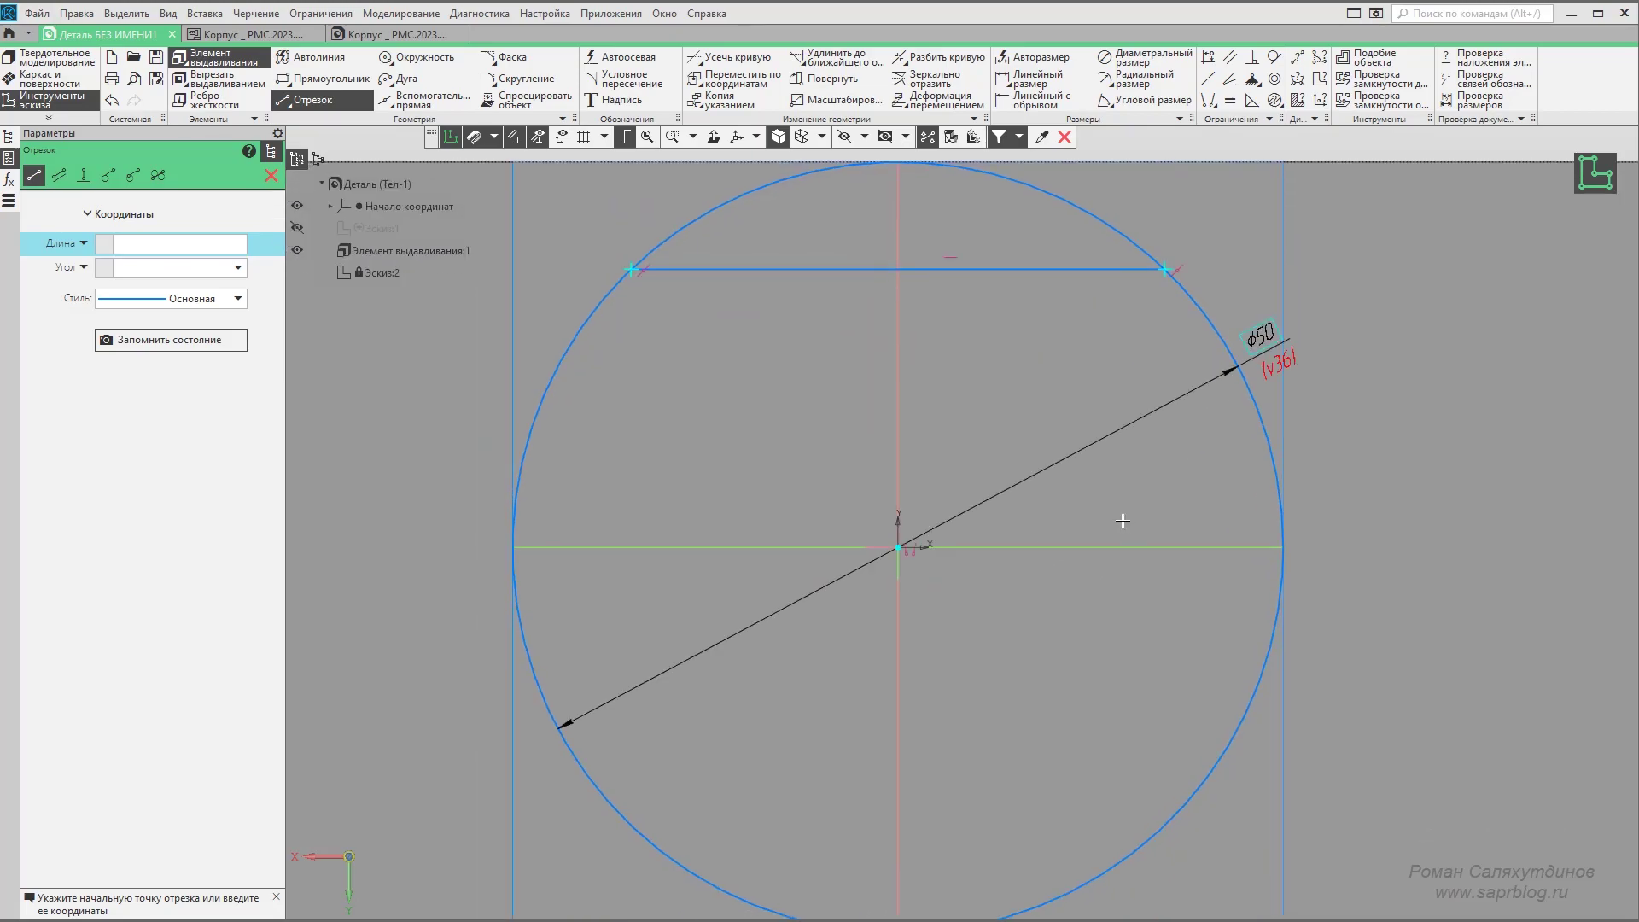
scroll(699, 684, down, 2)
middle_drag(854, 713, 840, 662)
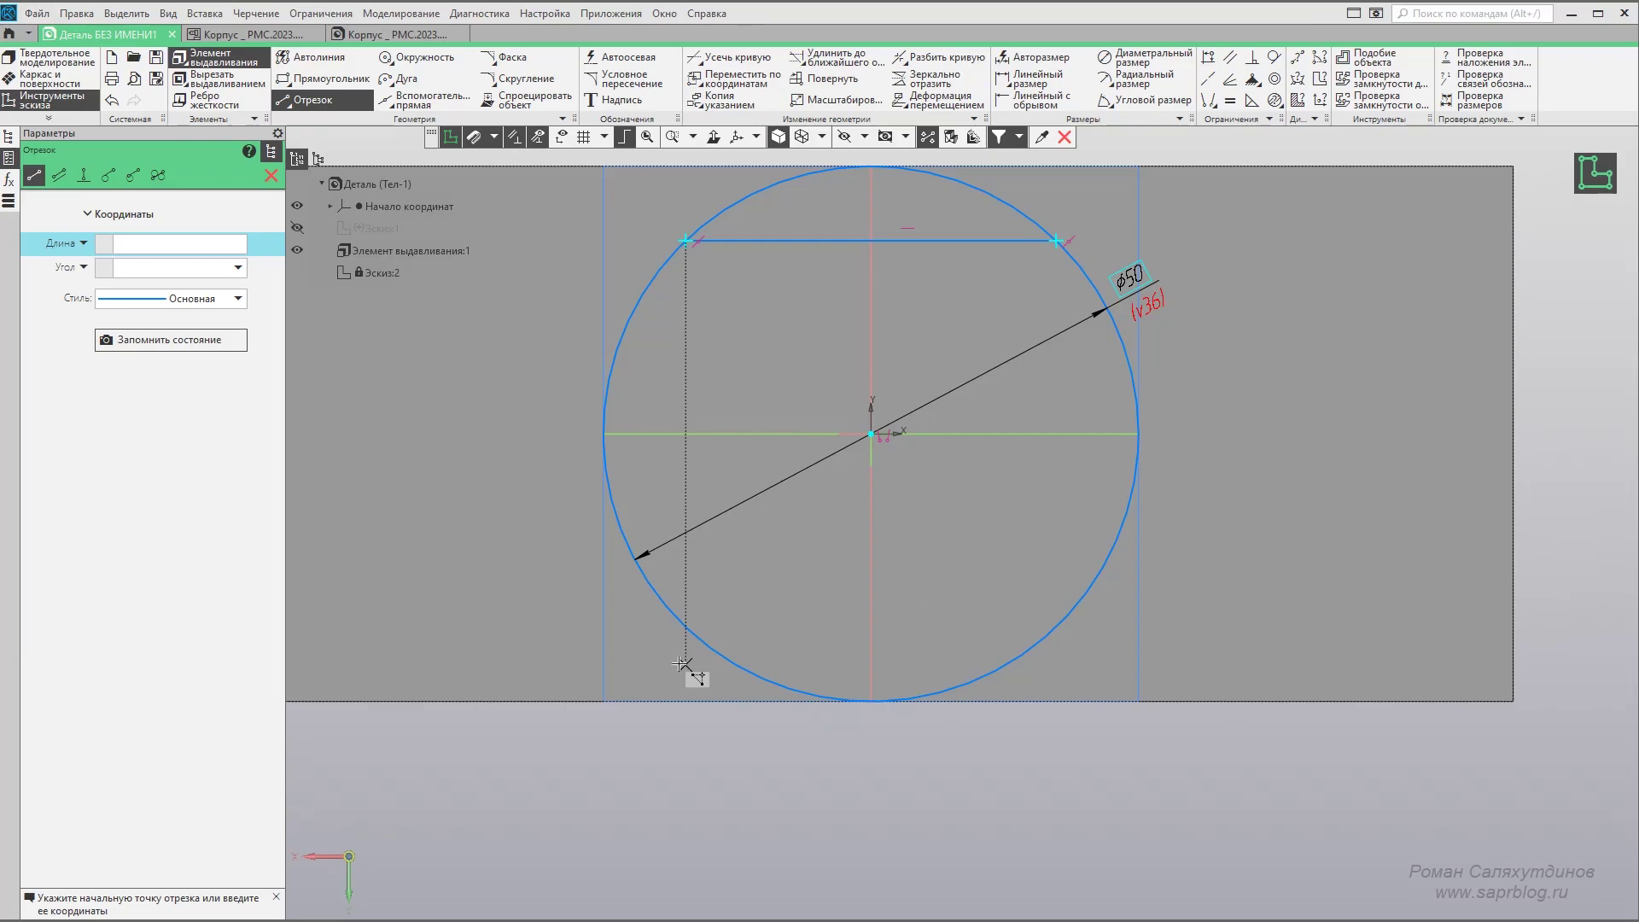
click(696, 635)
scroll(1005, 642, up, 3)
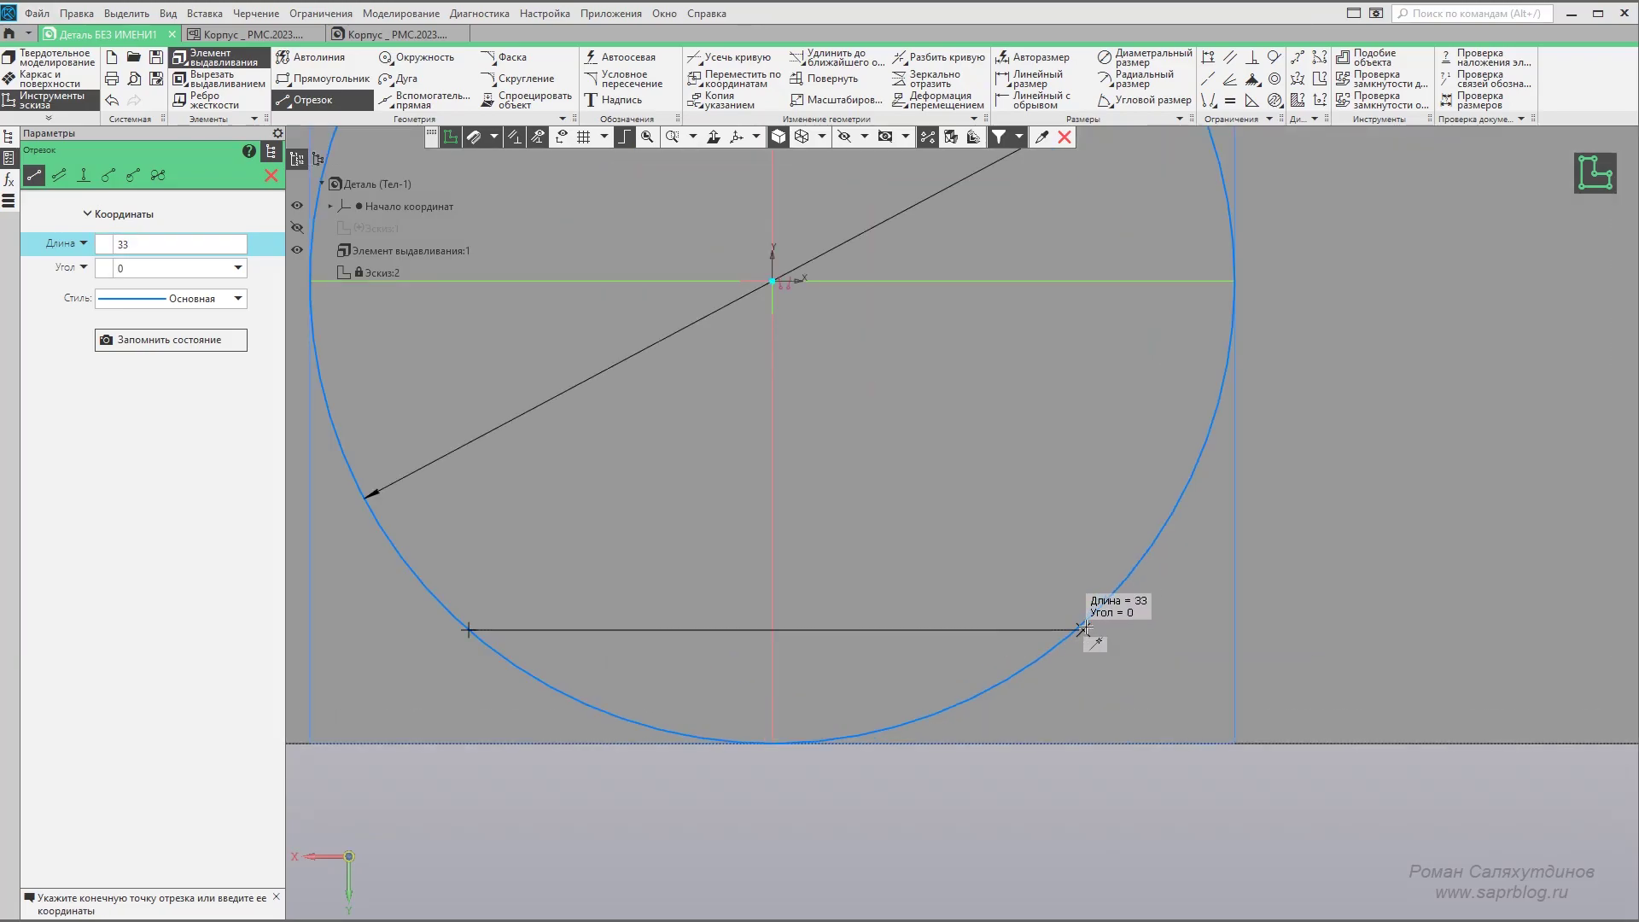
click(1075, 630)
scroll(1095, 675, down, 3)
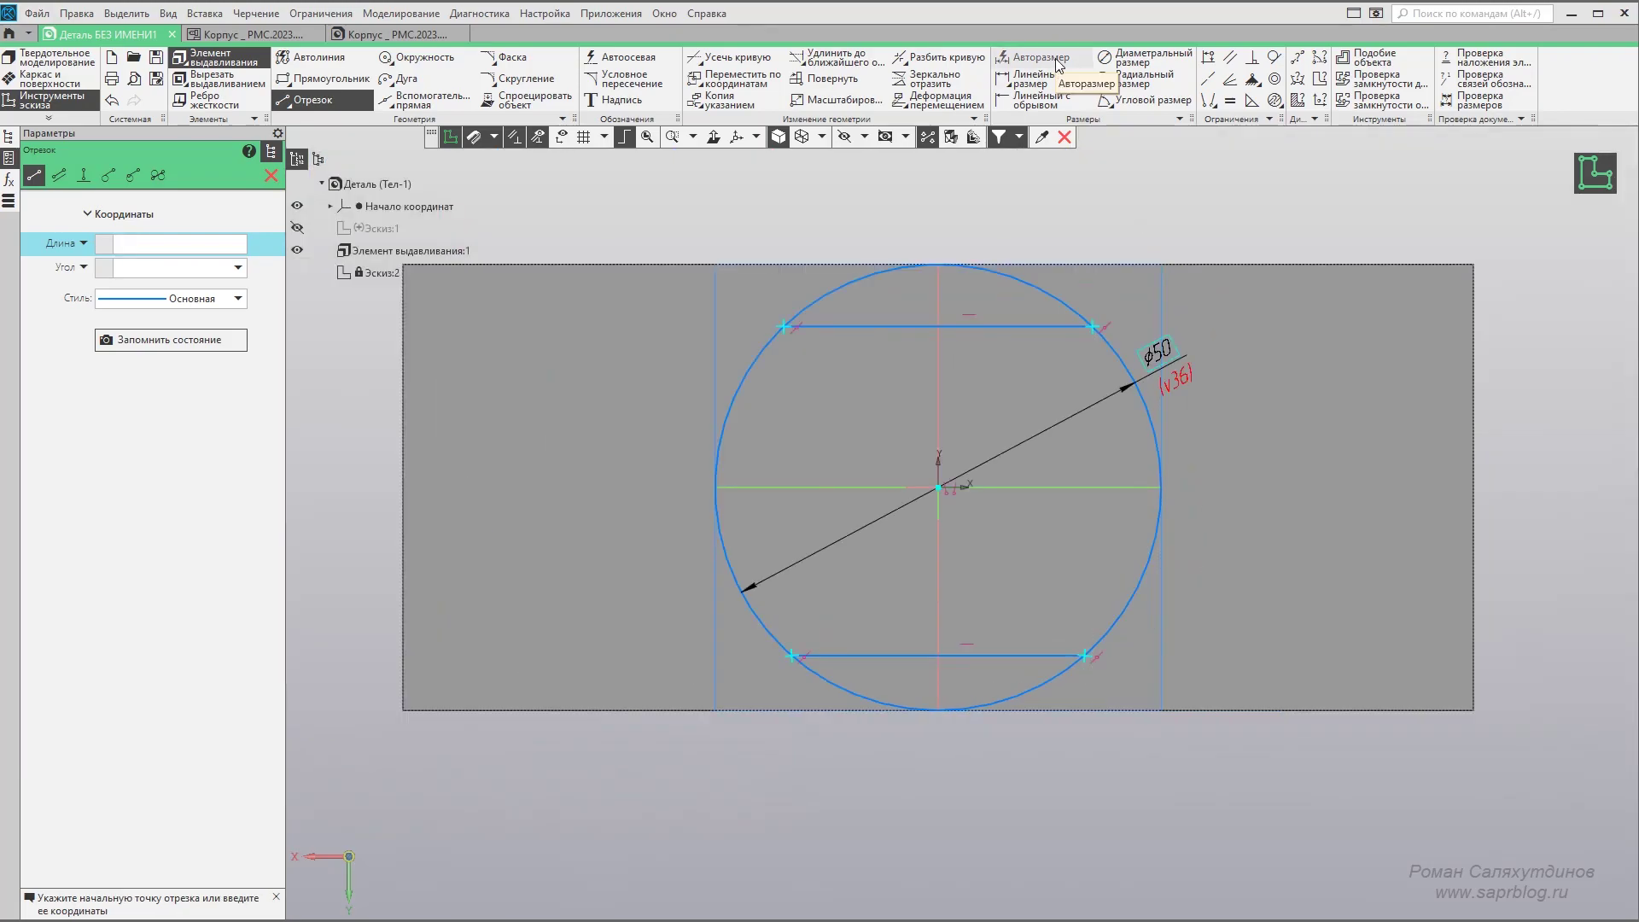
Dimension the two chords 40 apart.
click(1034, 57)
click(874, 325)
click(849, 656)
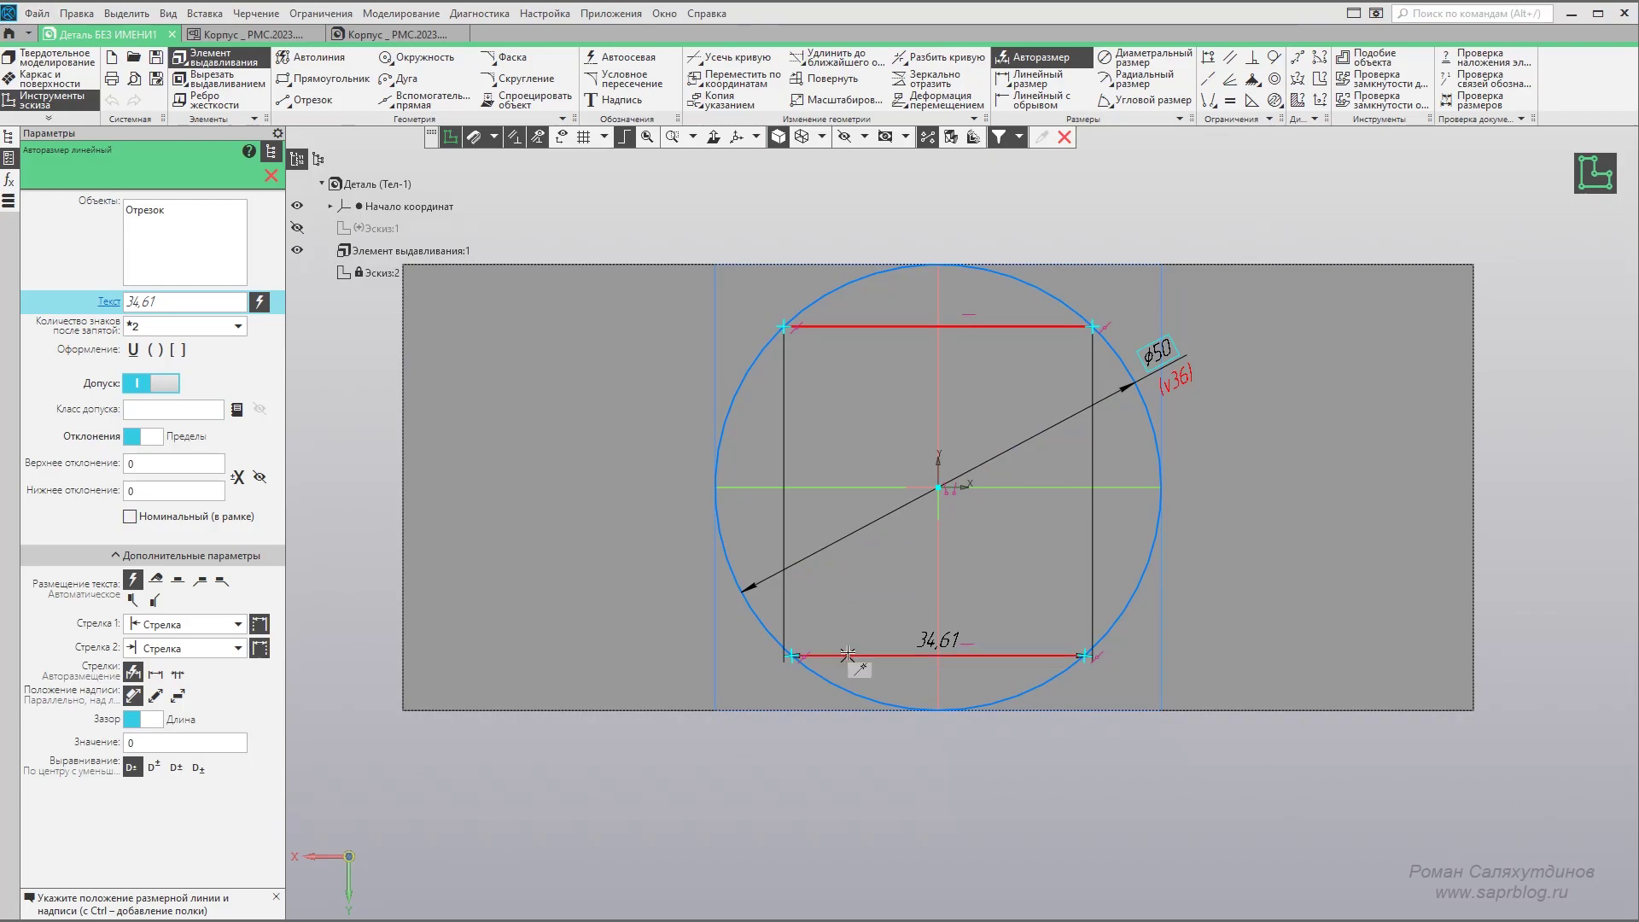
click(624, 529)
text(40)
key(Return)
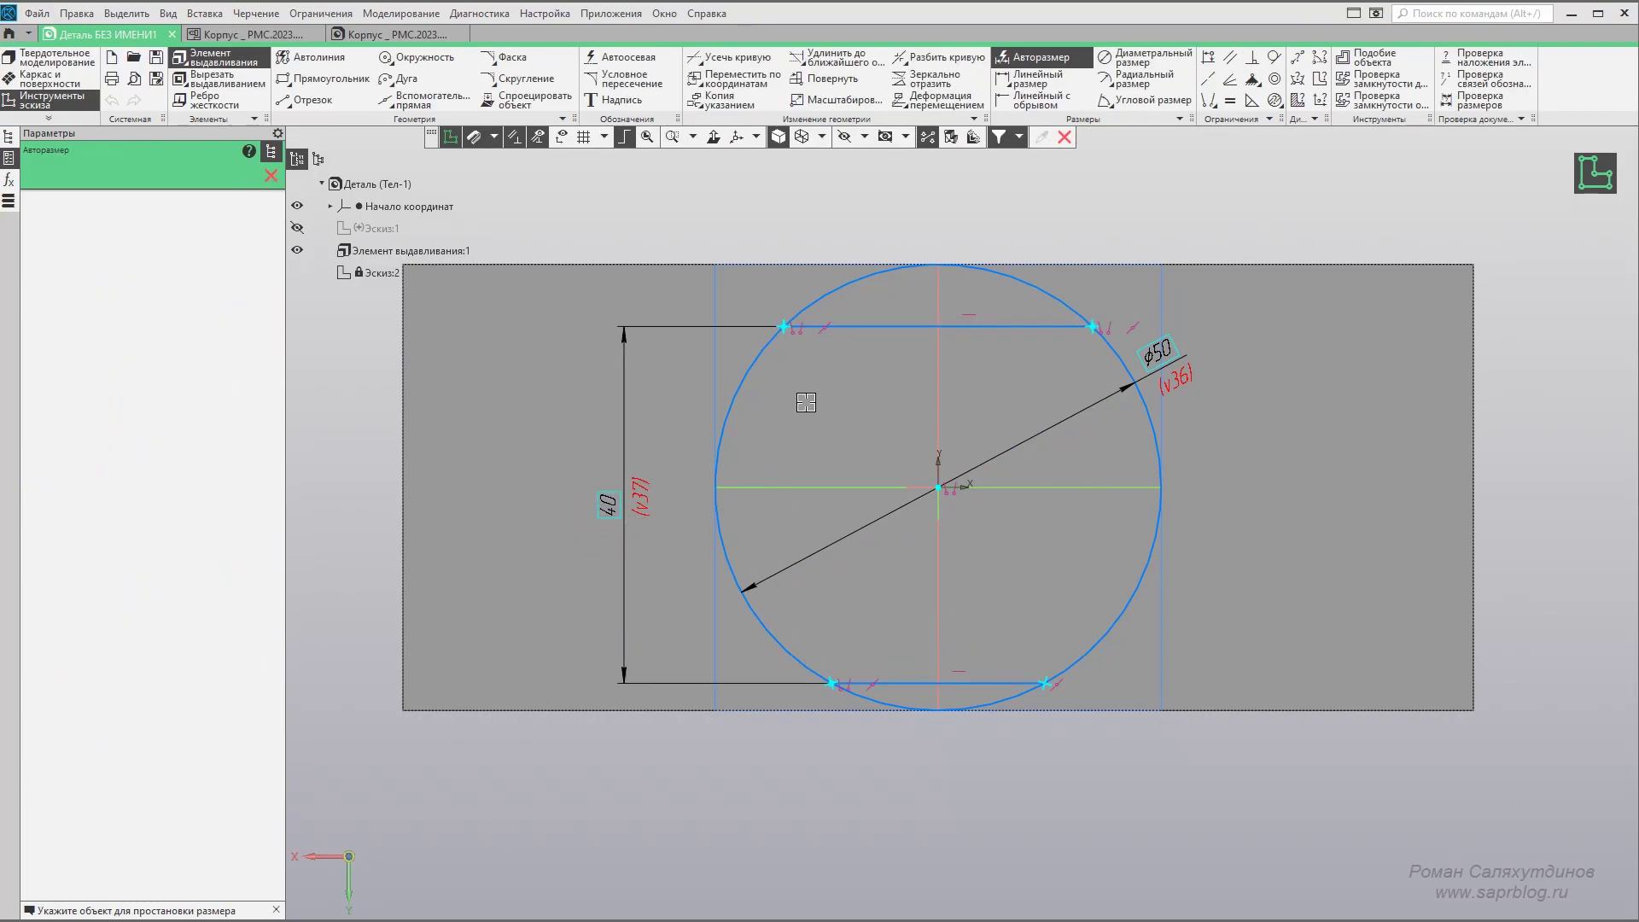
Dimension the upper chord 20 from the origin, half the chord spacing.
click(880, 326)
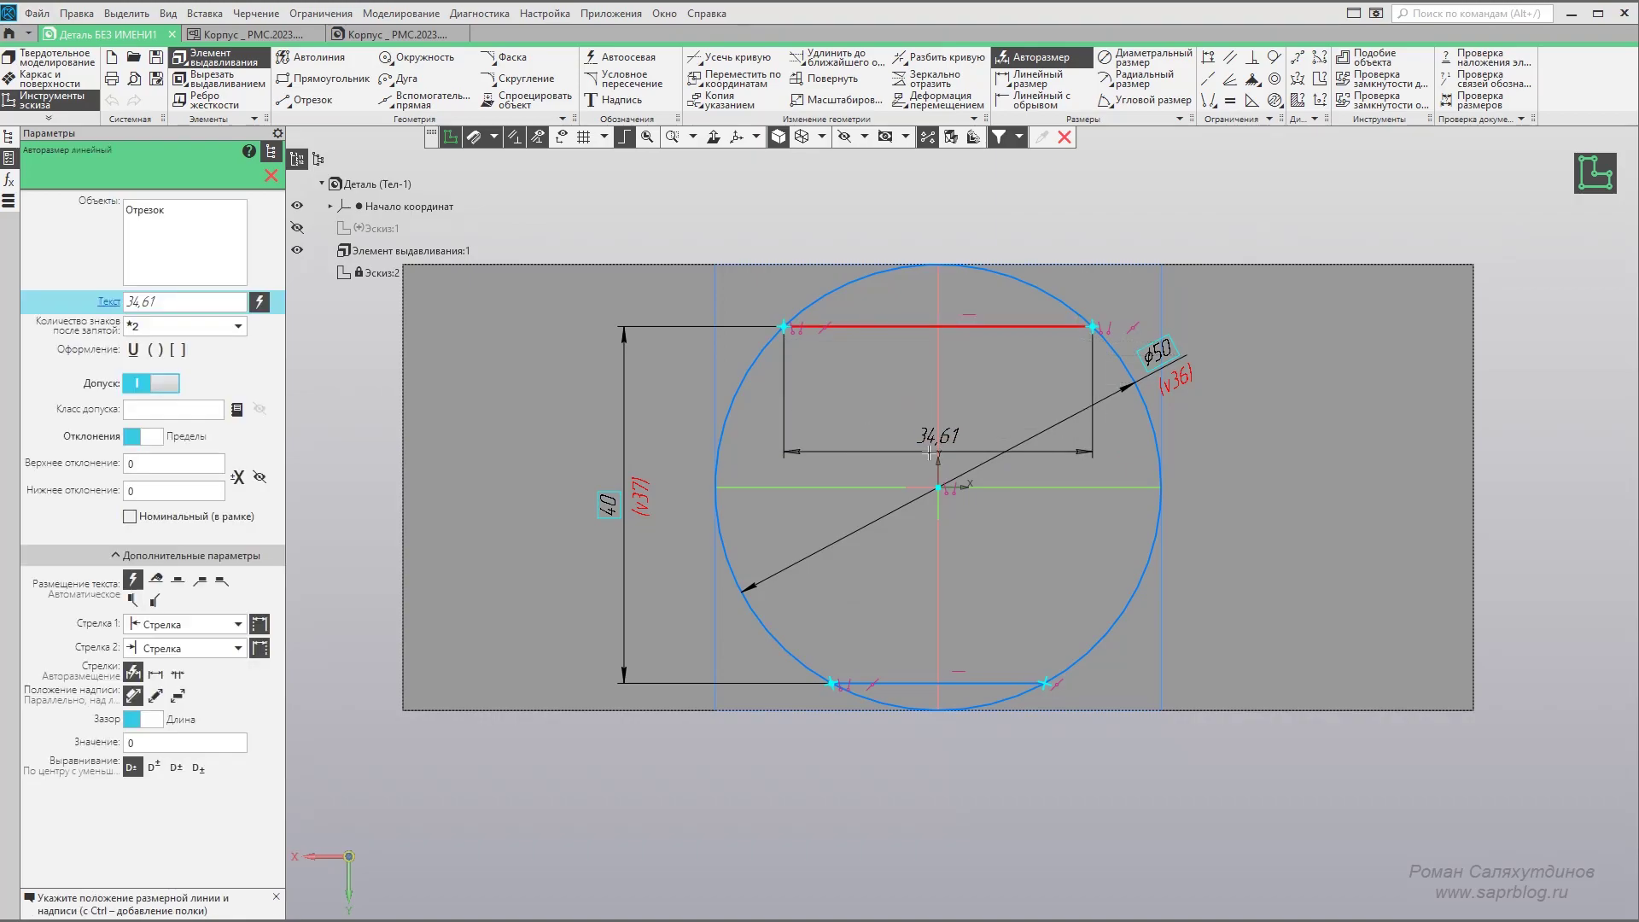
click(938, 487)
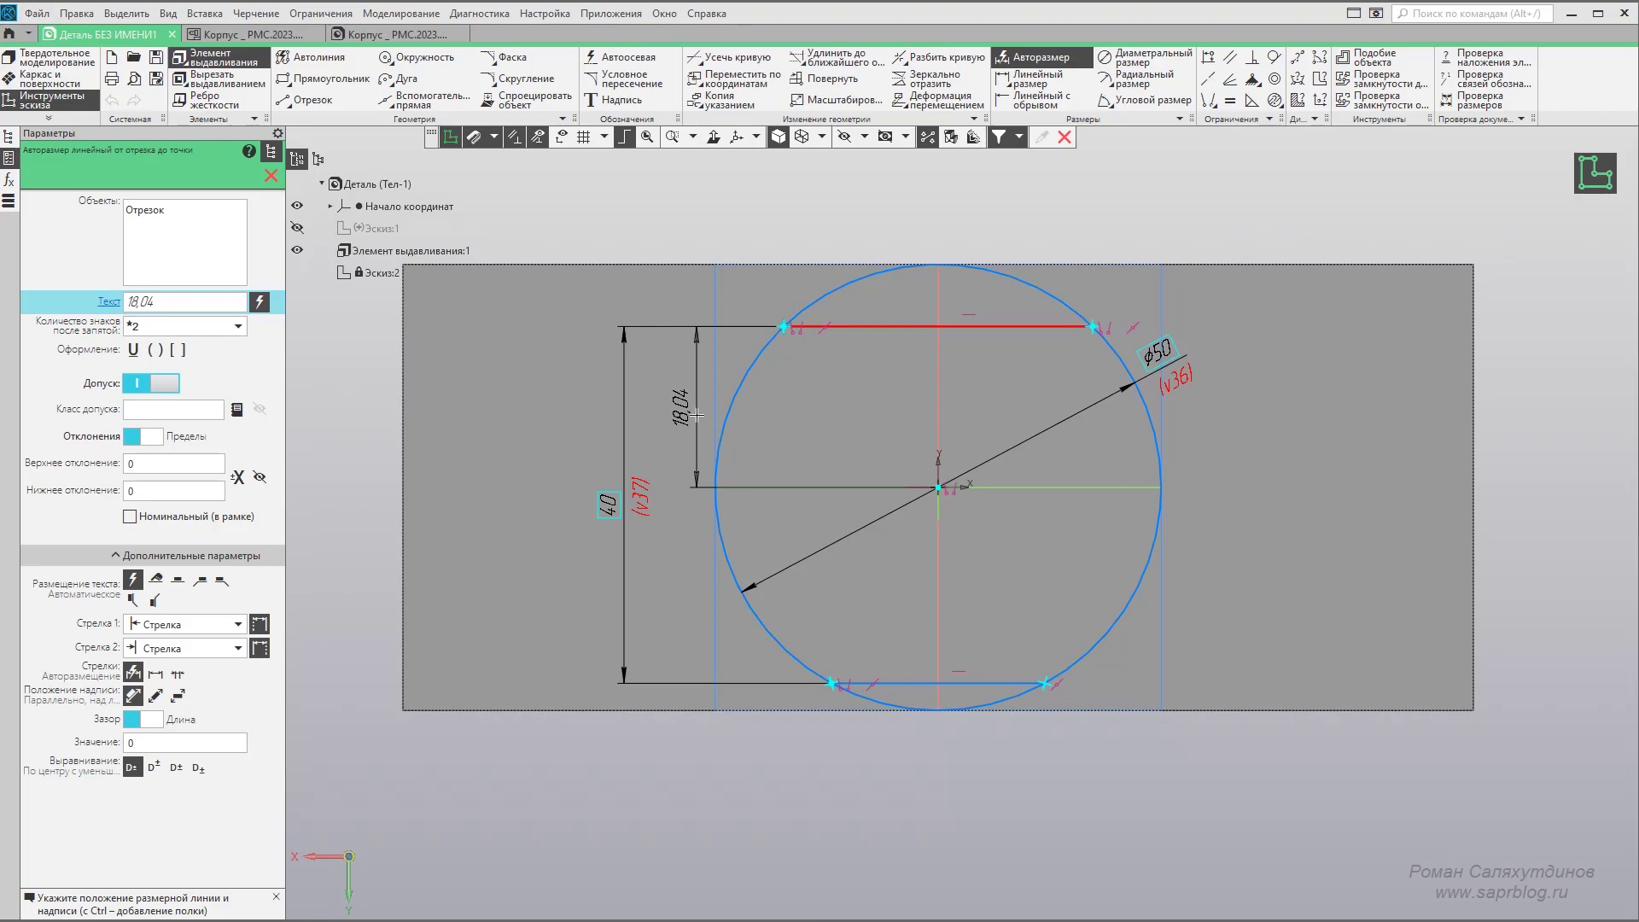
click(698, 415)
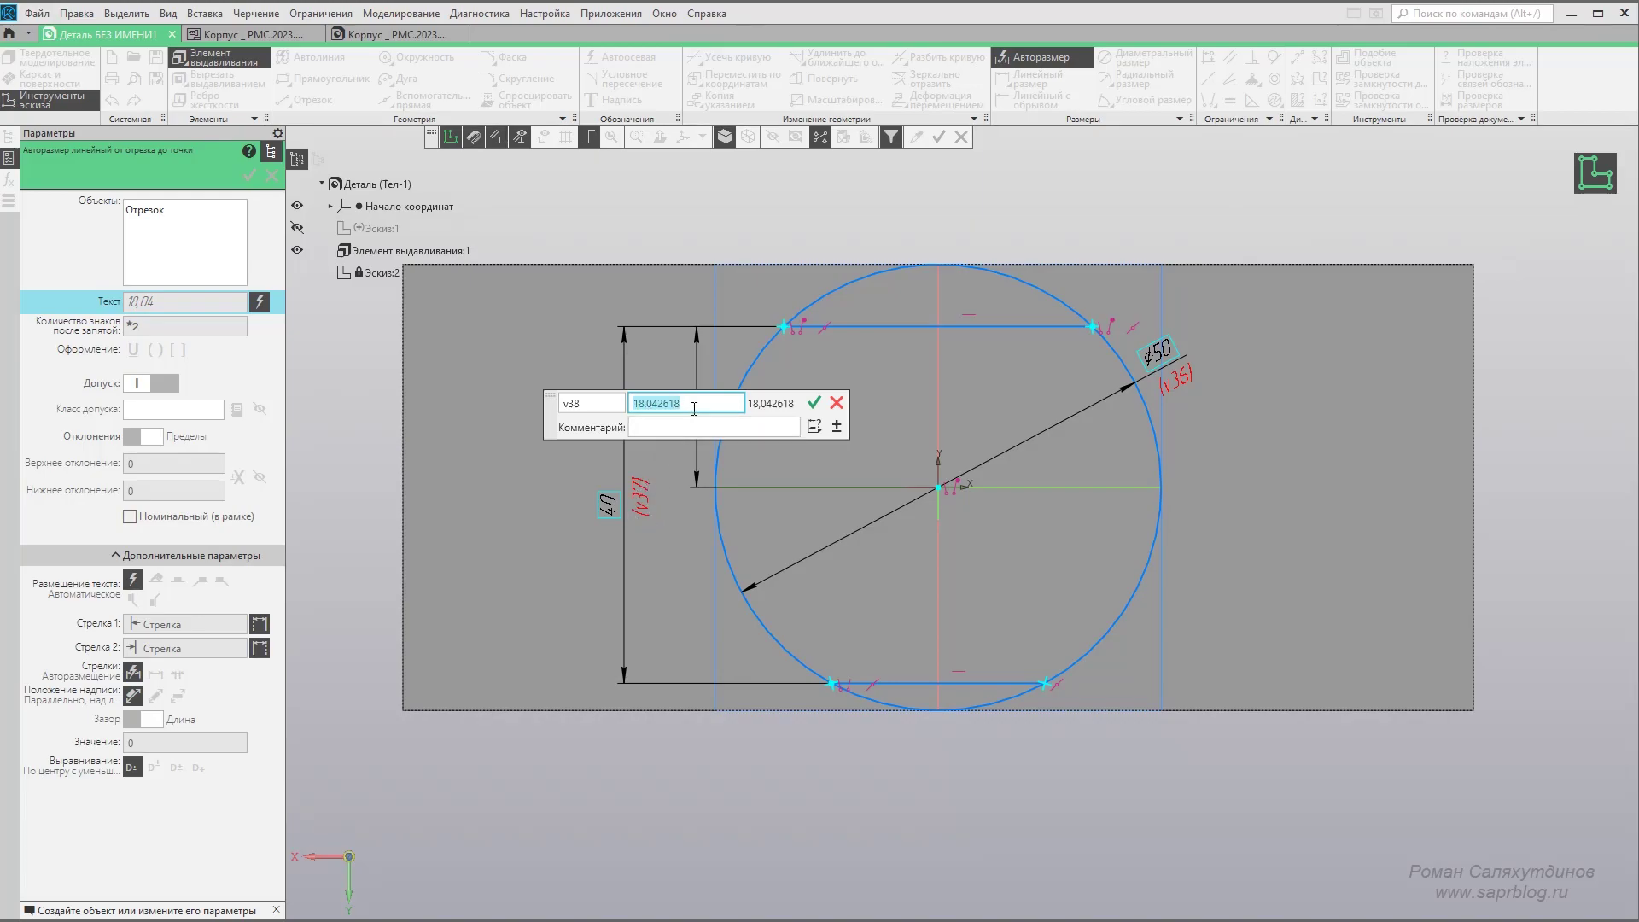
text(v37/2)
key(Return)
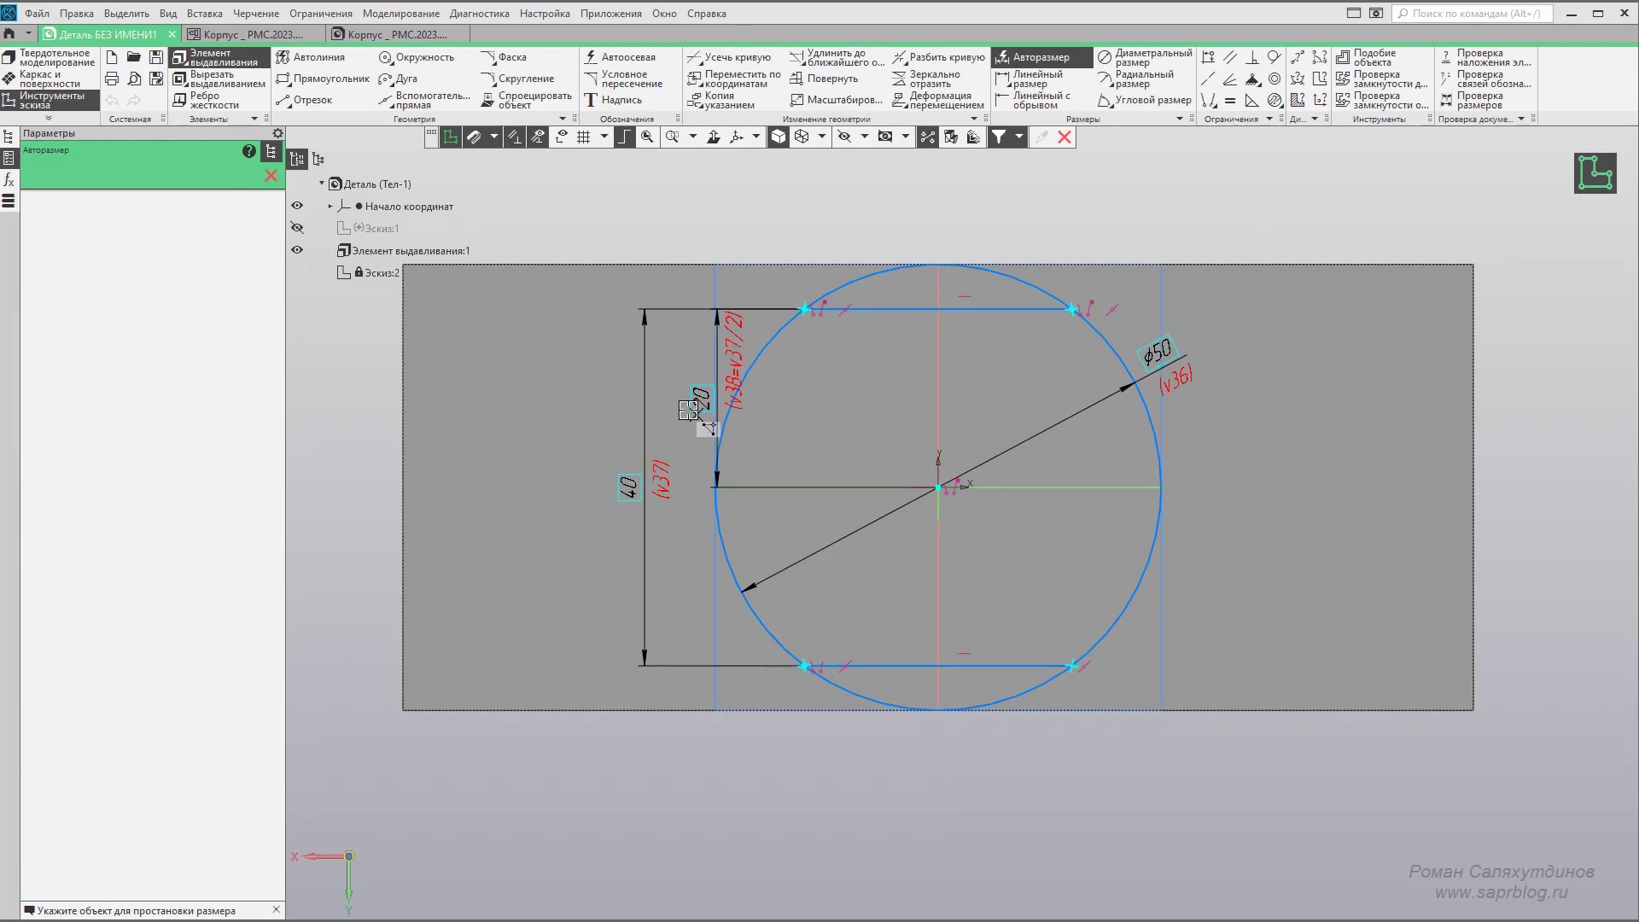
scroll(725, 408, up, 1)
scroll(724, 408, up, 2)
scroll(713, 421, down, 1)
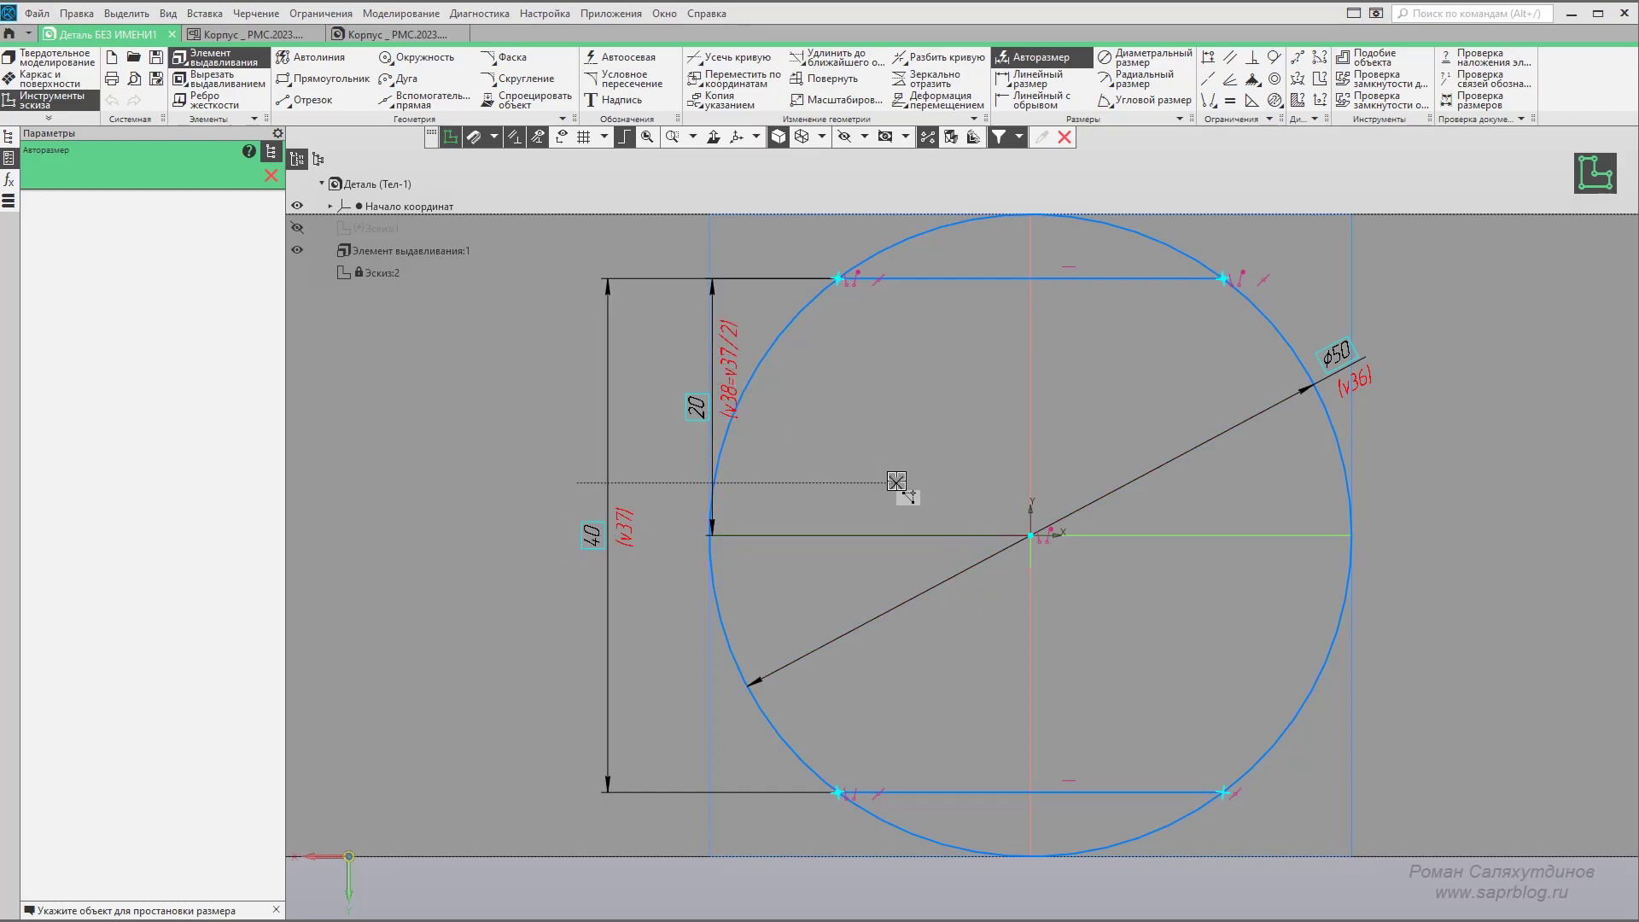
scroll(898, 479, down, 2)
scroll(898, 482, down, 1)
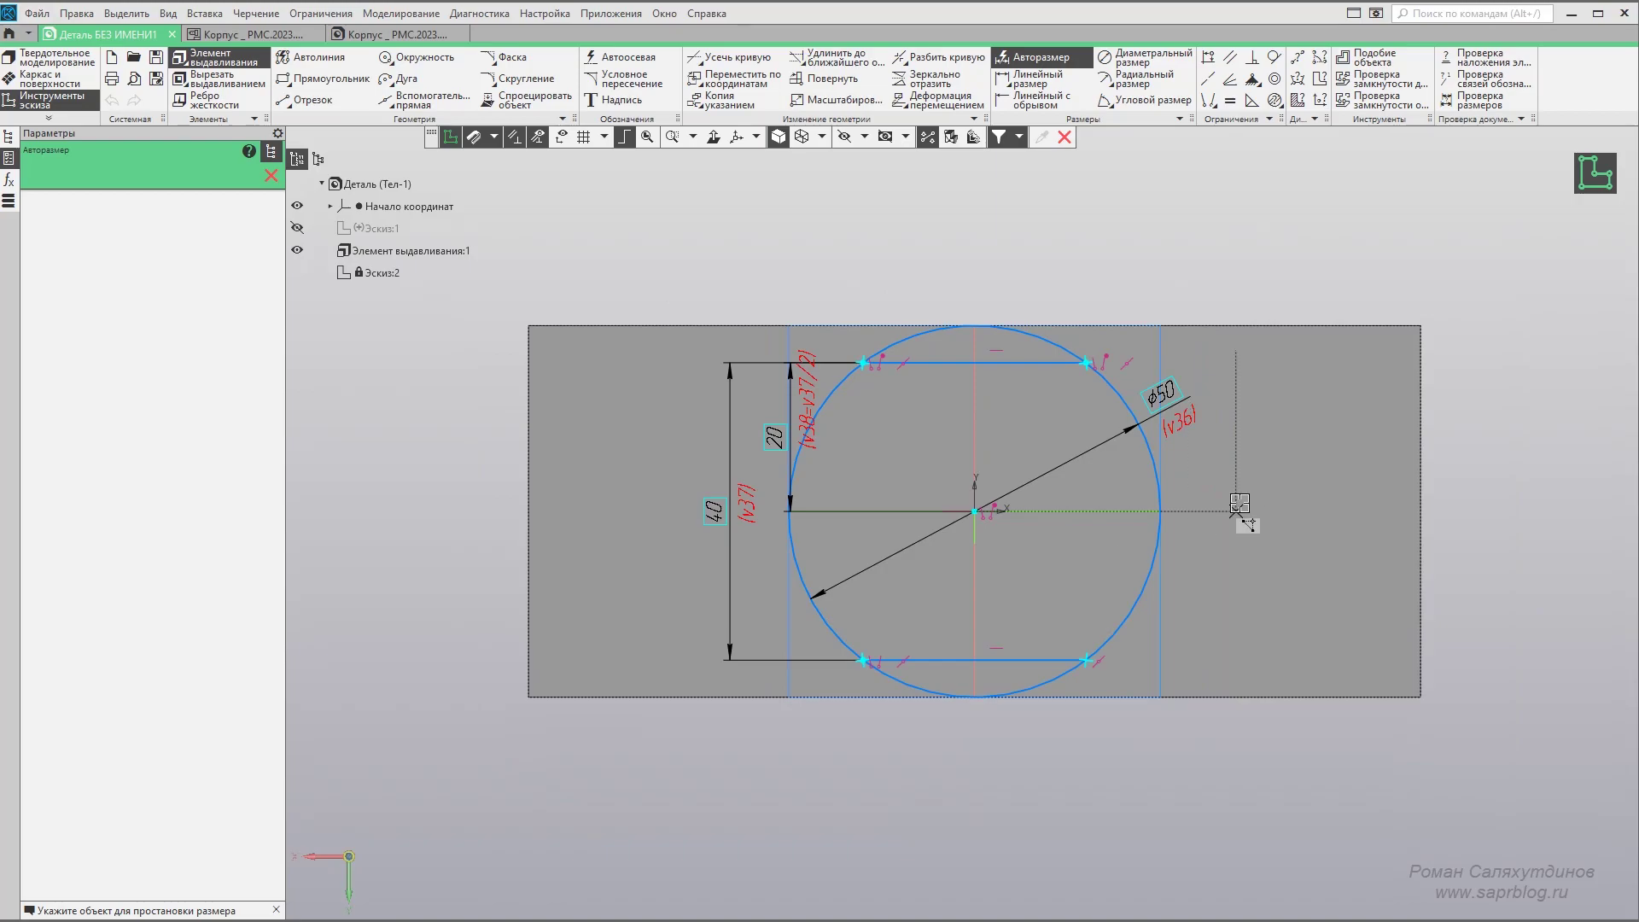
scroll(1239, 504, up, 1)
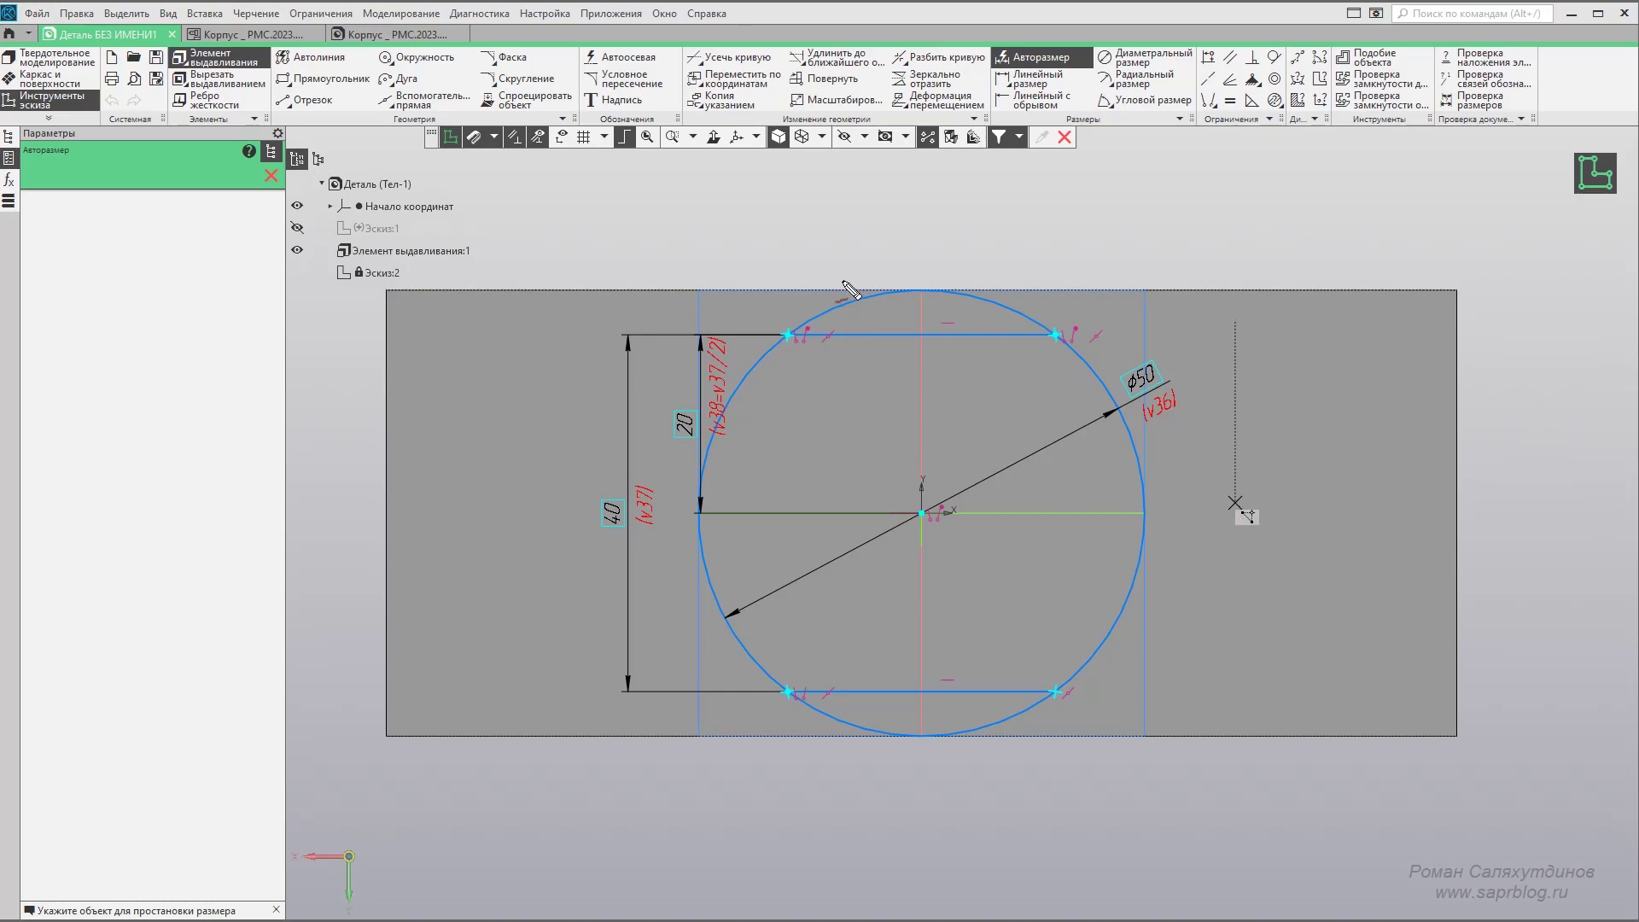
drag(897, 276, 896, 305)
drag(871, 714, 859, 747)
drag(930, 731, 928, 753)
drag(752, 411, 1058, 657)
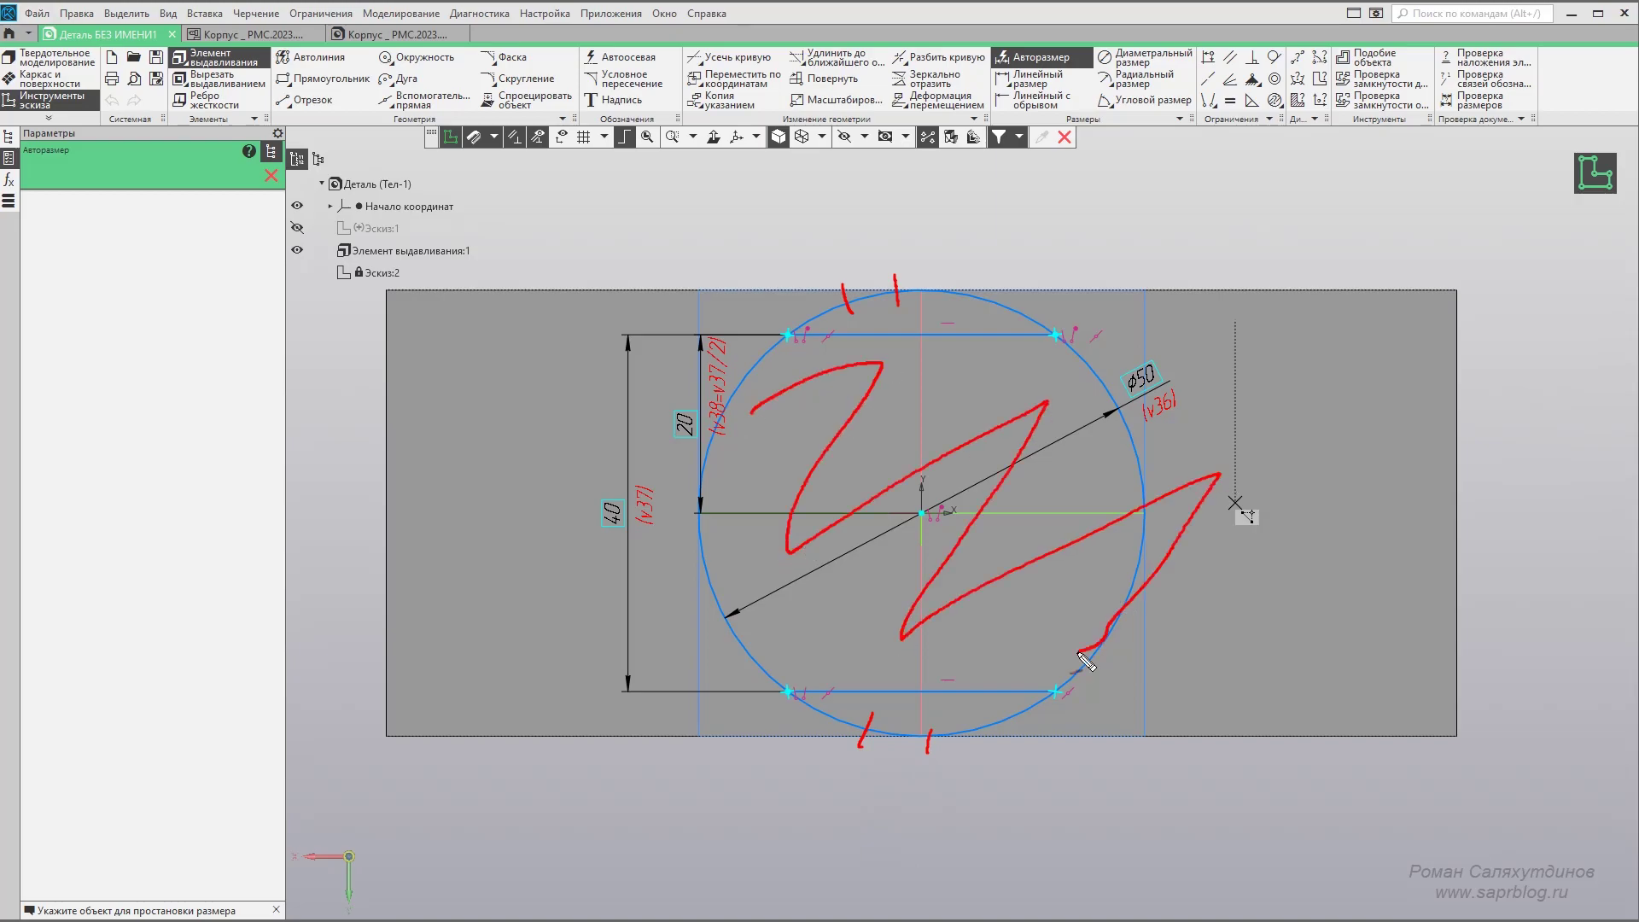
key(Escape)
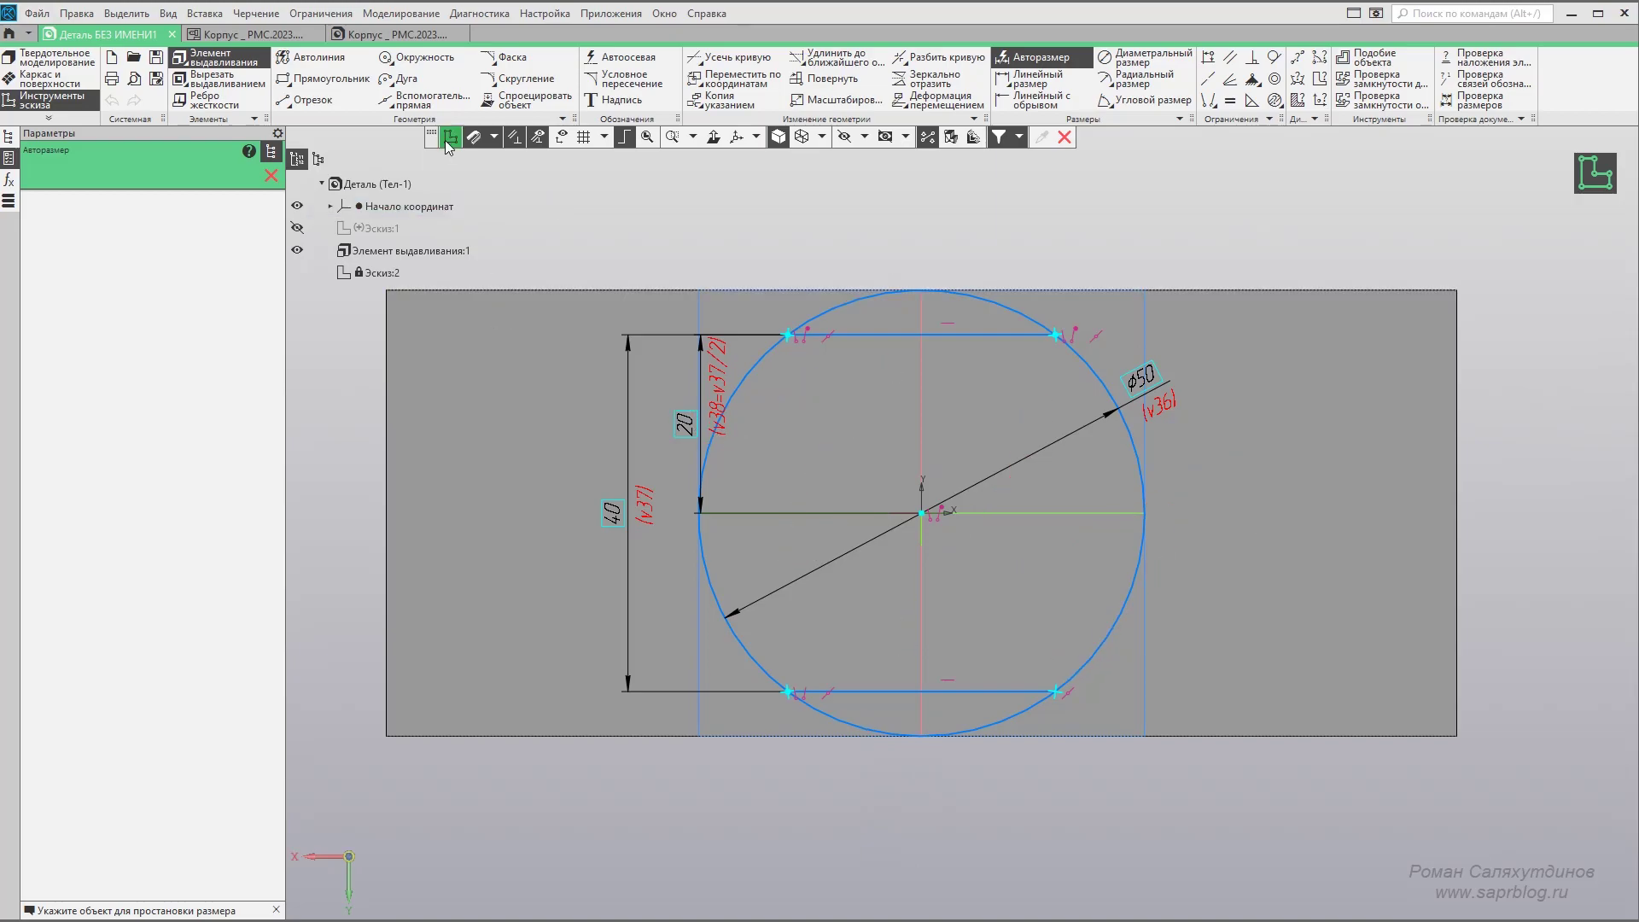
Extrude the flatted circle region as a solid boss 38 high.
click(450, 139)
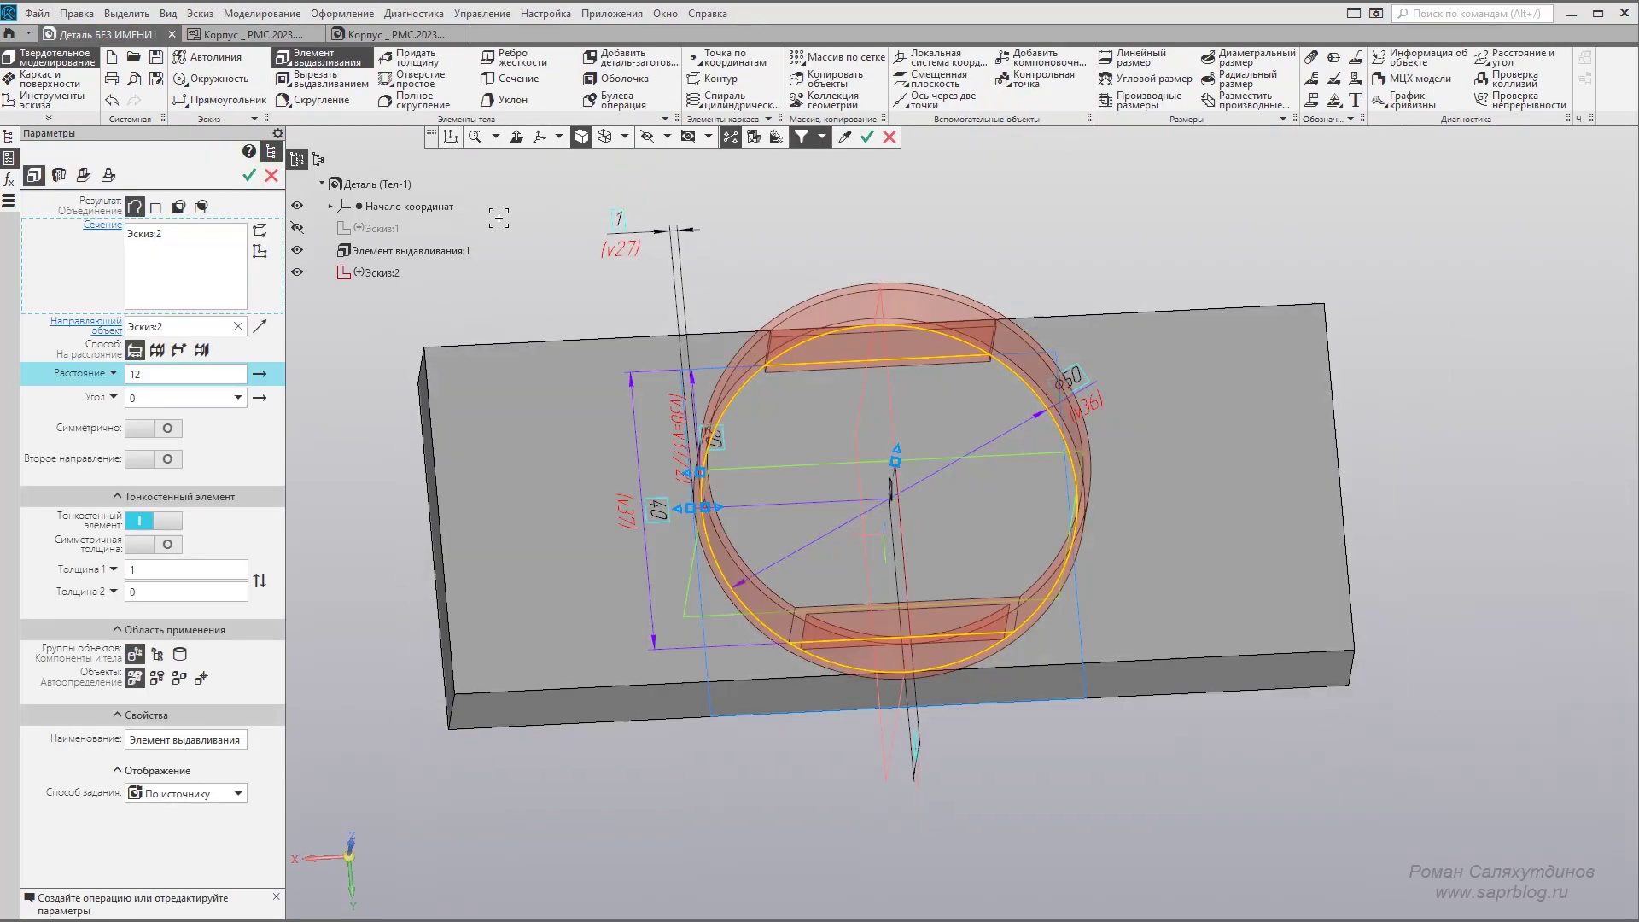
mouse_move(179, 234)
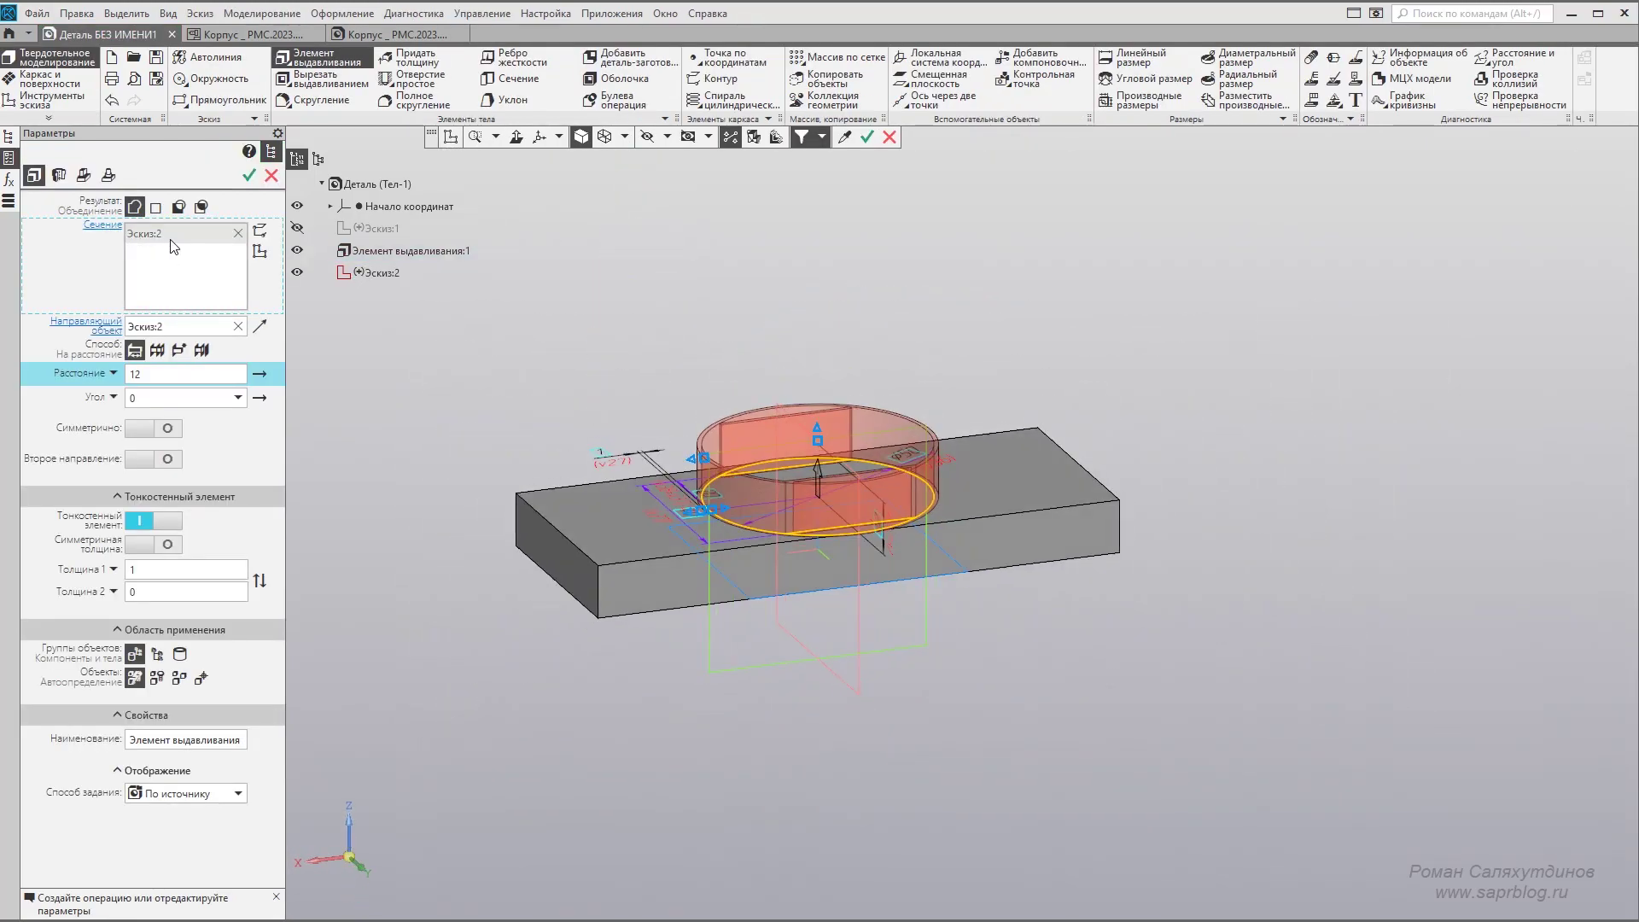
click(239, 233)
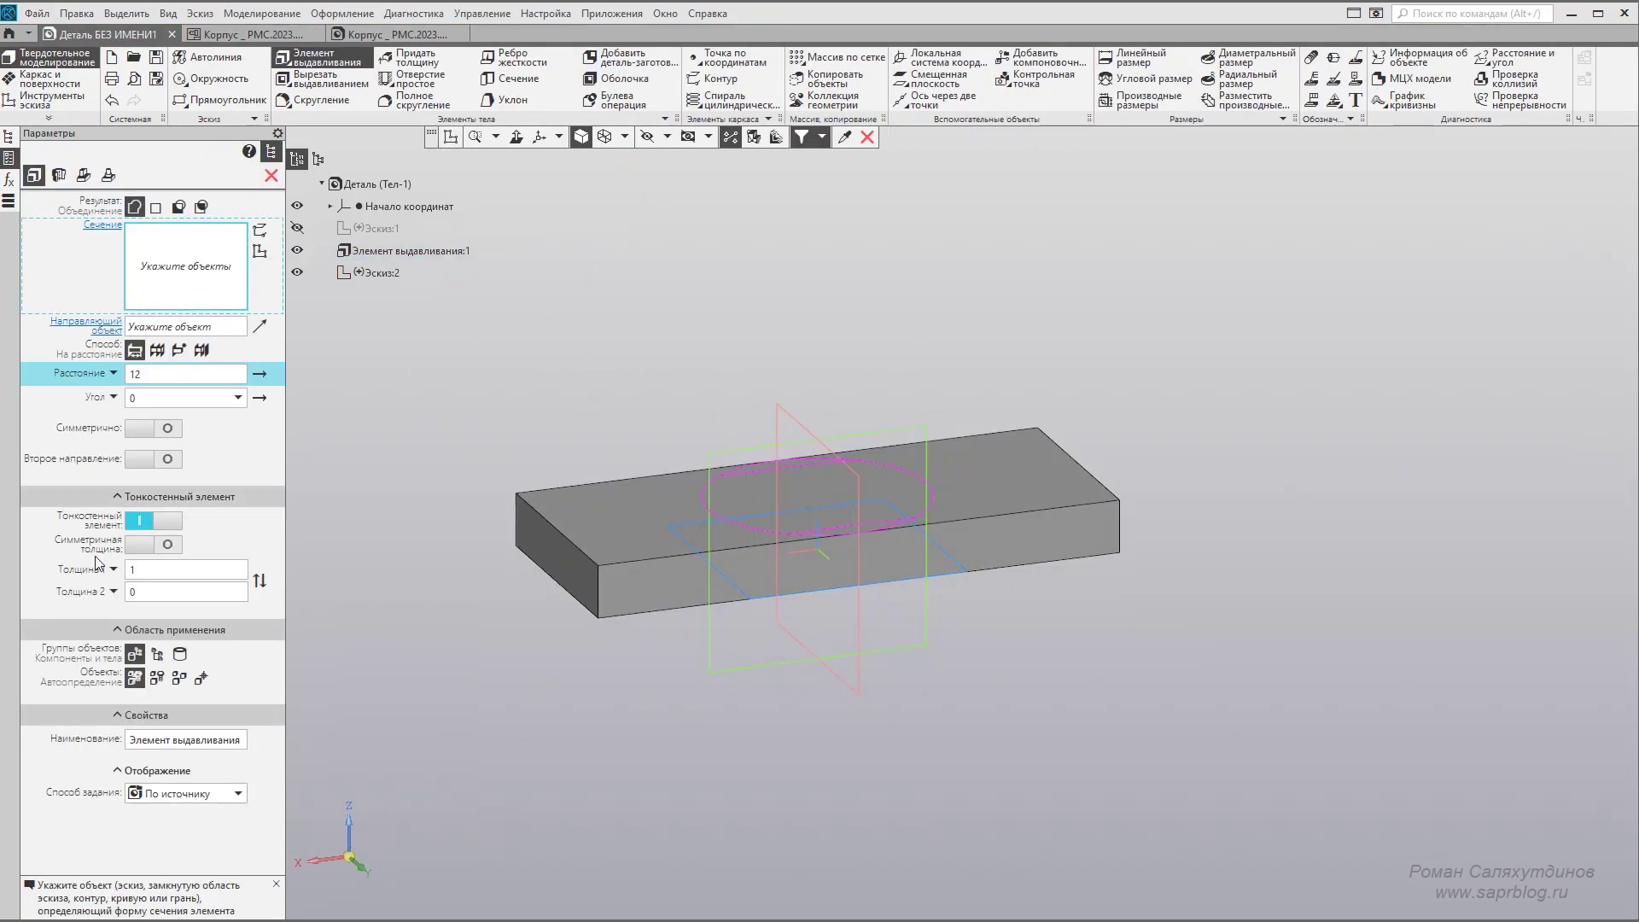
click(151, 519)
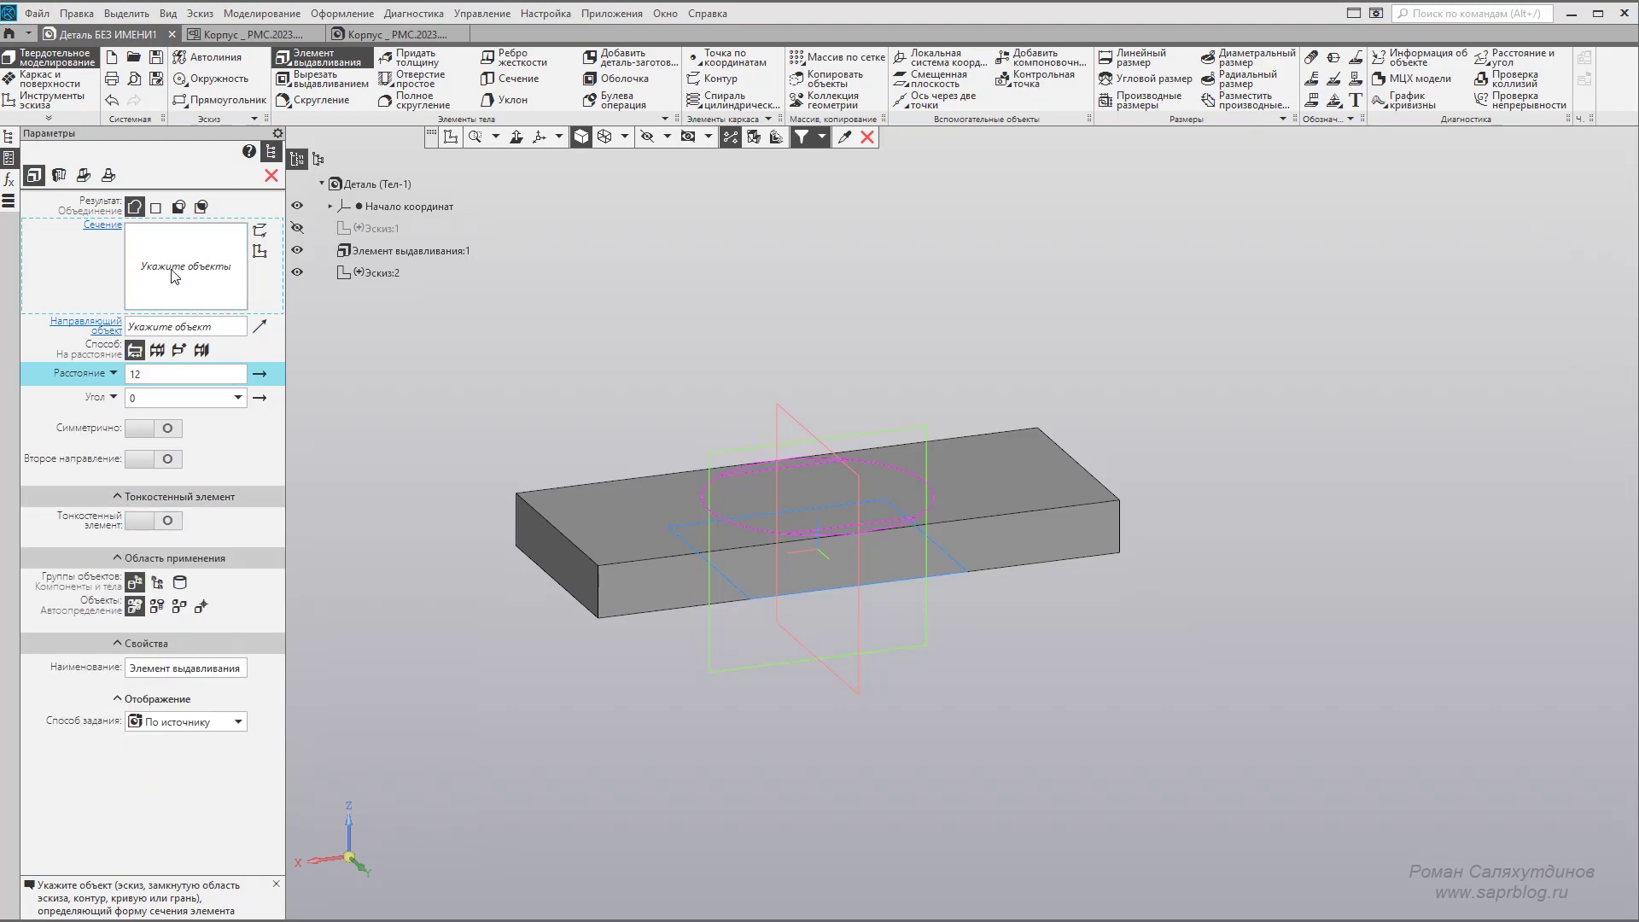
middle_drag(689, 323, 945, 323)
scroll(783, 419, up, 2)
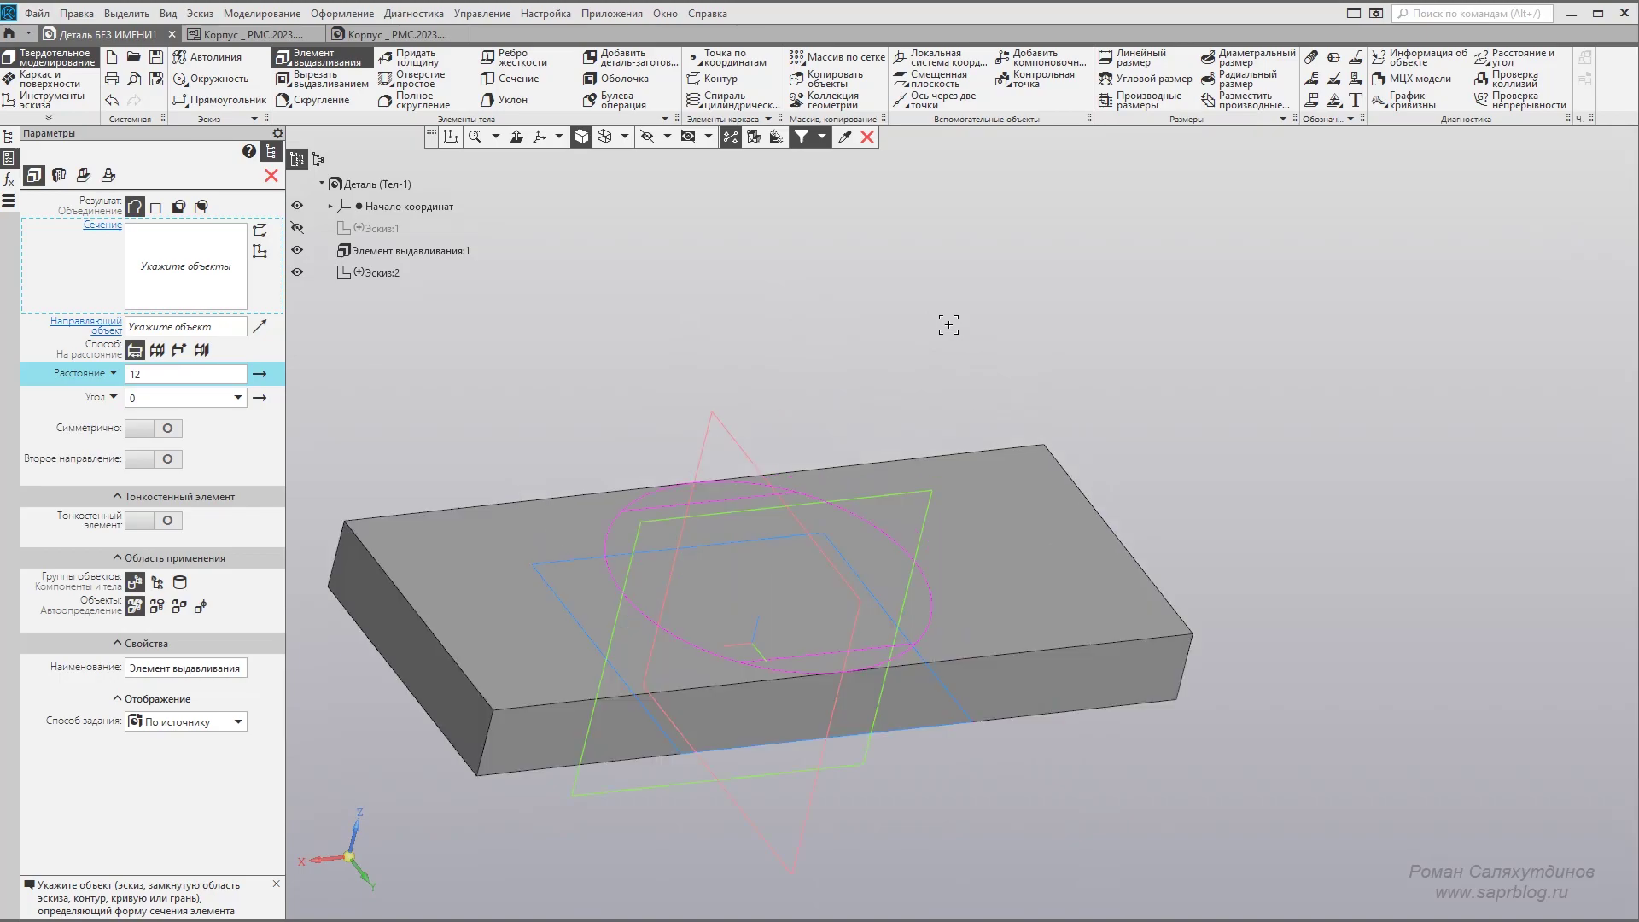
click(758, 575)
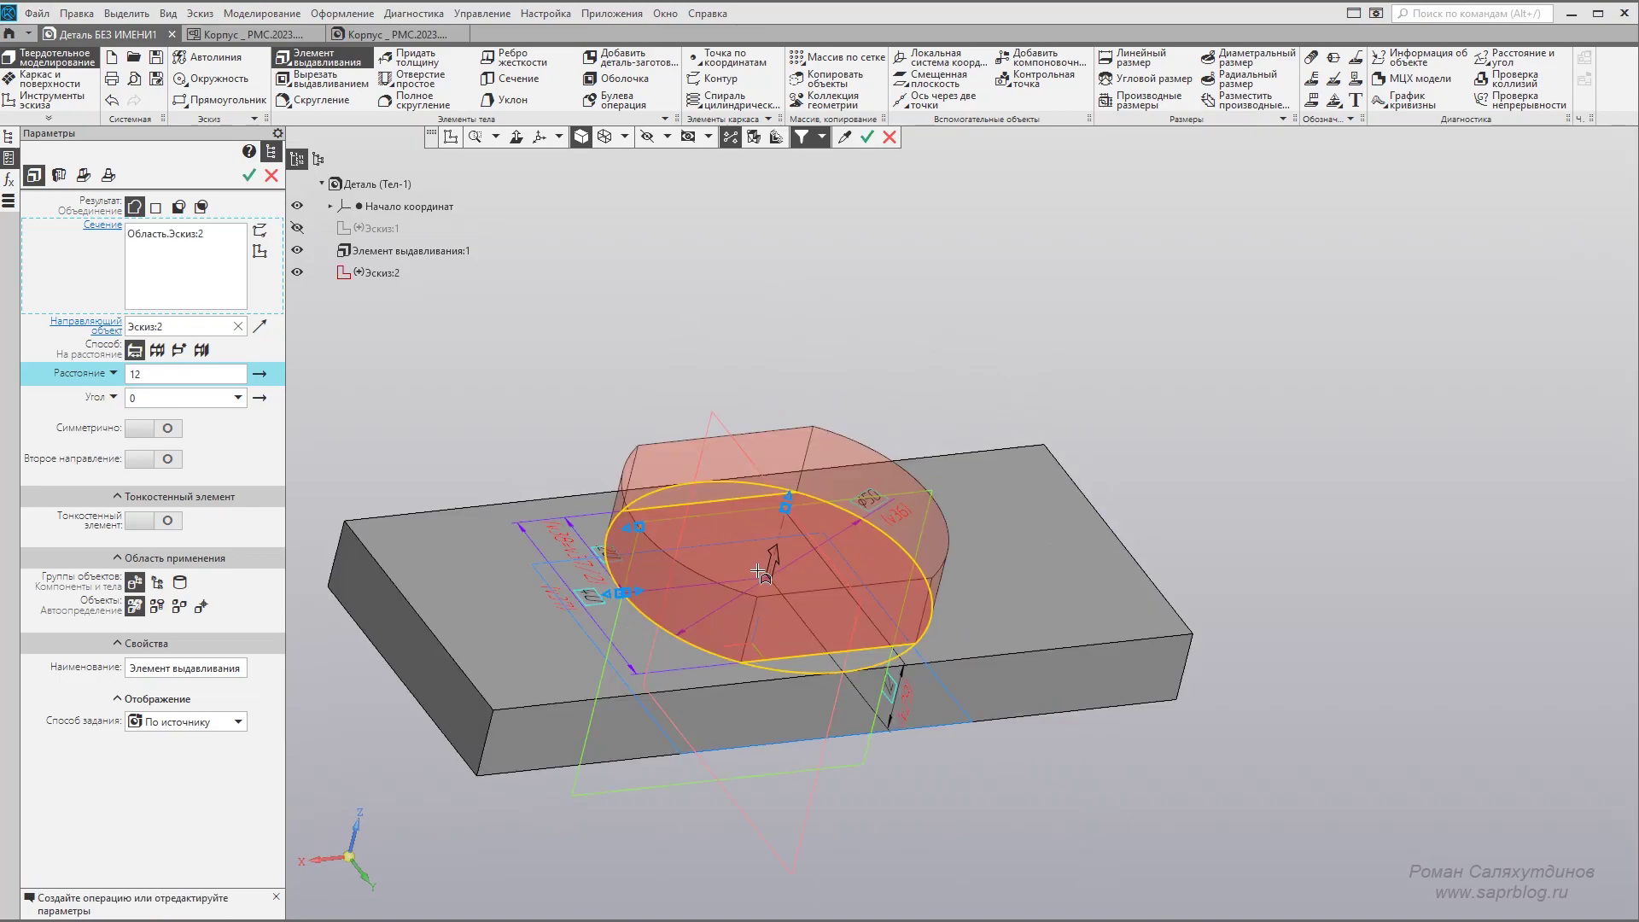
mouse_move(1098, 376)
middle_down()
mouse_move(1119, 416)
mouse_move(1050, 377)
mouse_move(1138, 420)
mouse_move(1132, 376)
middle_up()
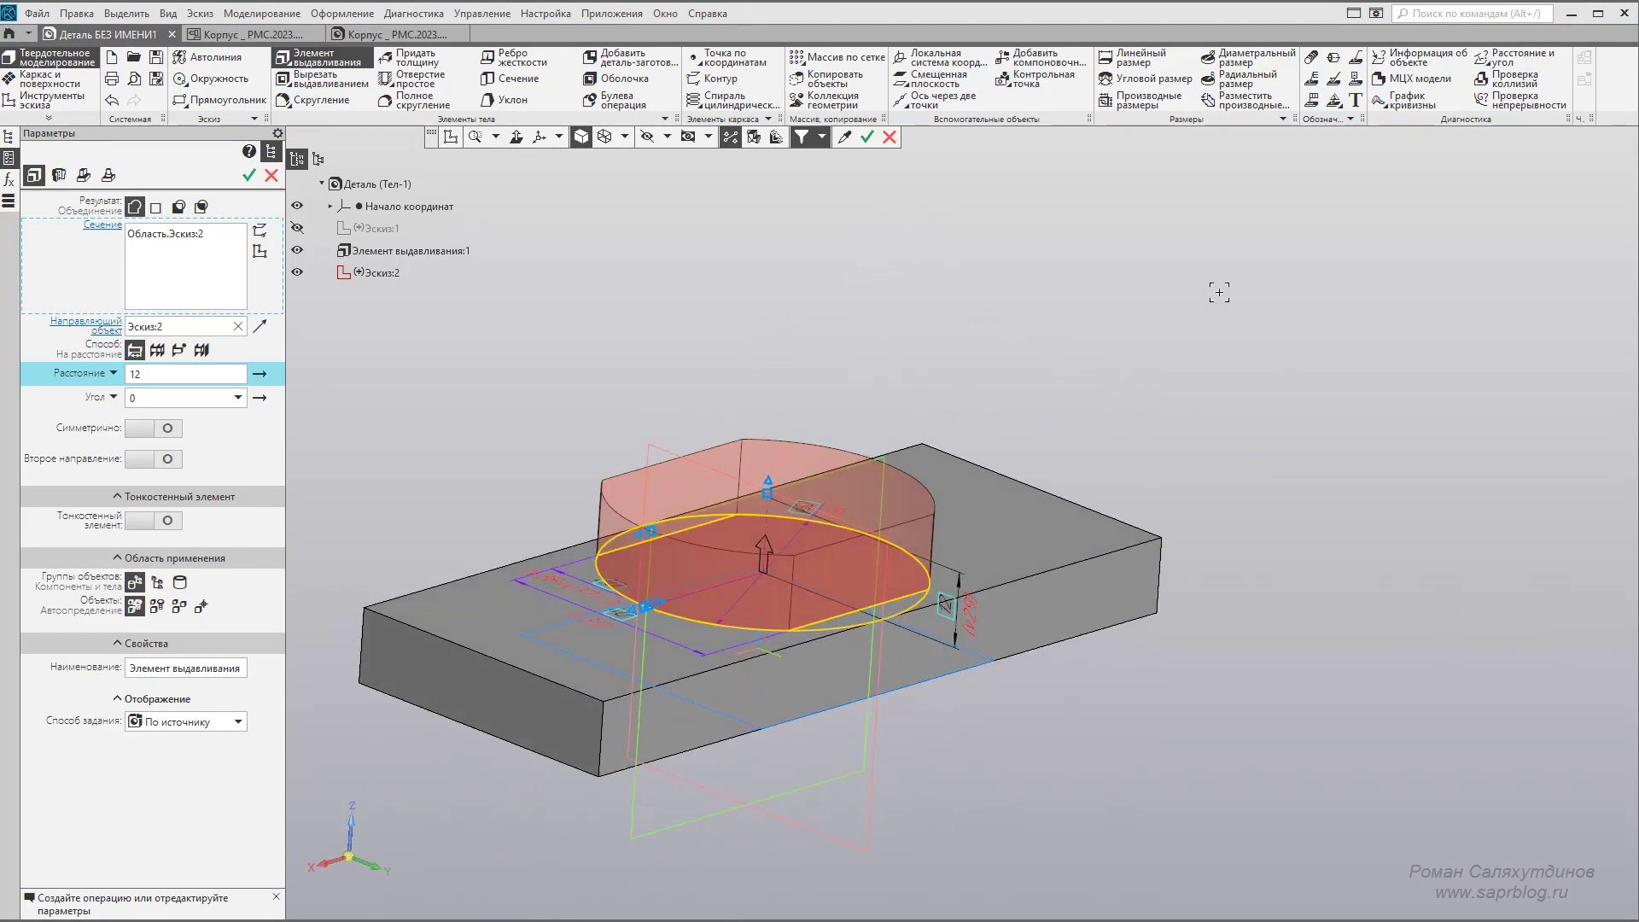
text(38)
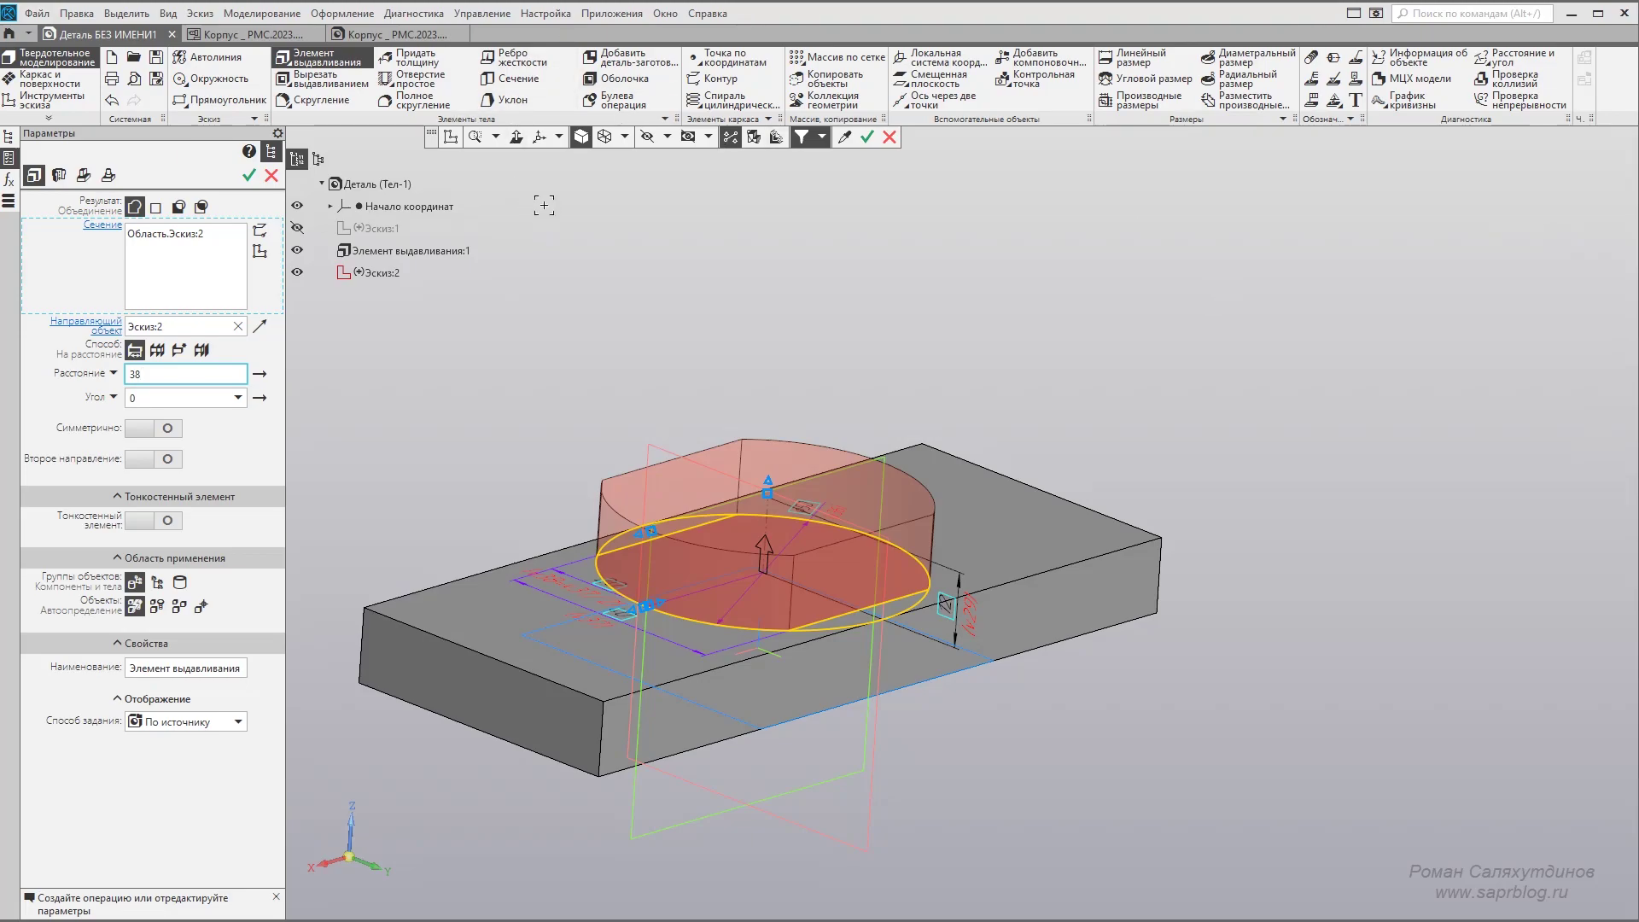
key(Return)
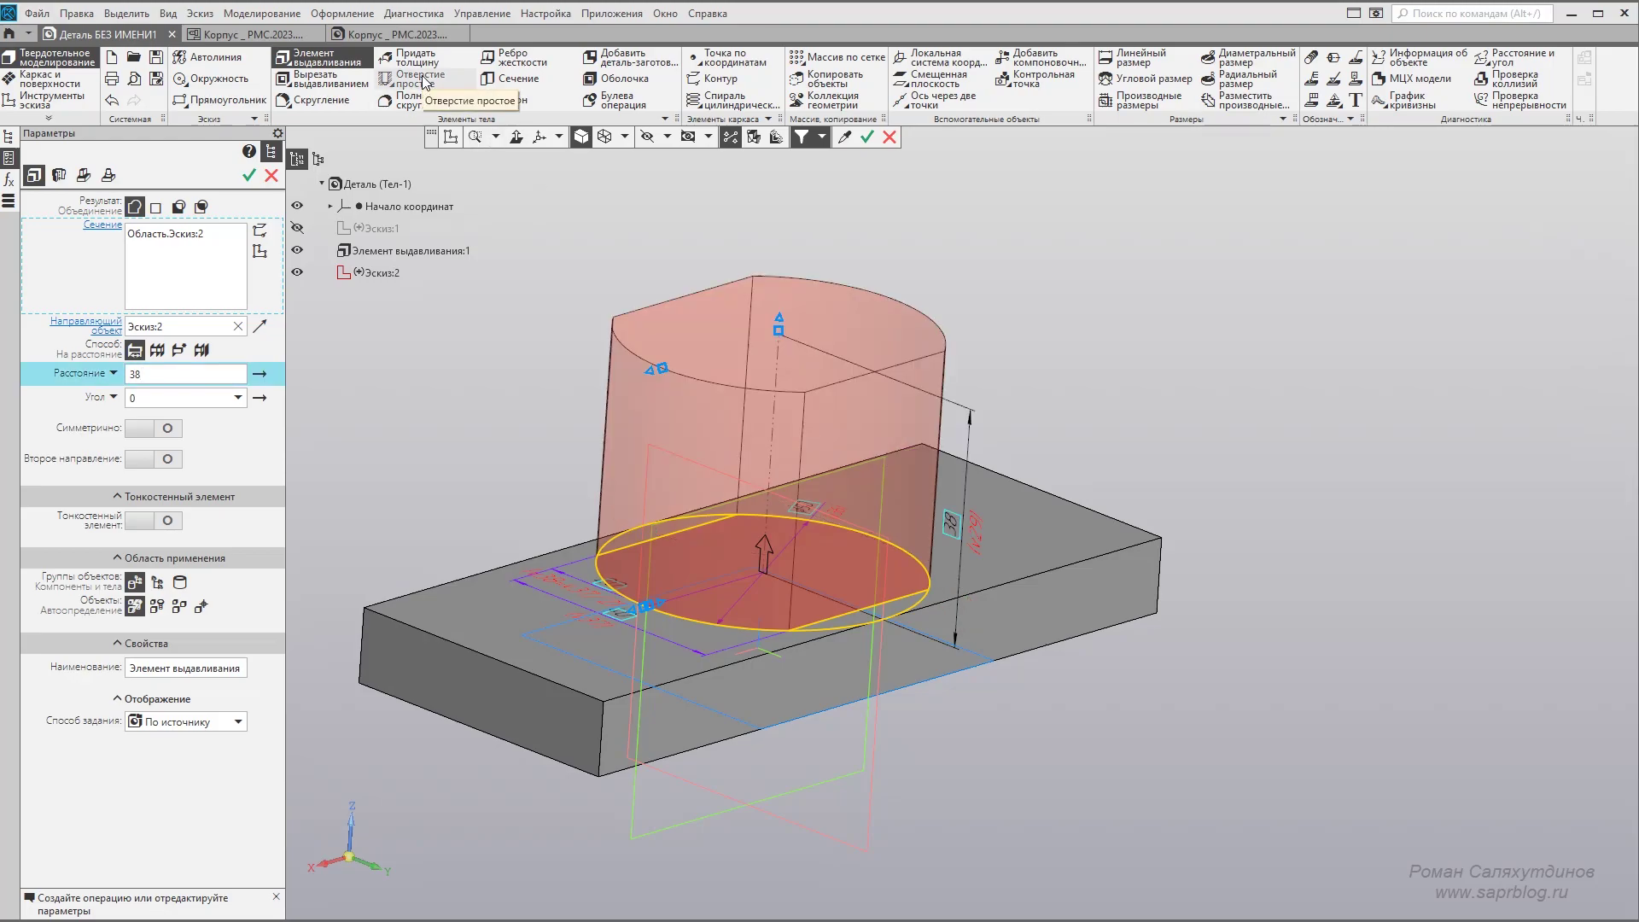
Confirm the boss and set up an Ø8 through-all countersunk hole, 1.6 deep at 90°.
click(424, 83)
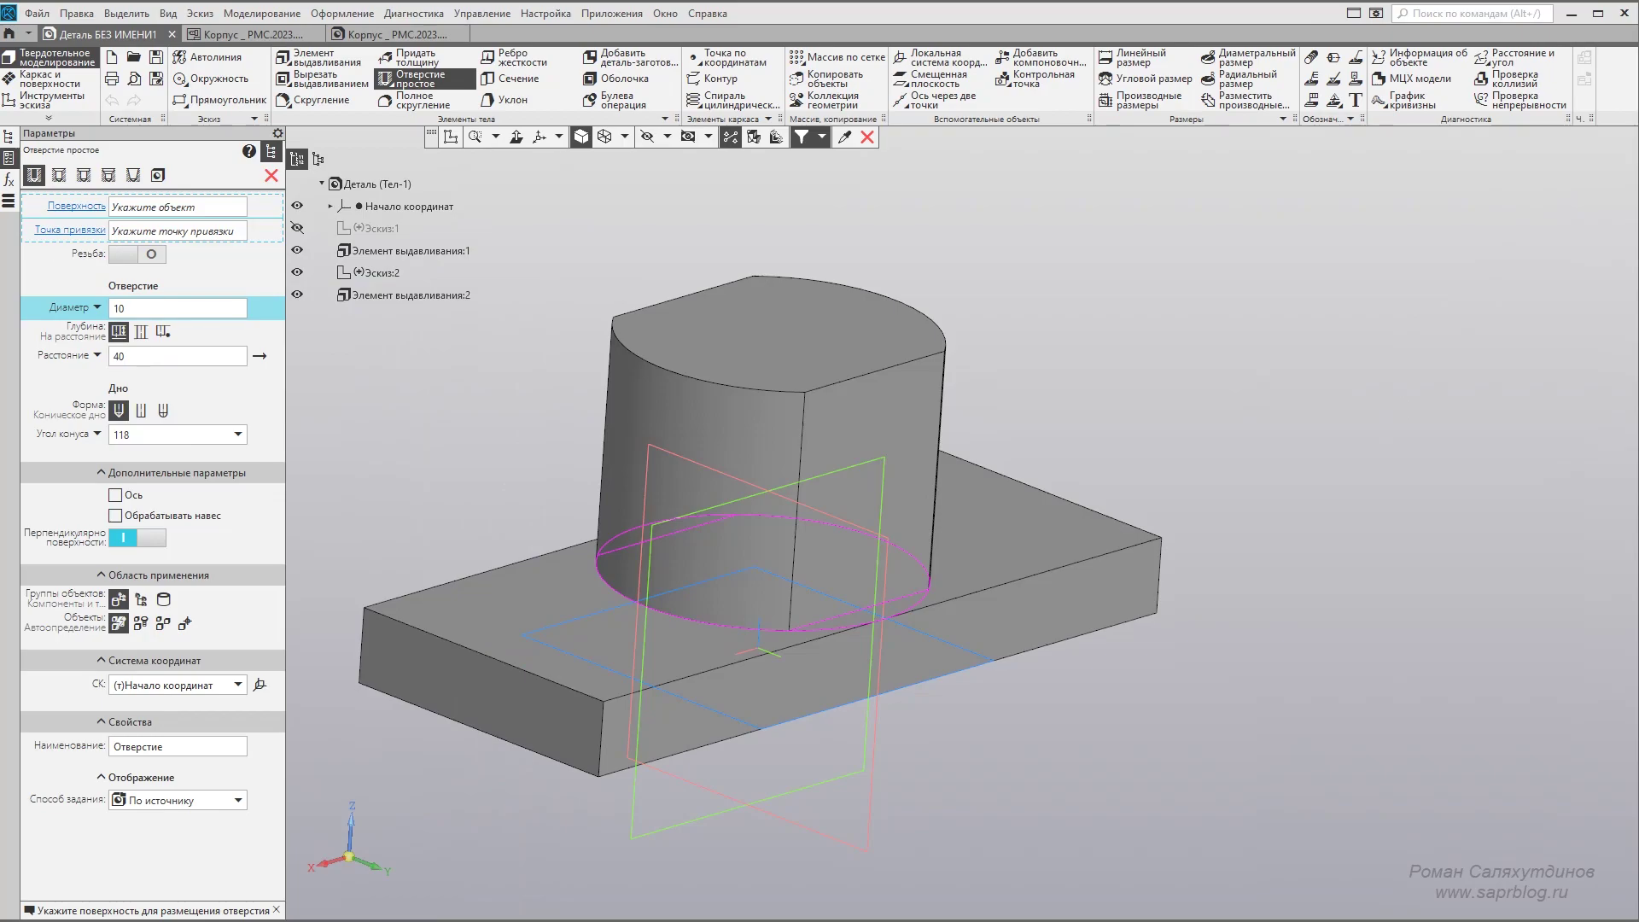
click(60, 178)
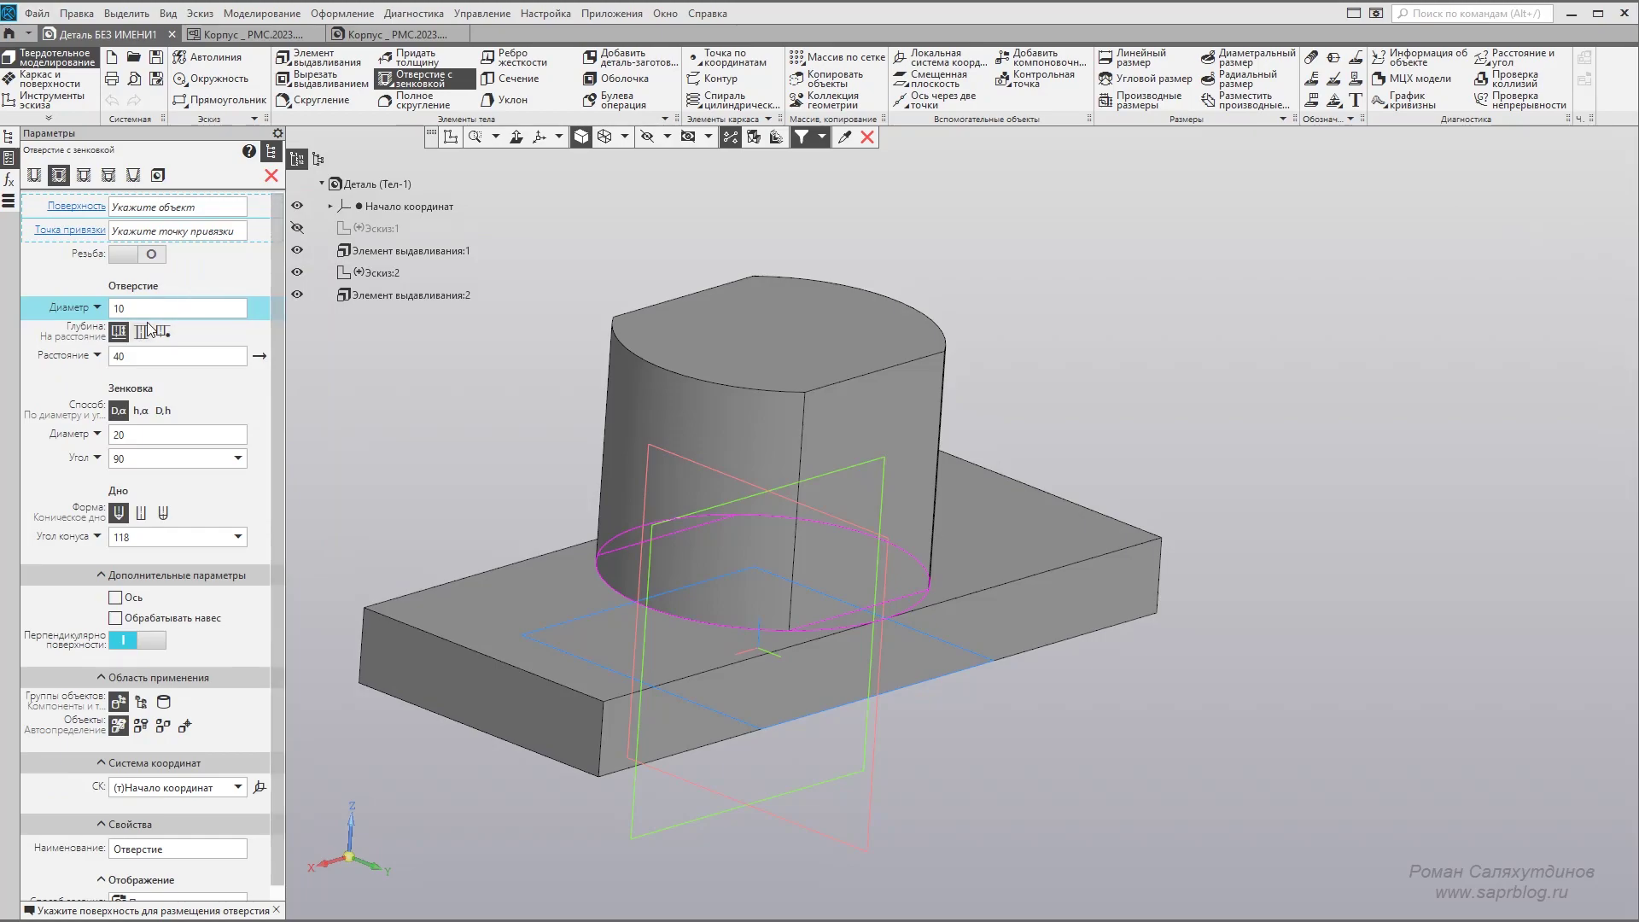
text(8)
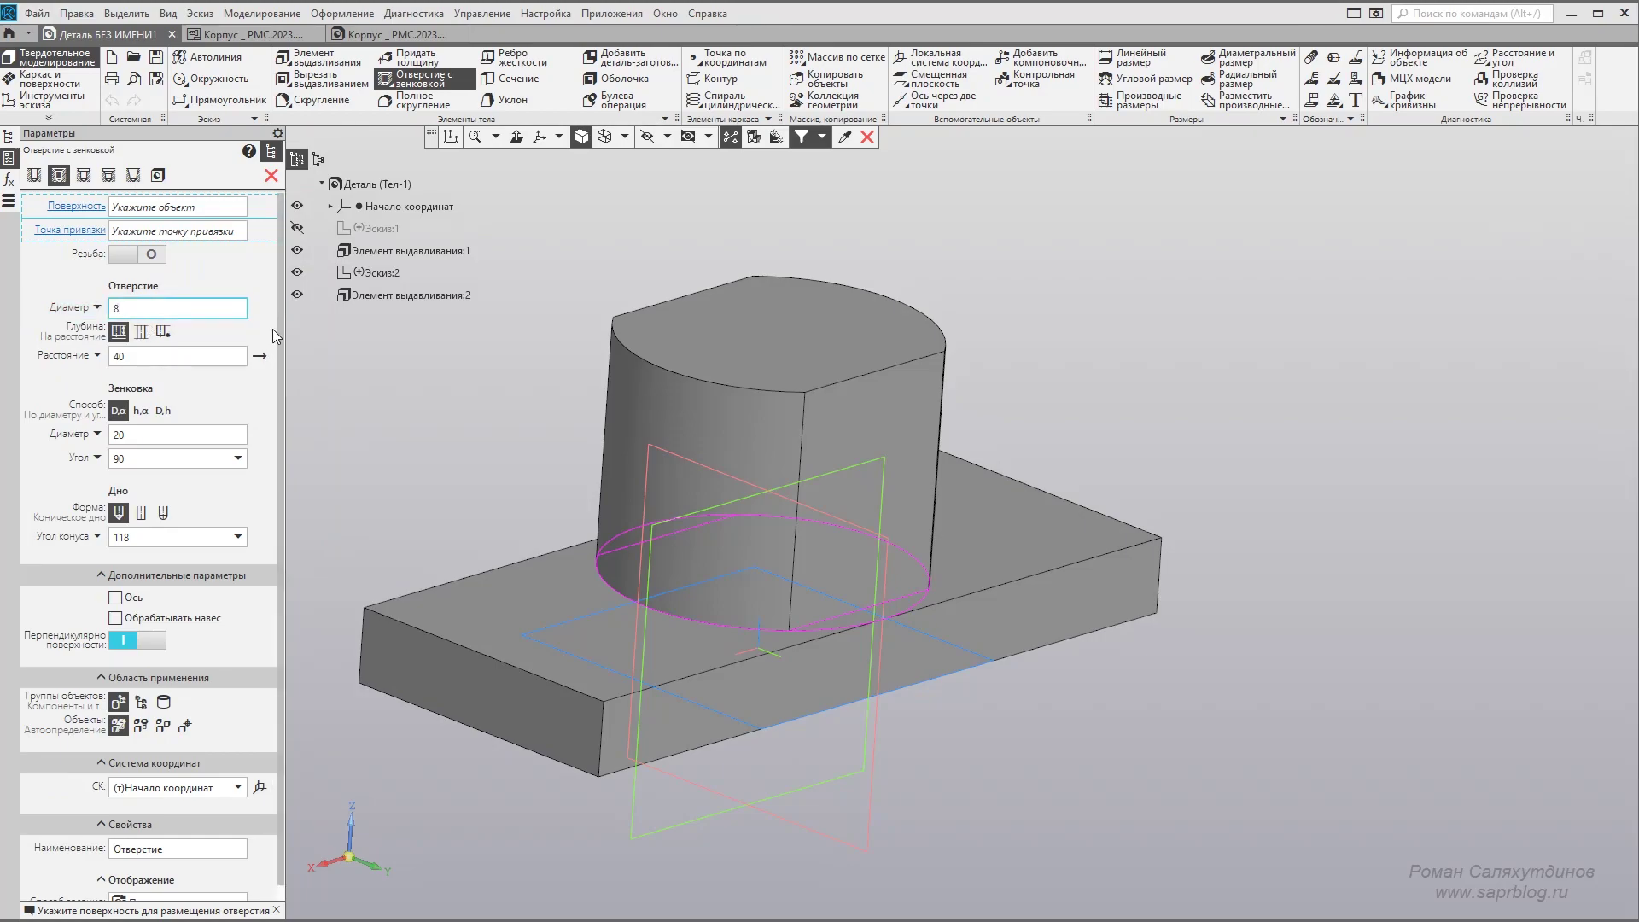
click(141, 332)
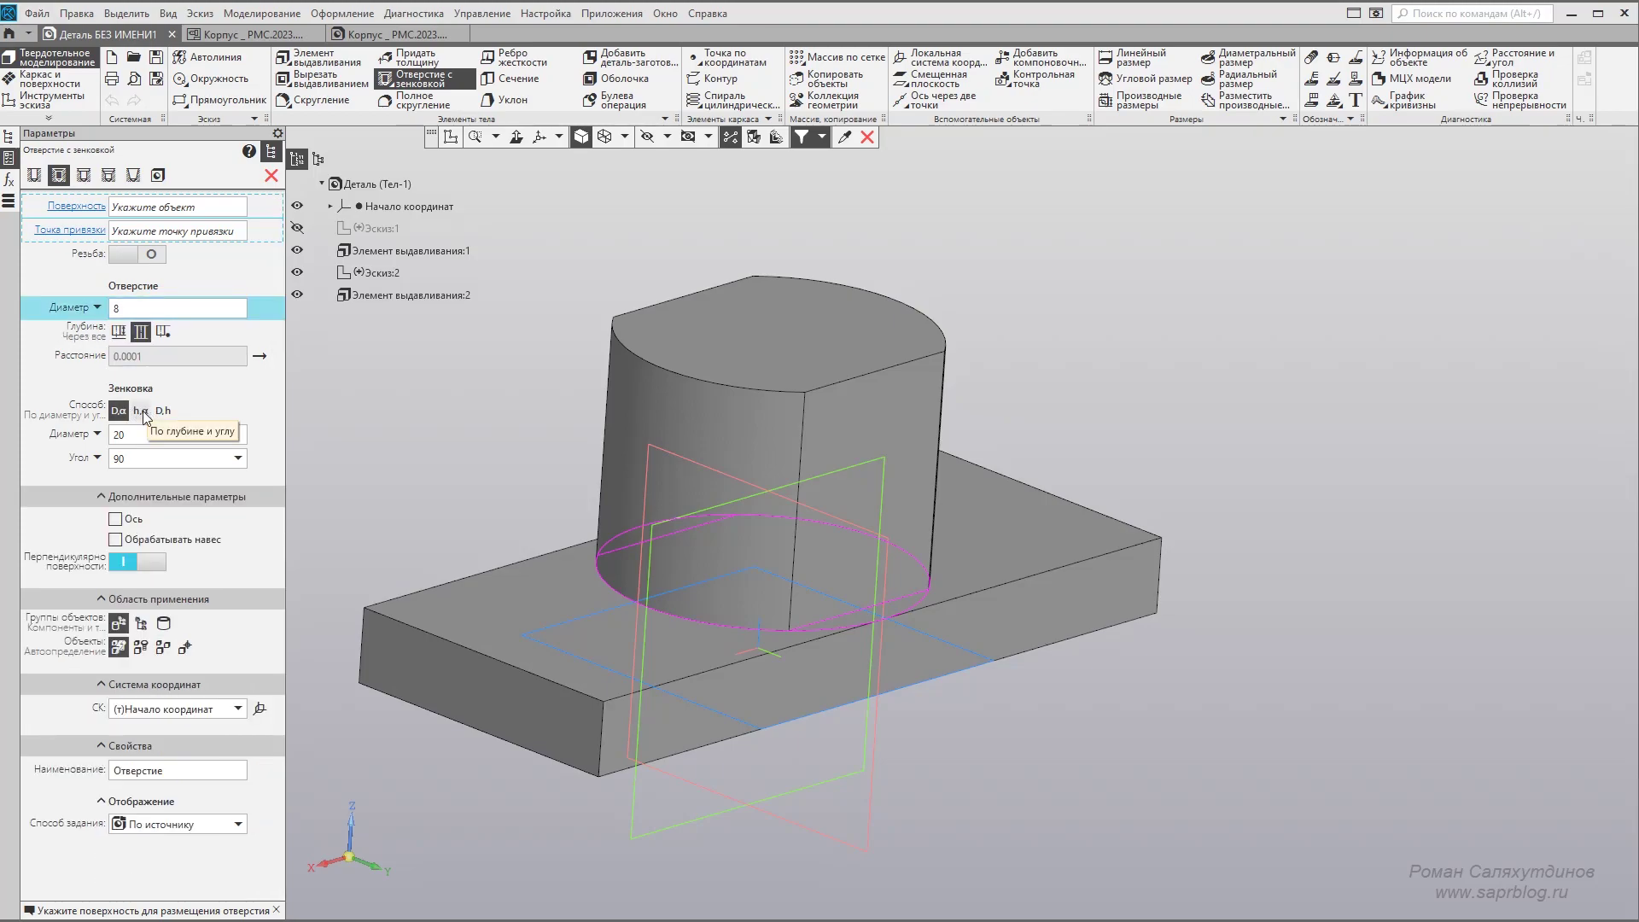
click(142, 411)
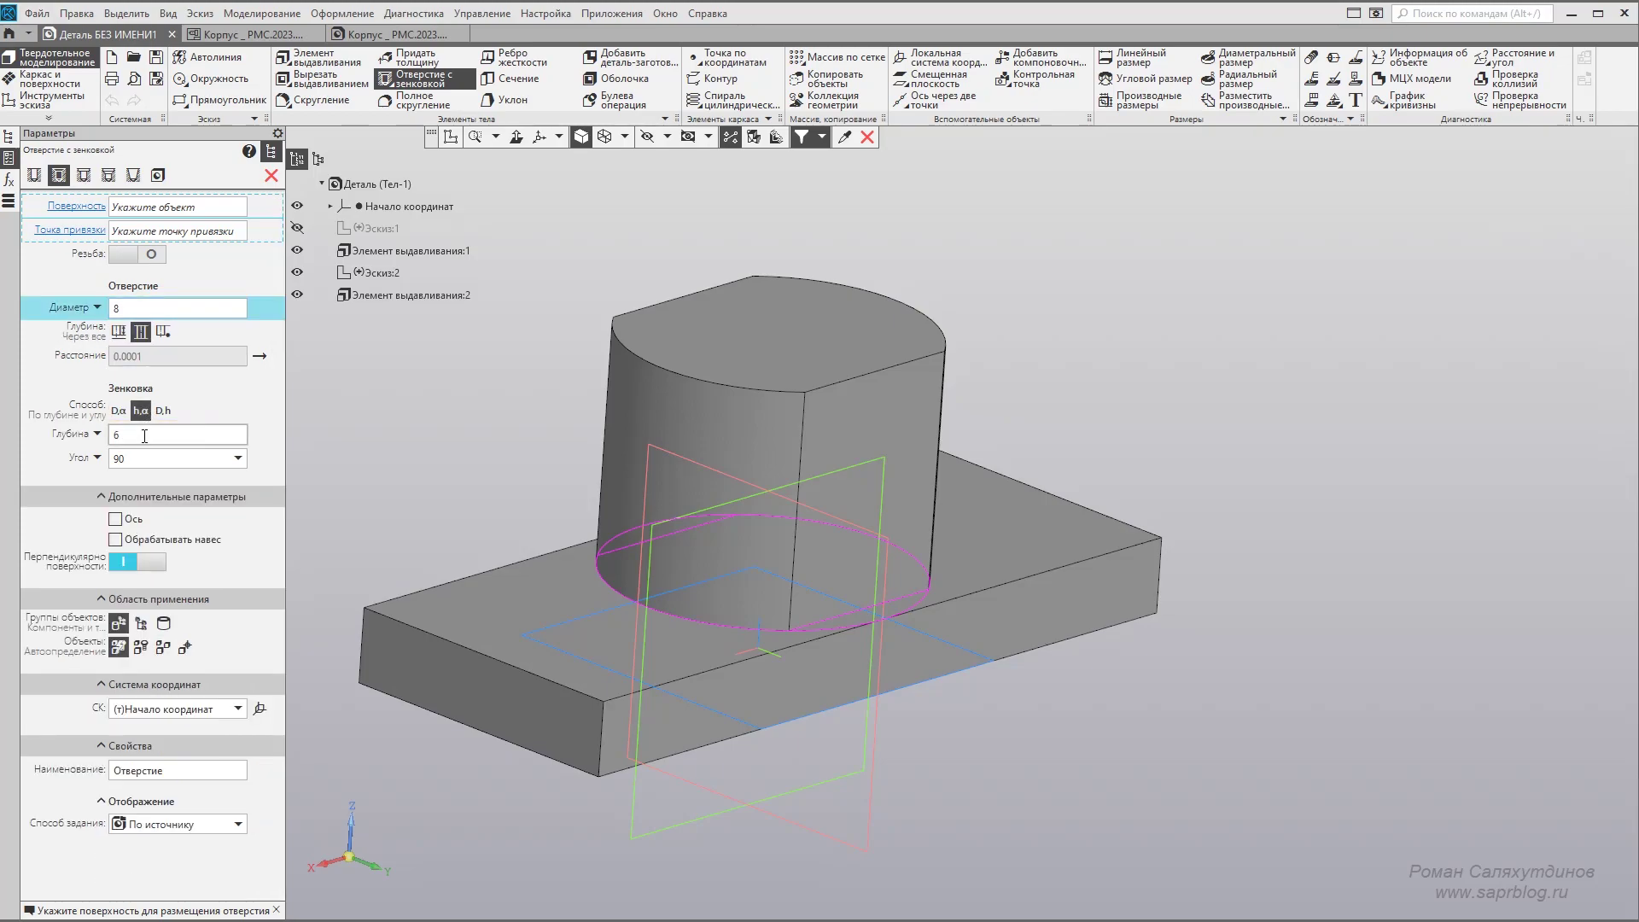
text(6)
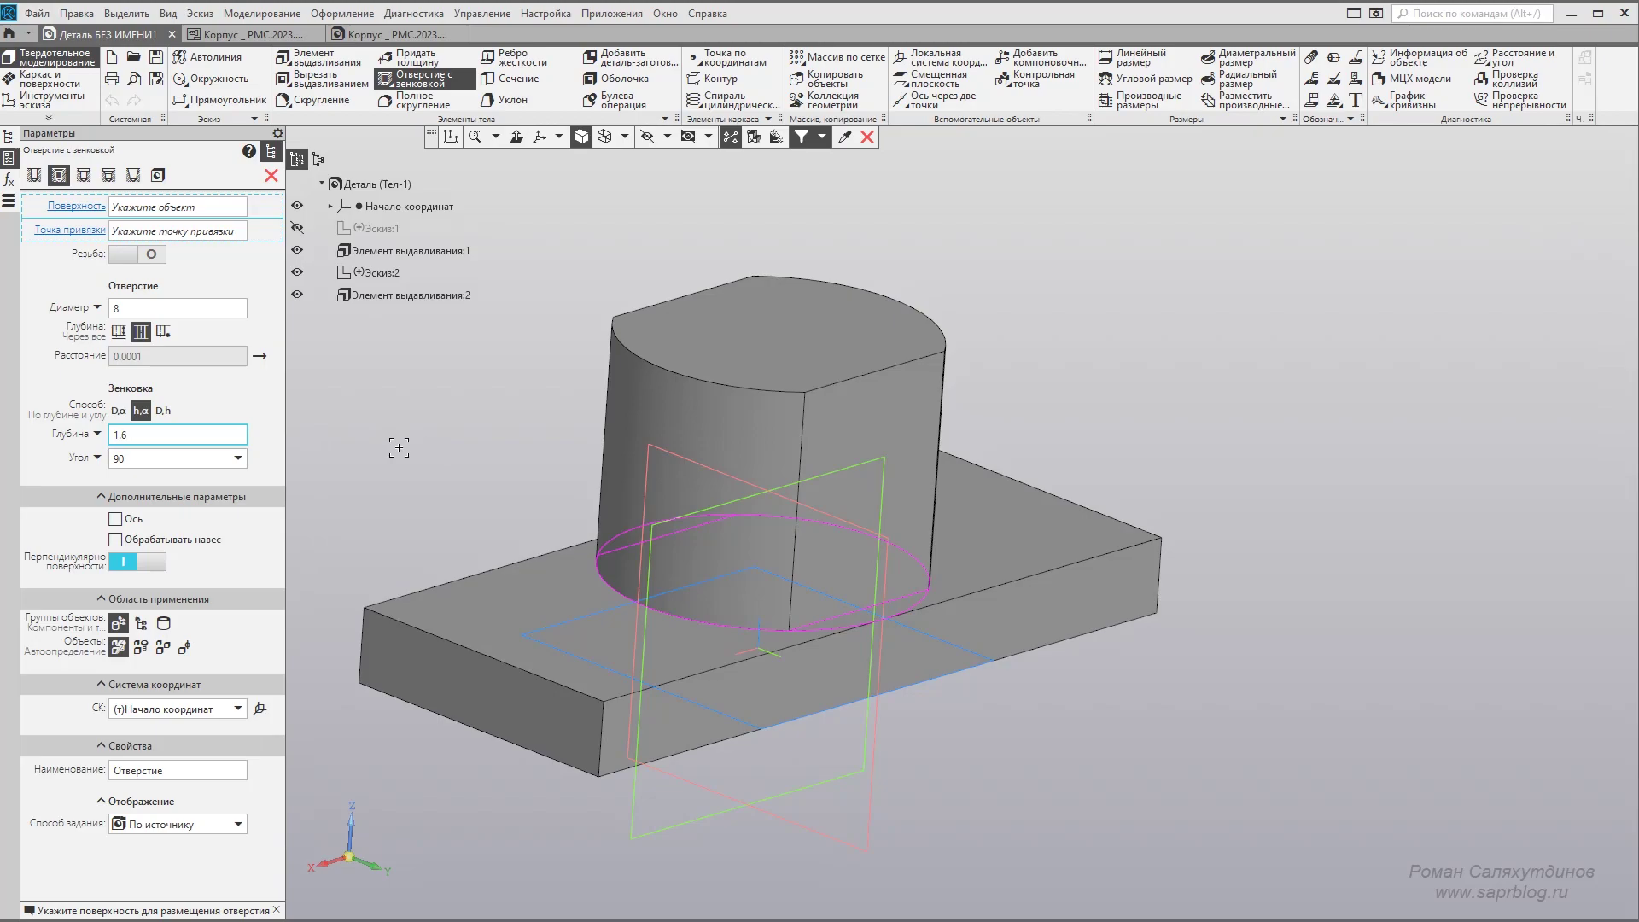
Place the countersunk hole on the plate's top face, 15 from the left edge.
click(618, 650)
mouse_move(618, 650)
middle_down()
mouse_move(1079, 573)
mouse_move(1053, 508)
middle_up()
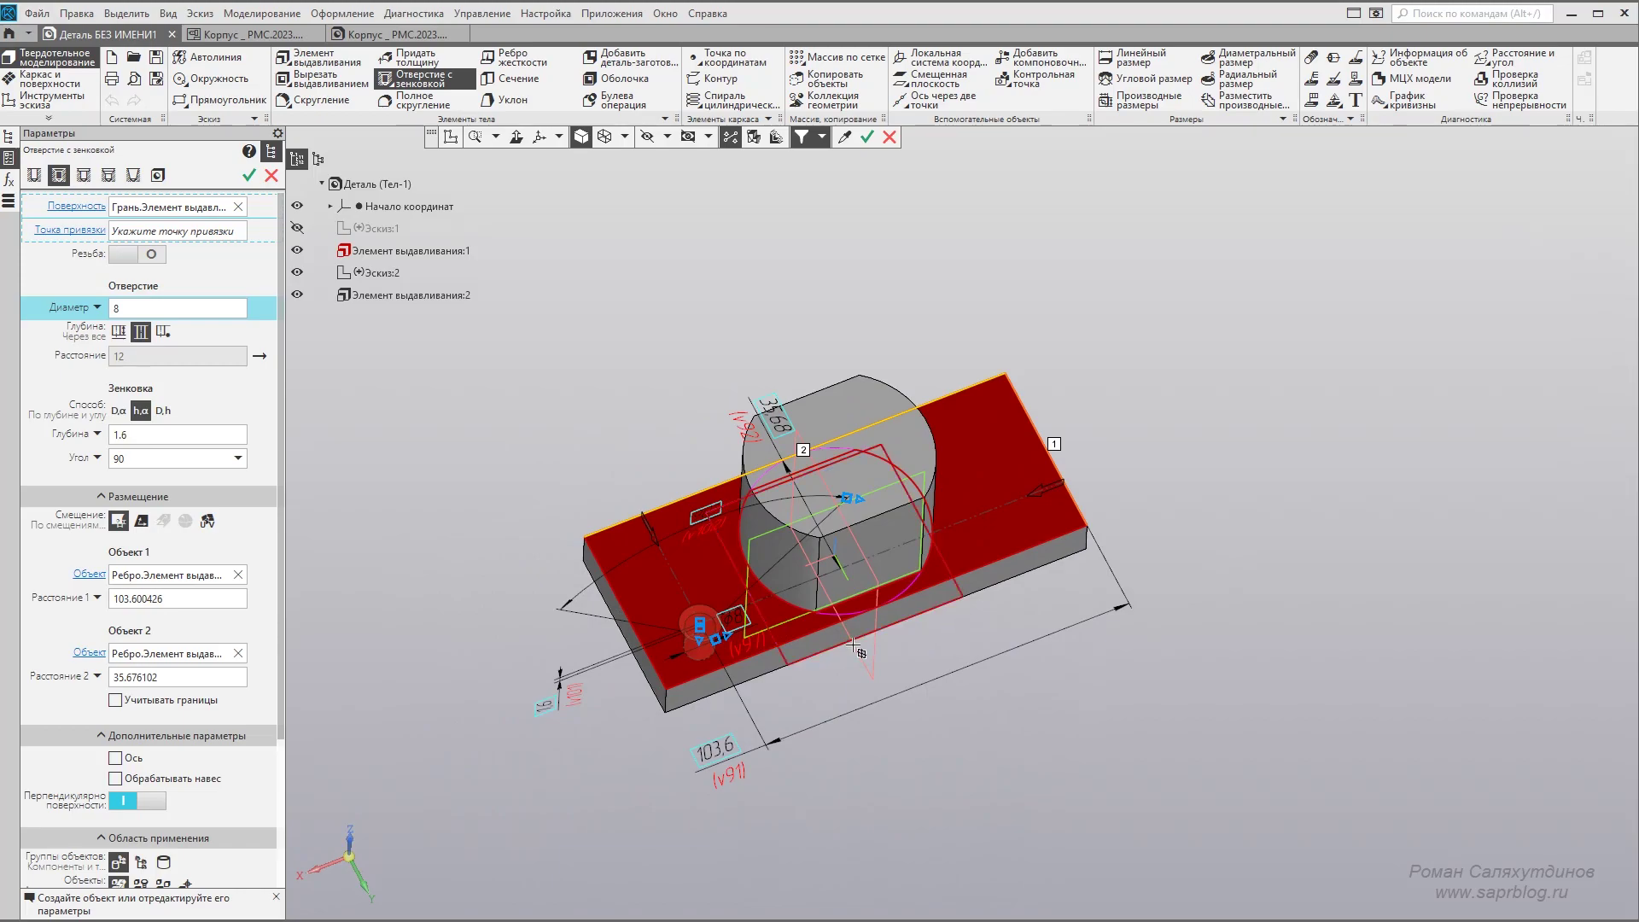
scroll(1058, 408, up, 3)
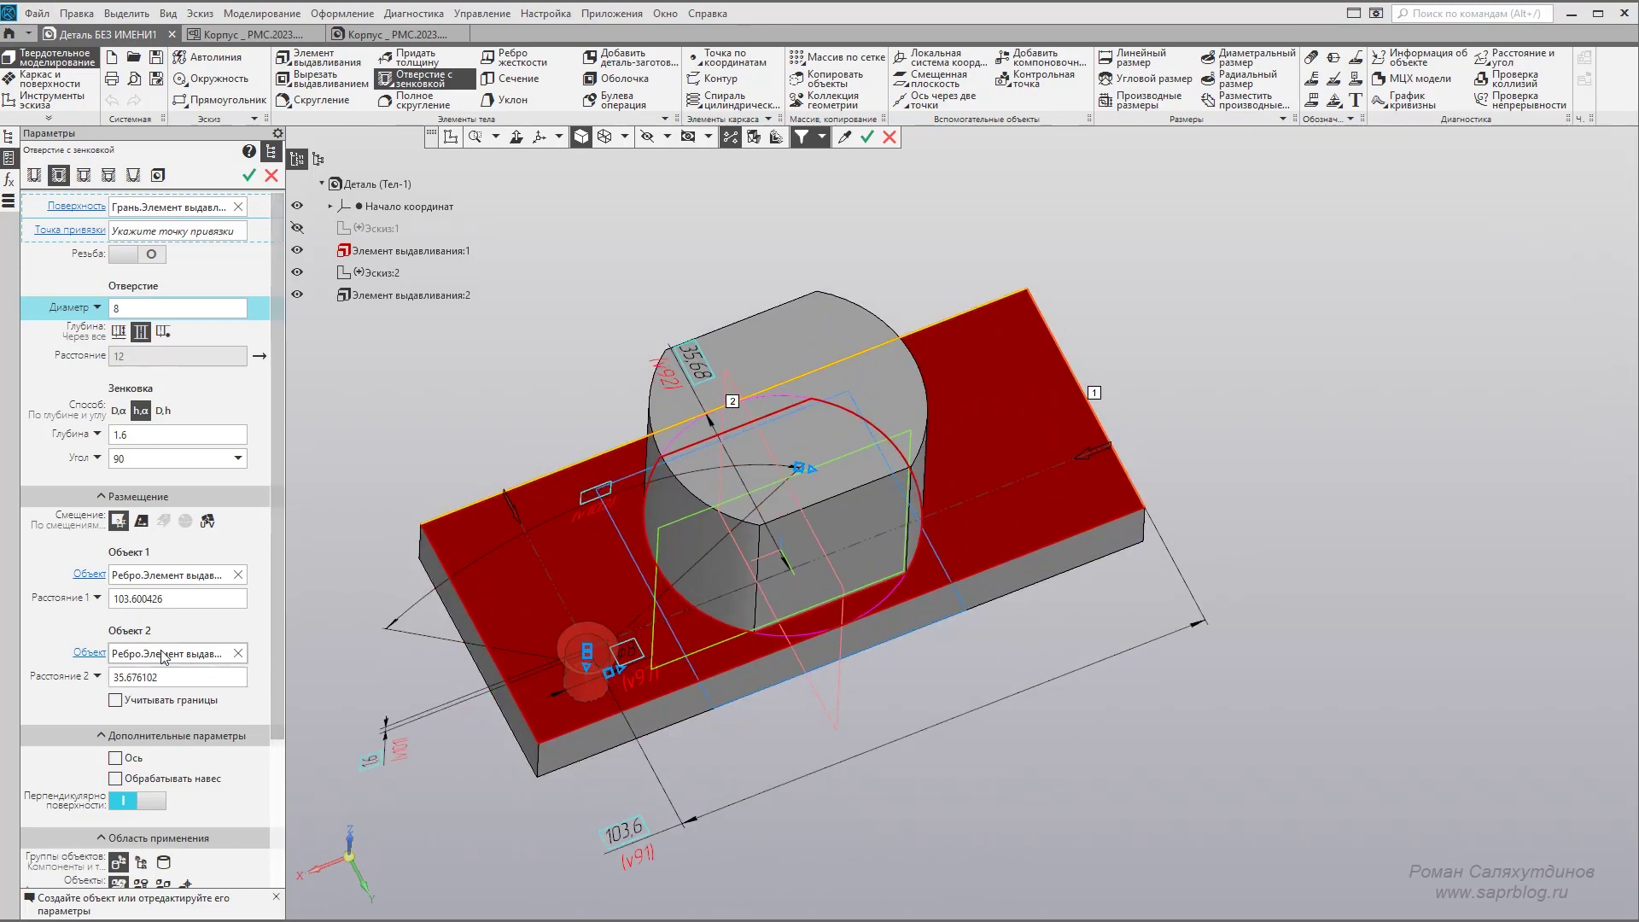
click(135, 577)
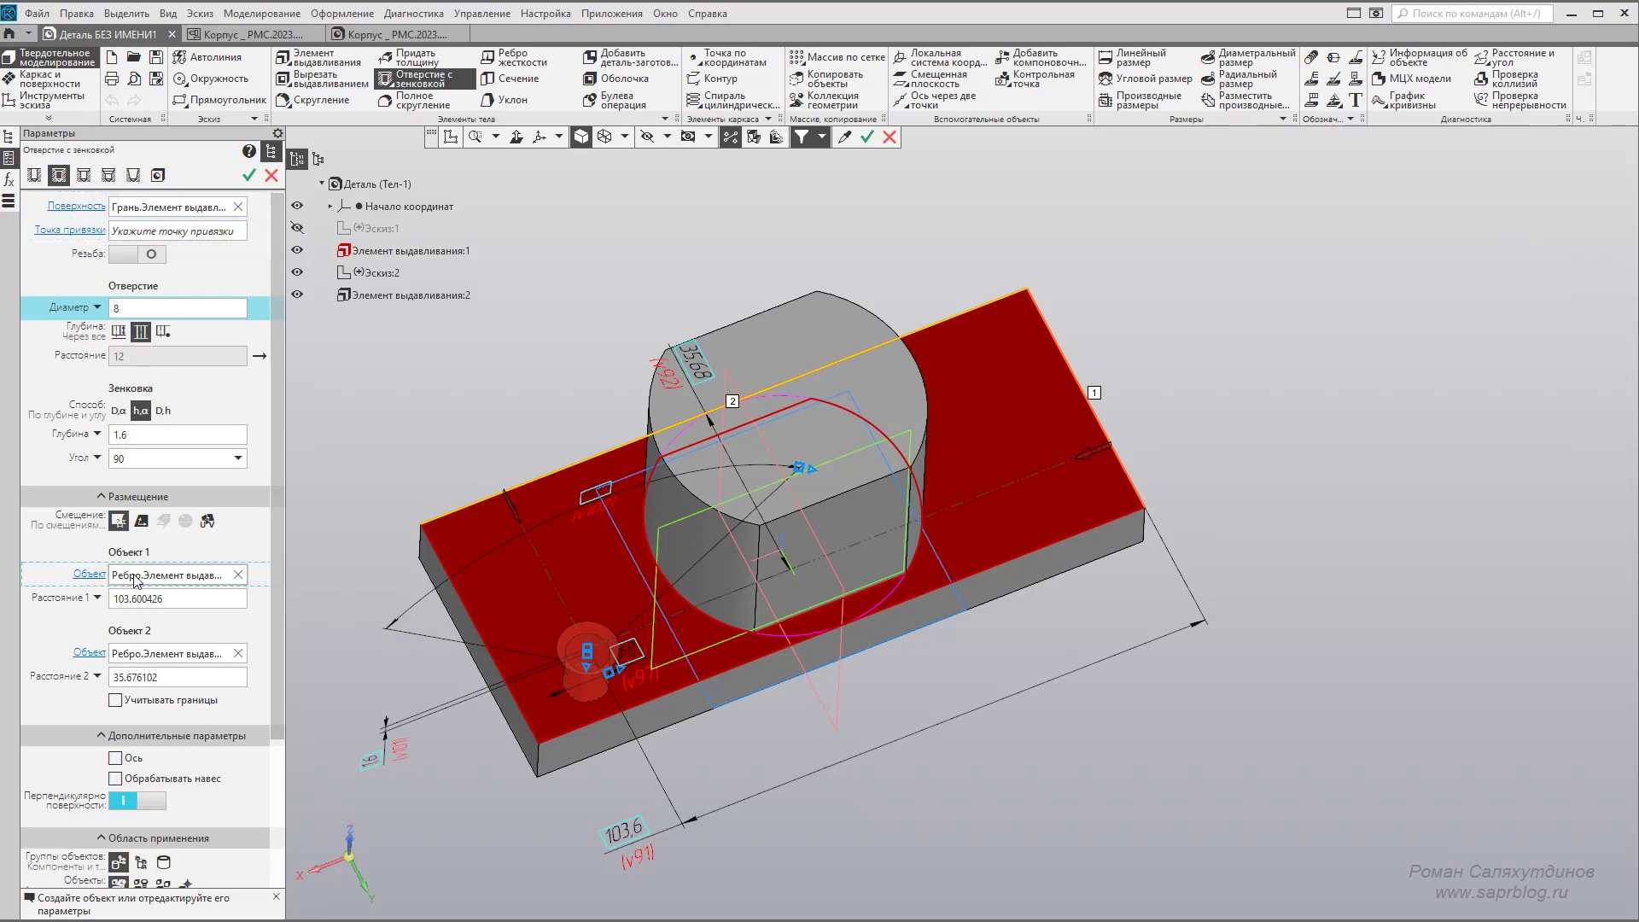
click(478, 627)
click(185, 600)
text(15)
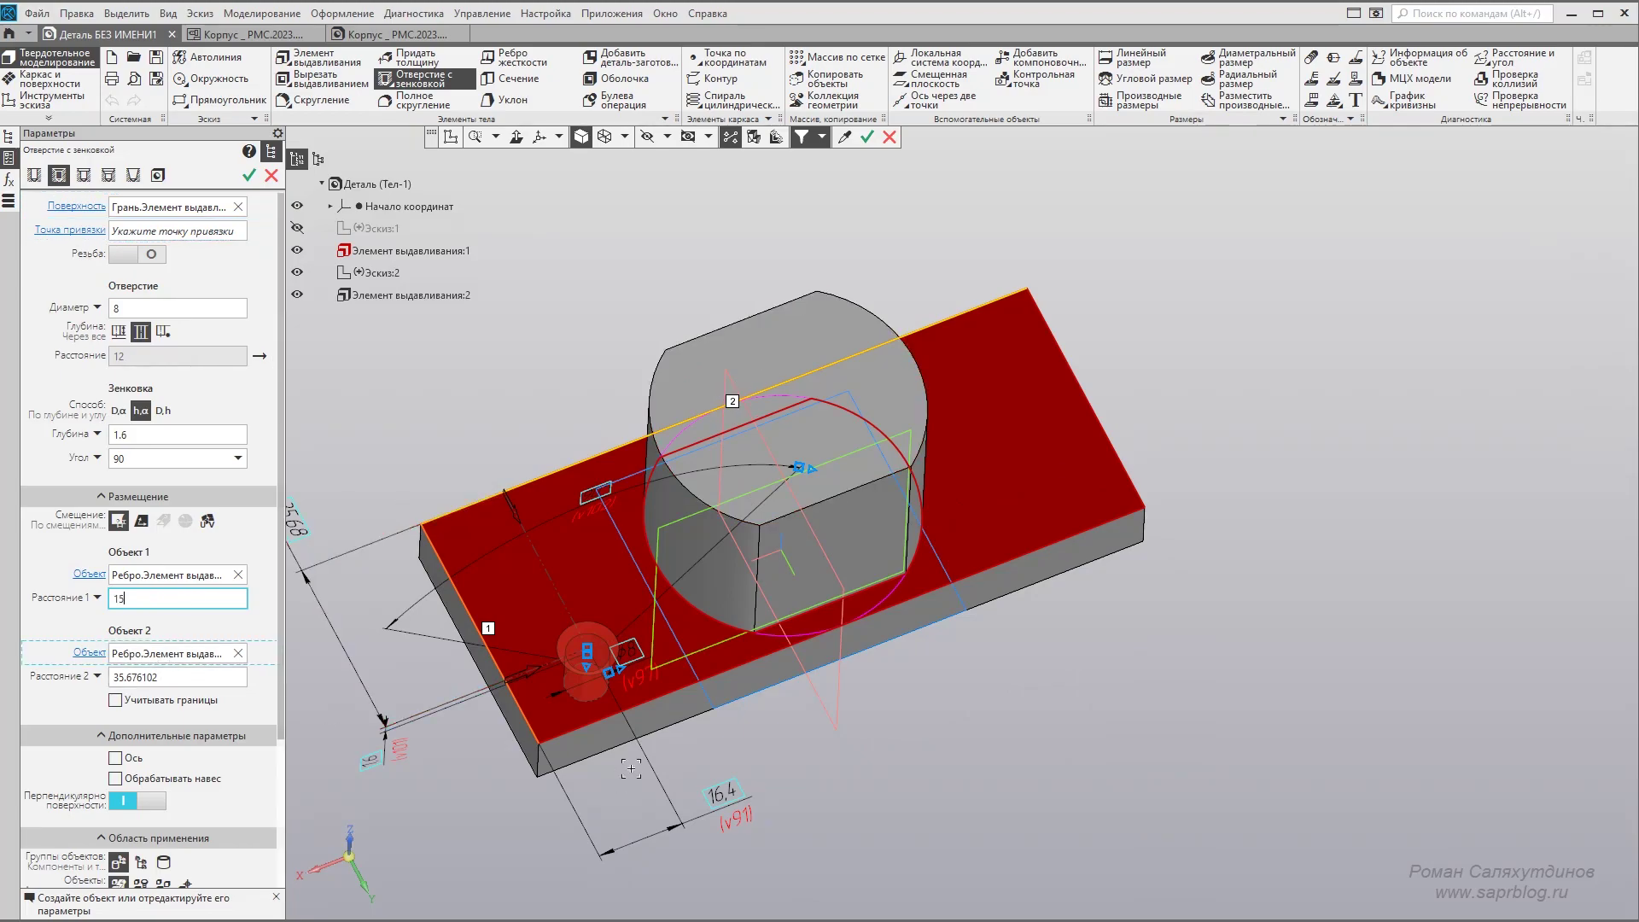
key(Return)
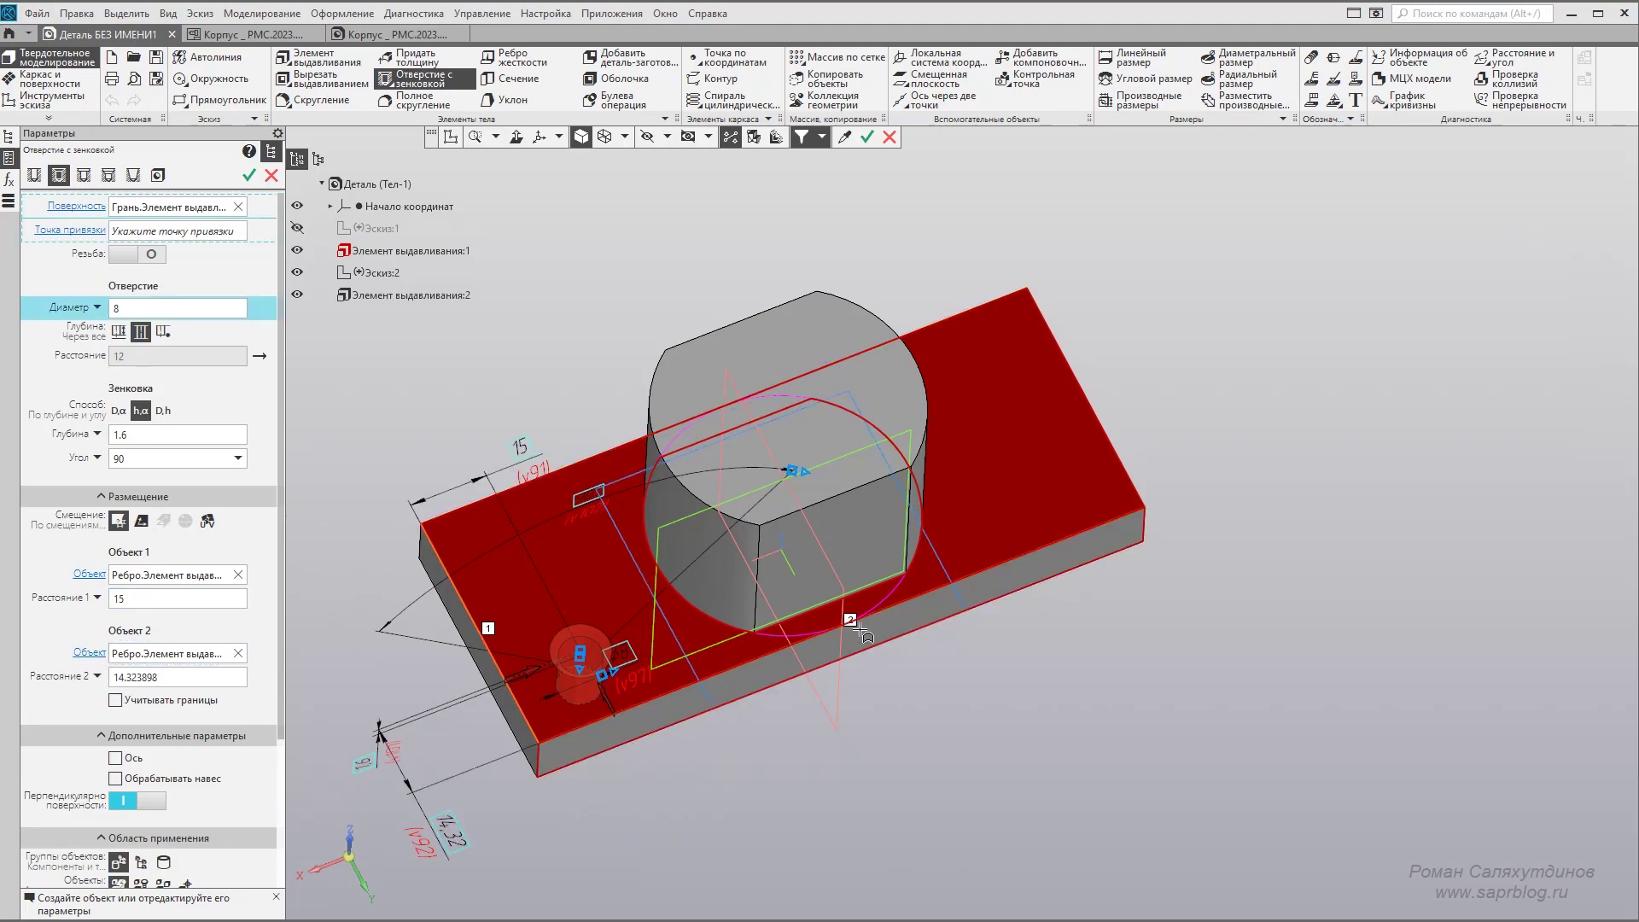
Set the hole 13 from the second edge and create it.
click(171, 676)
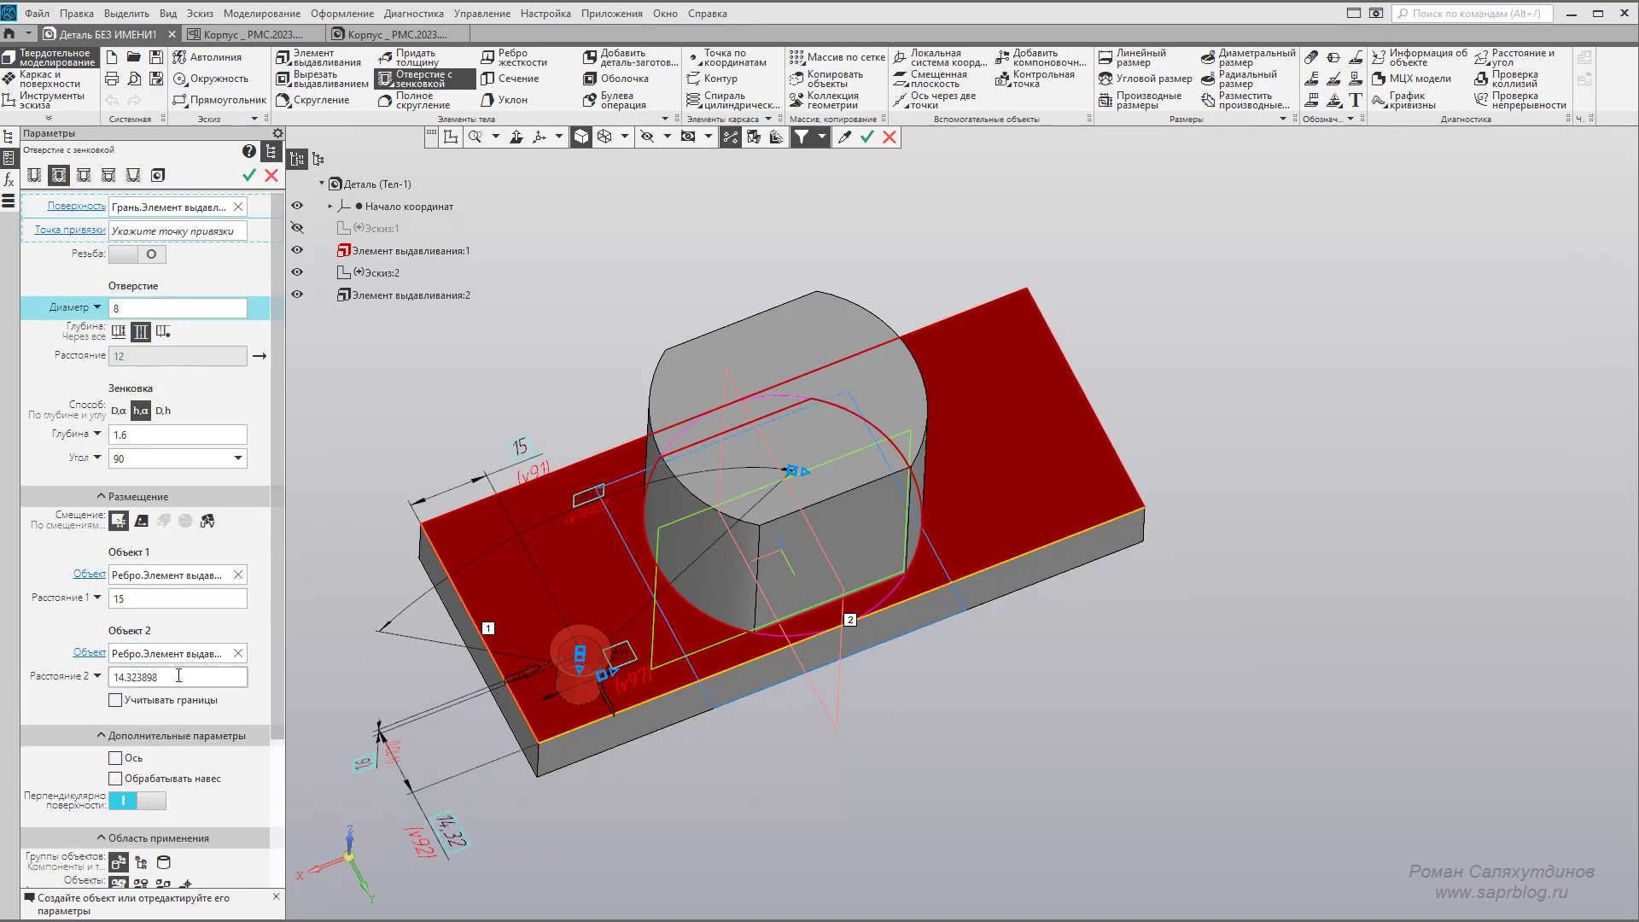
text(13)
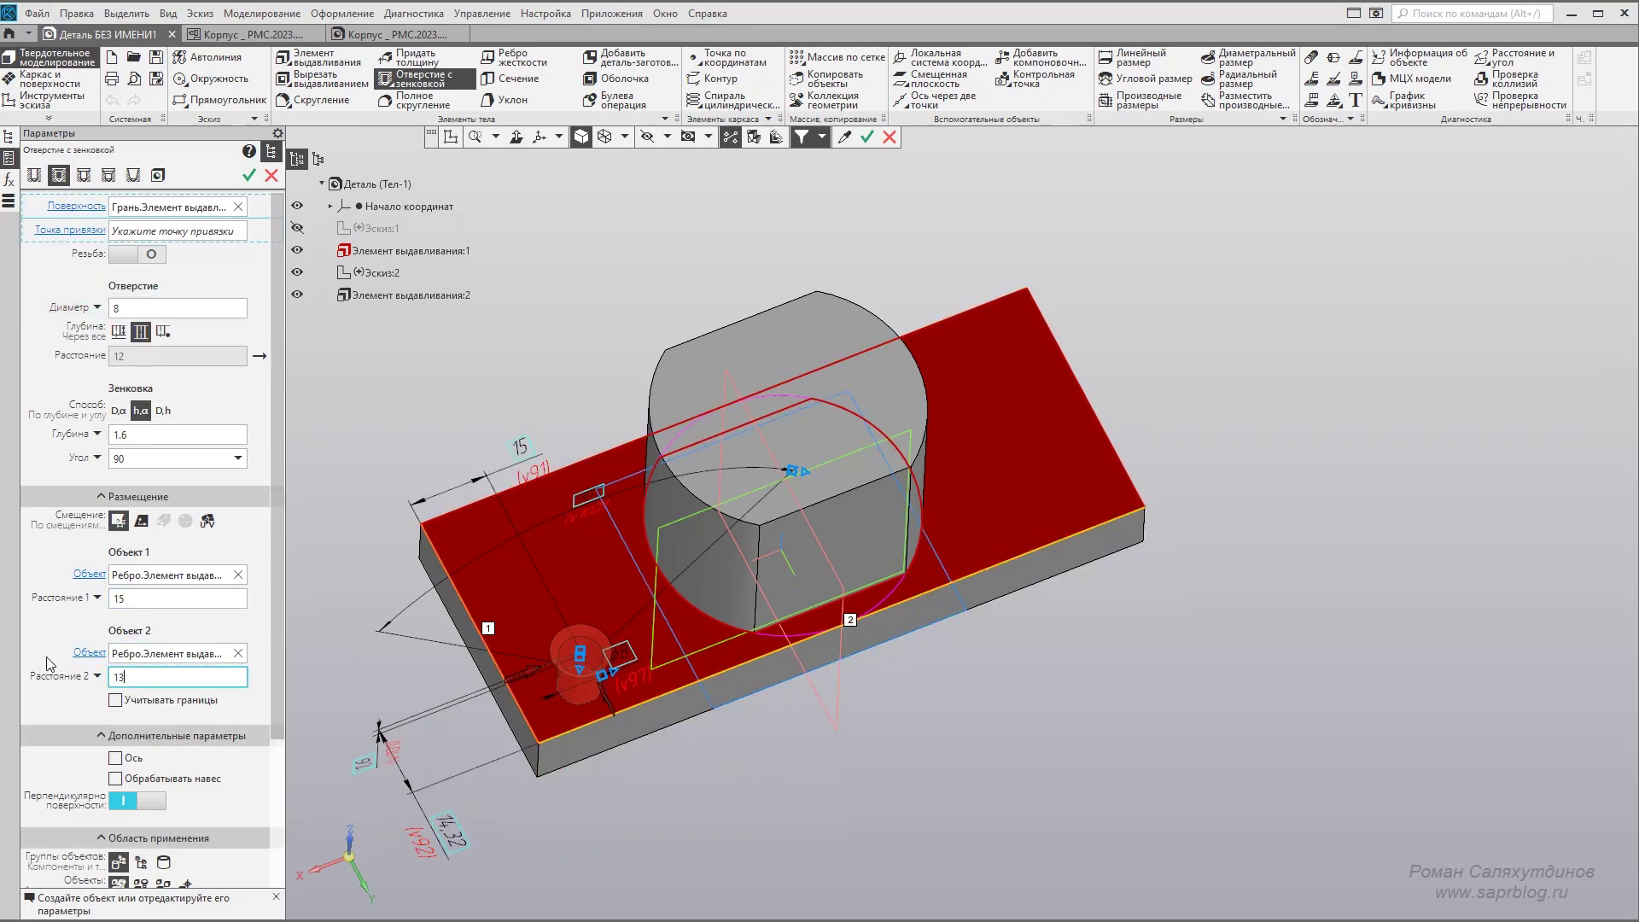
key(Return)
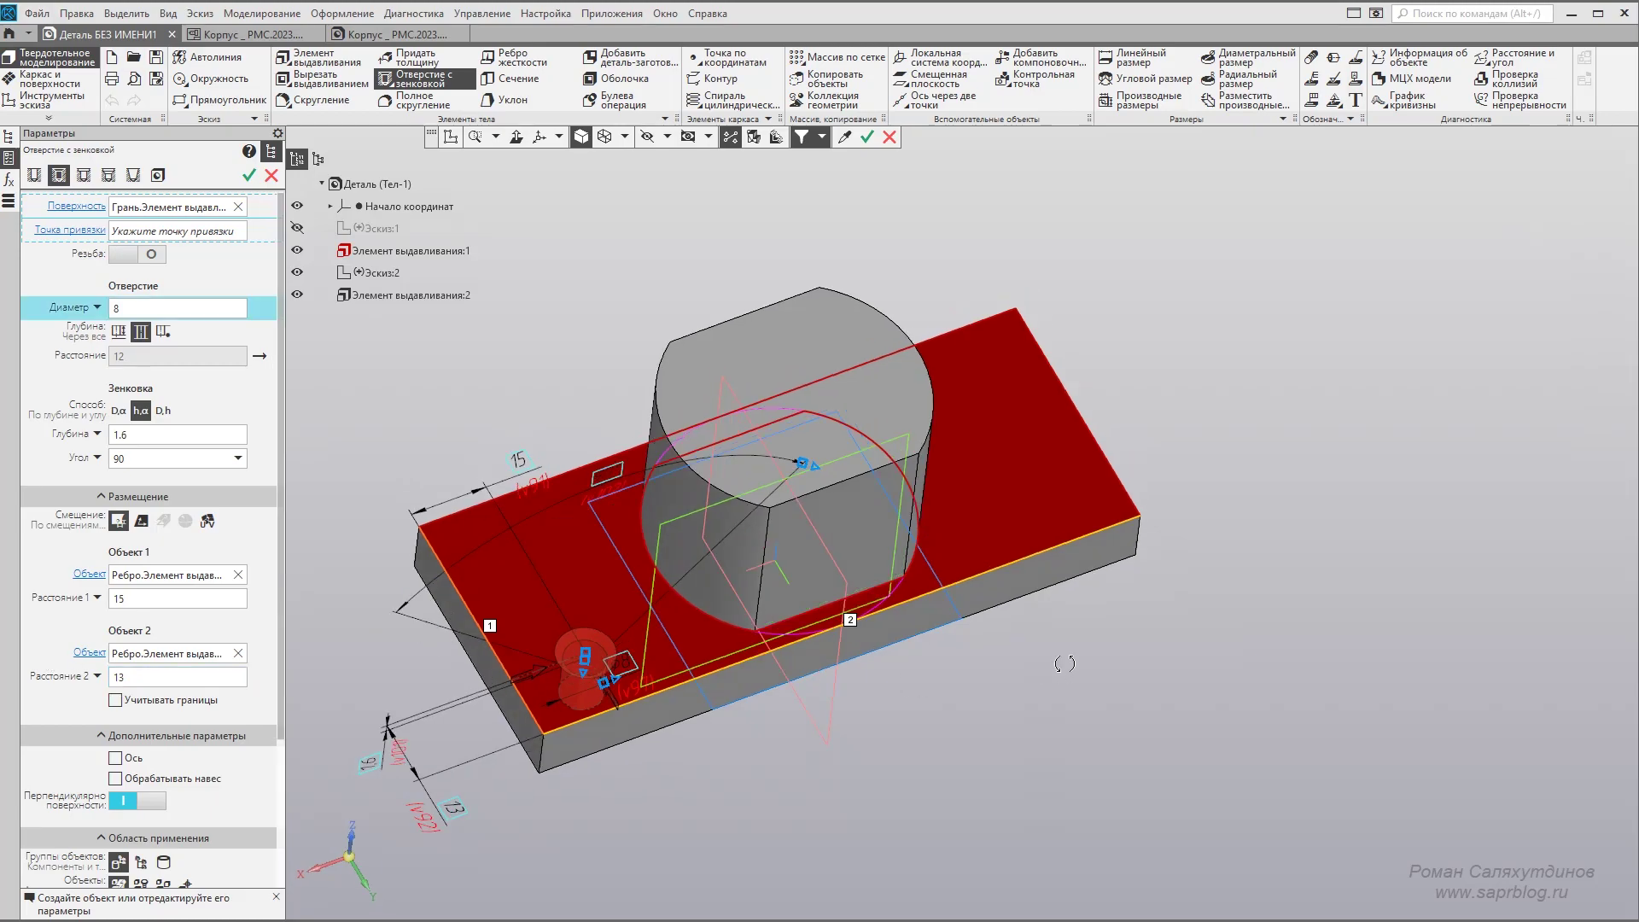
middle_drag(1025, 597, 1074, 659)
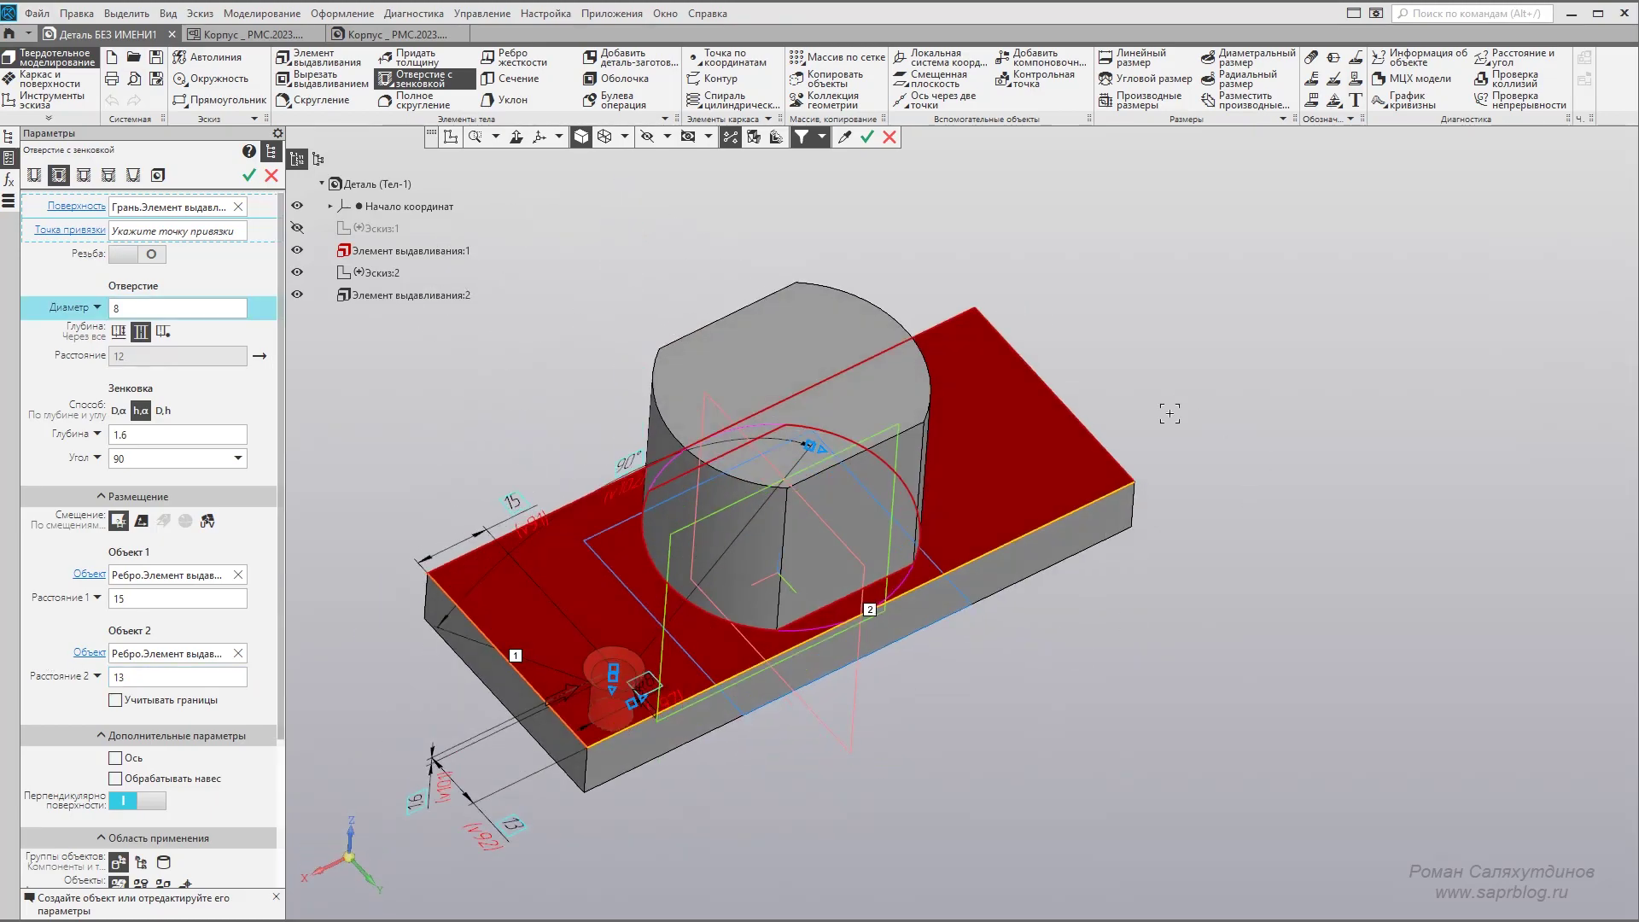
key(ctrl+Return)
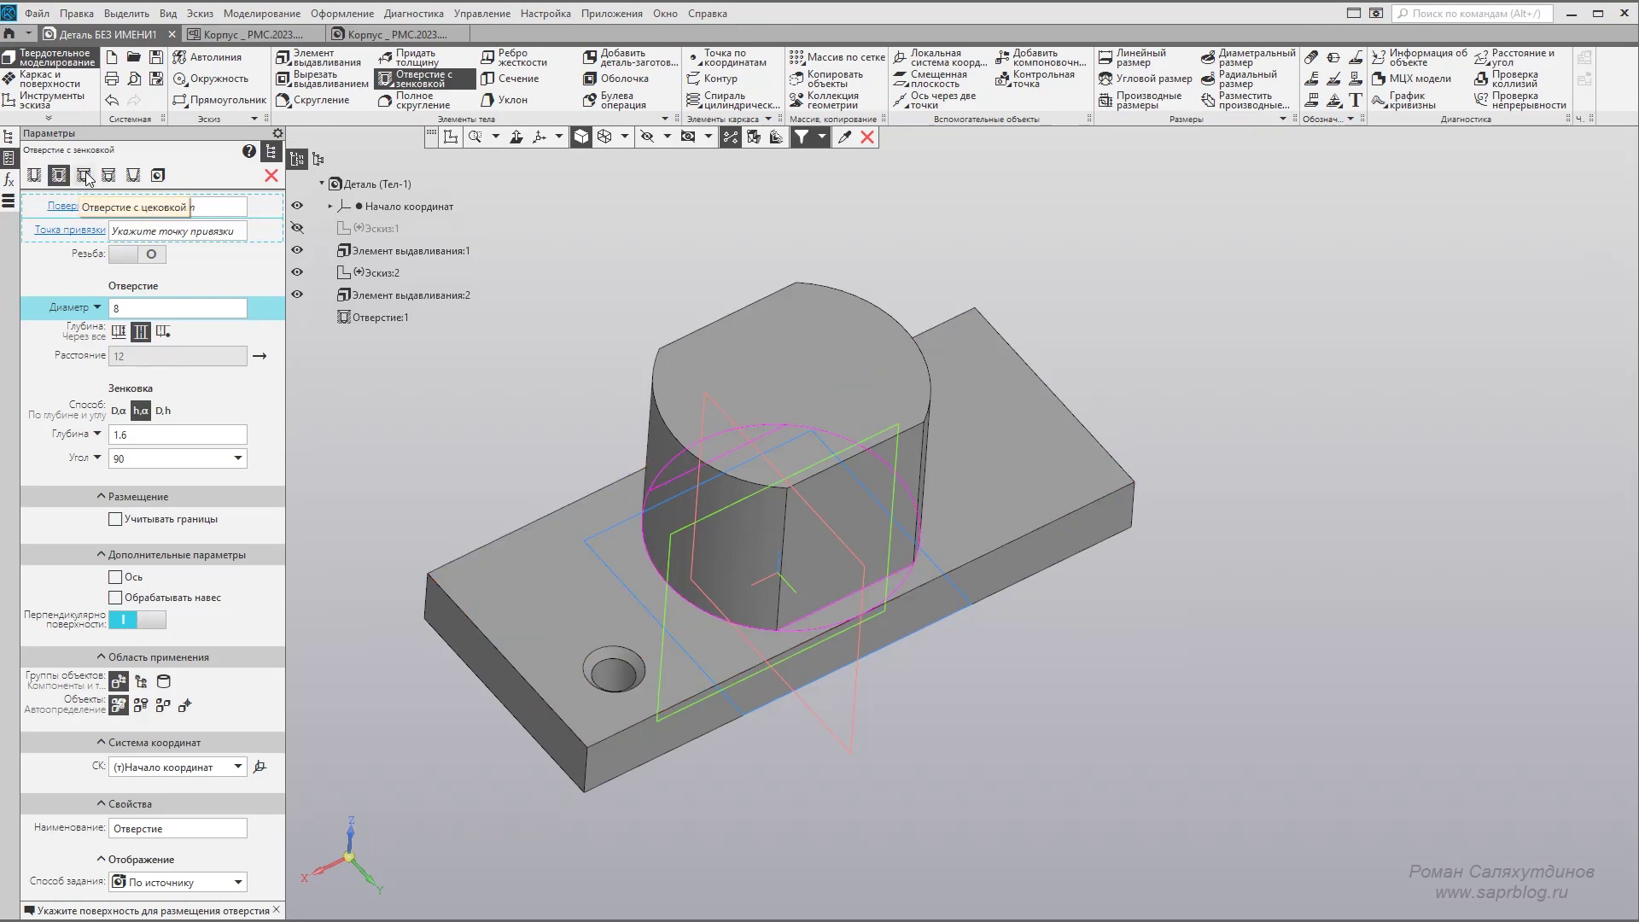
click(83, 176)
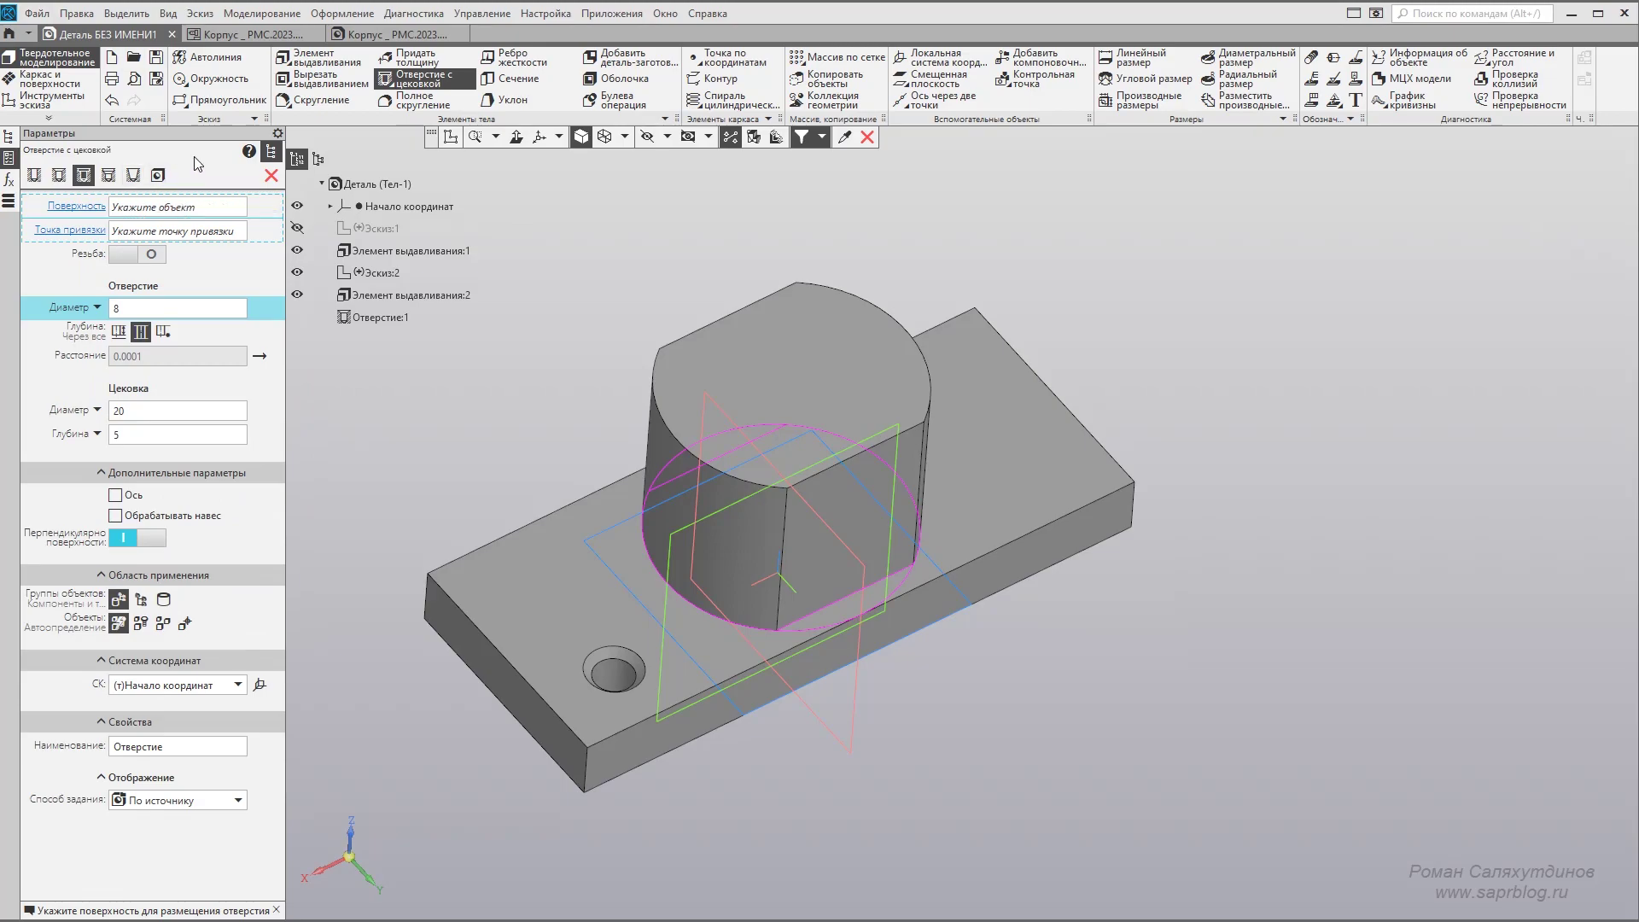
Give a hole on the boss top Ø16 with a Ø30, 20-deep counterbore.
text(16)
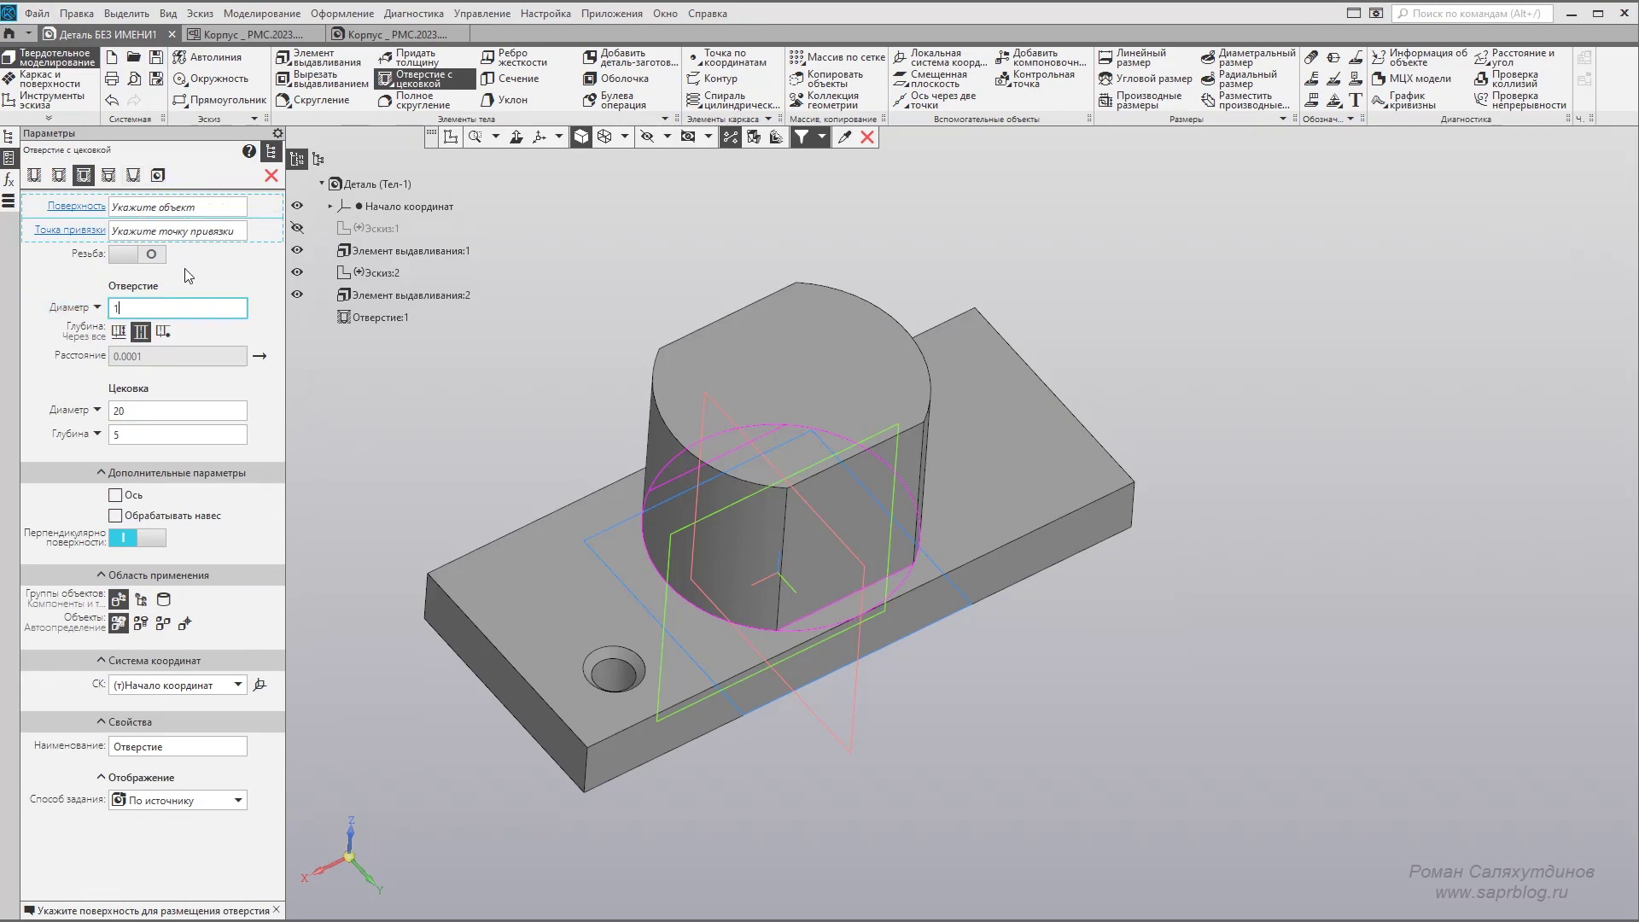
click(781, 373)
middle_drag(781, 373, 420, 387)
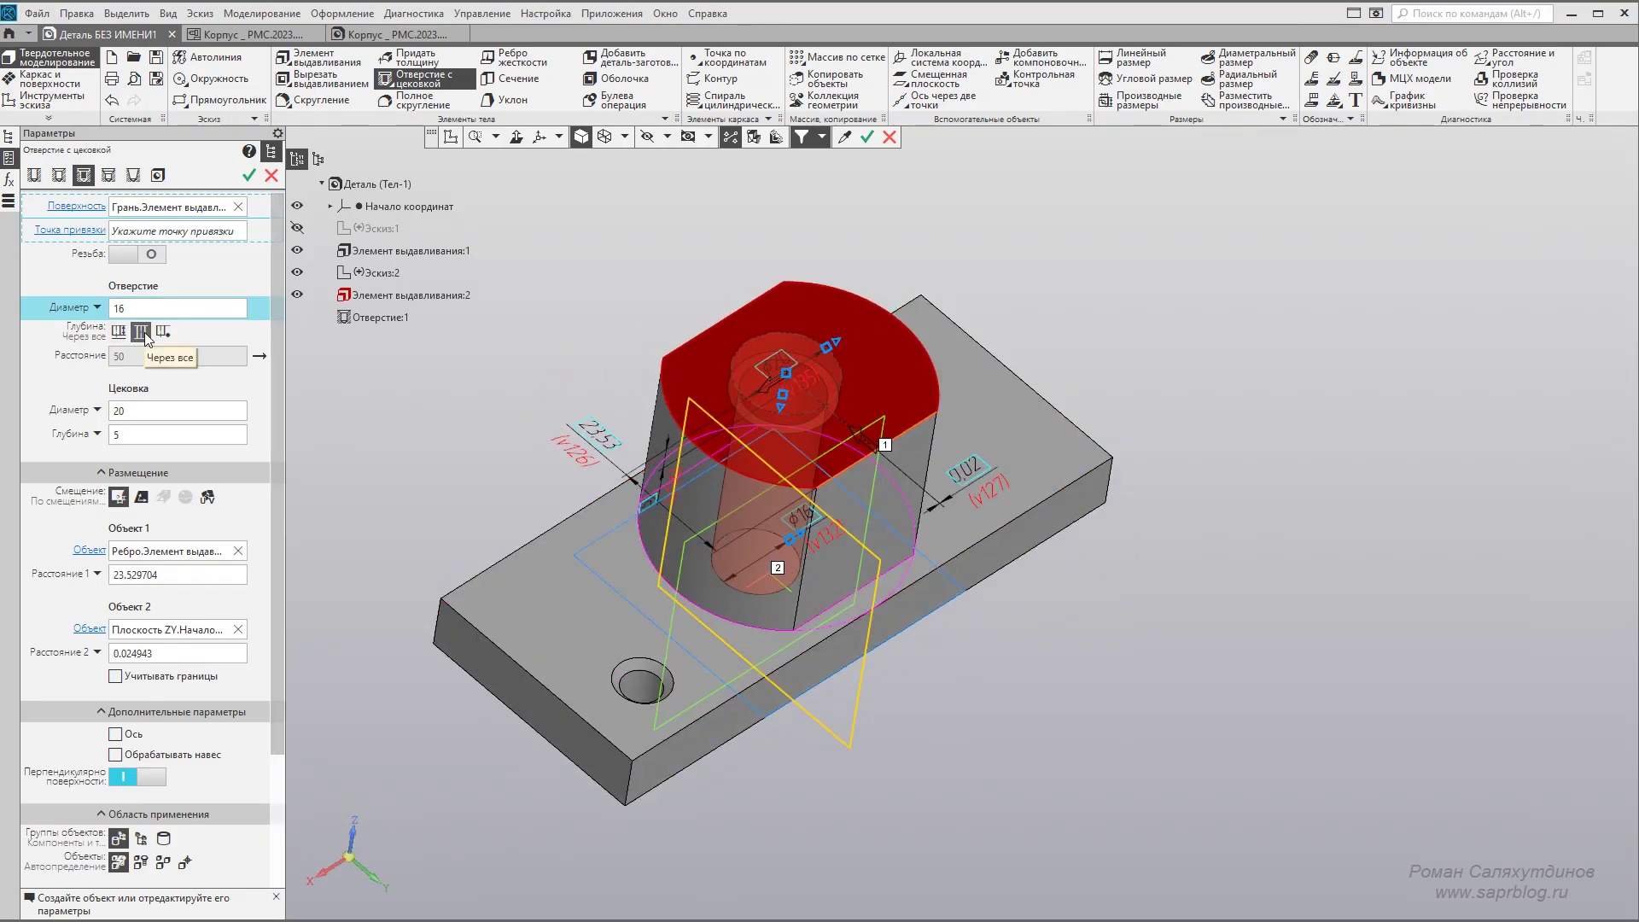
click(137, 411)
text(30)
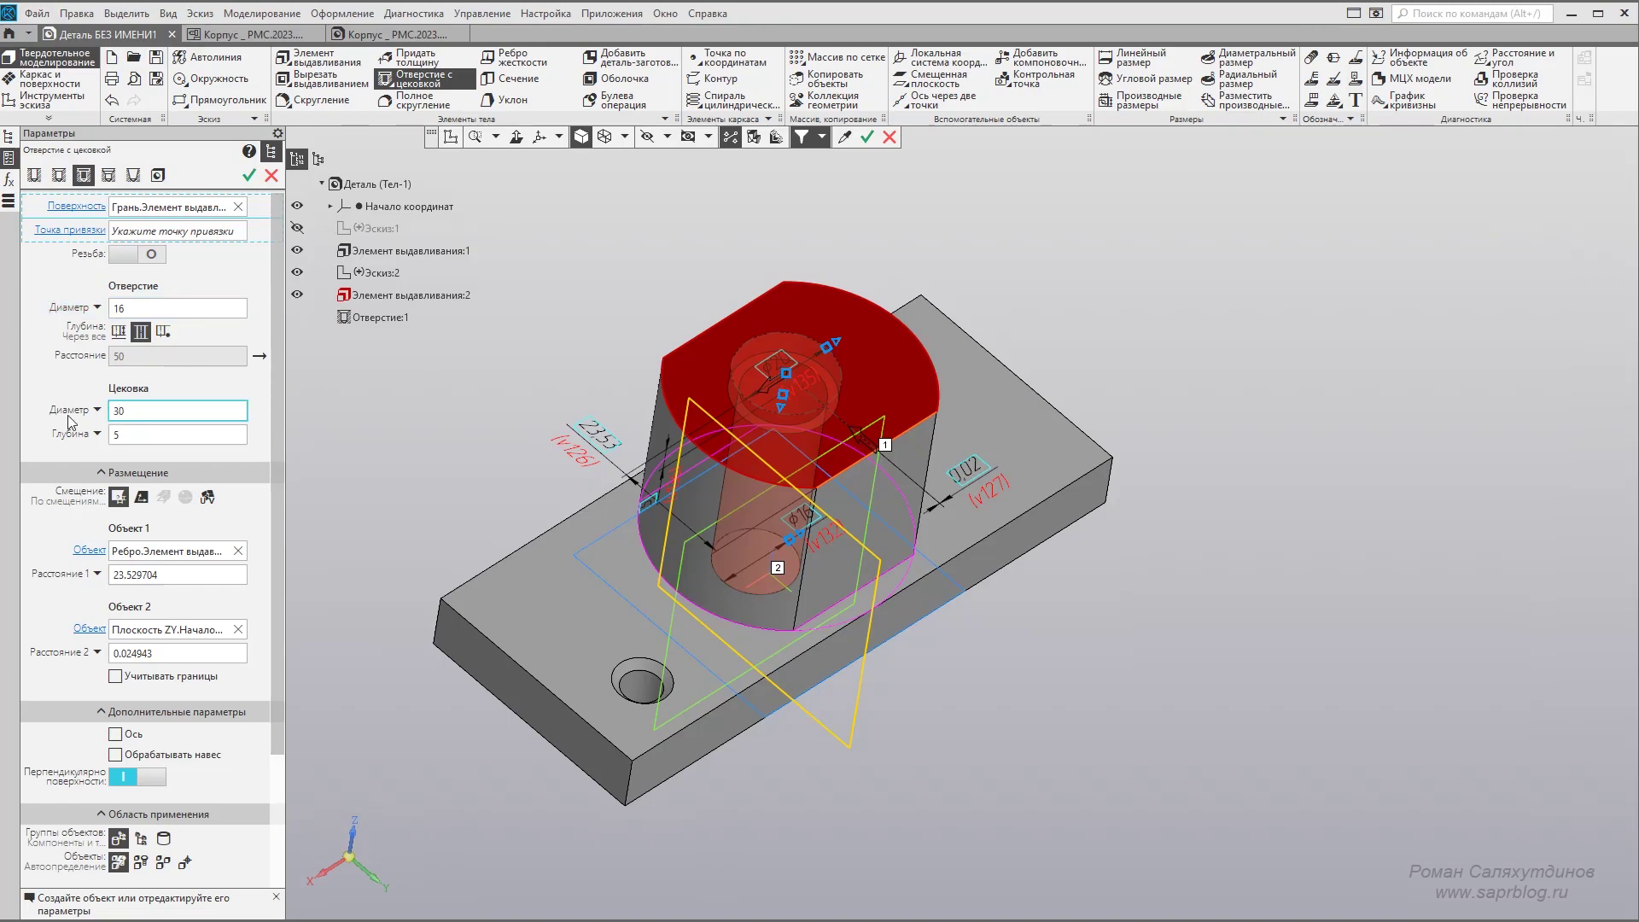
key(Tab)
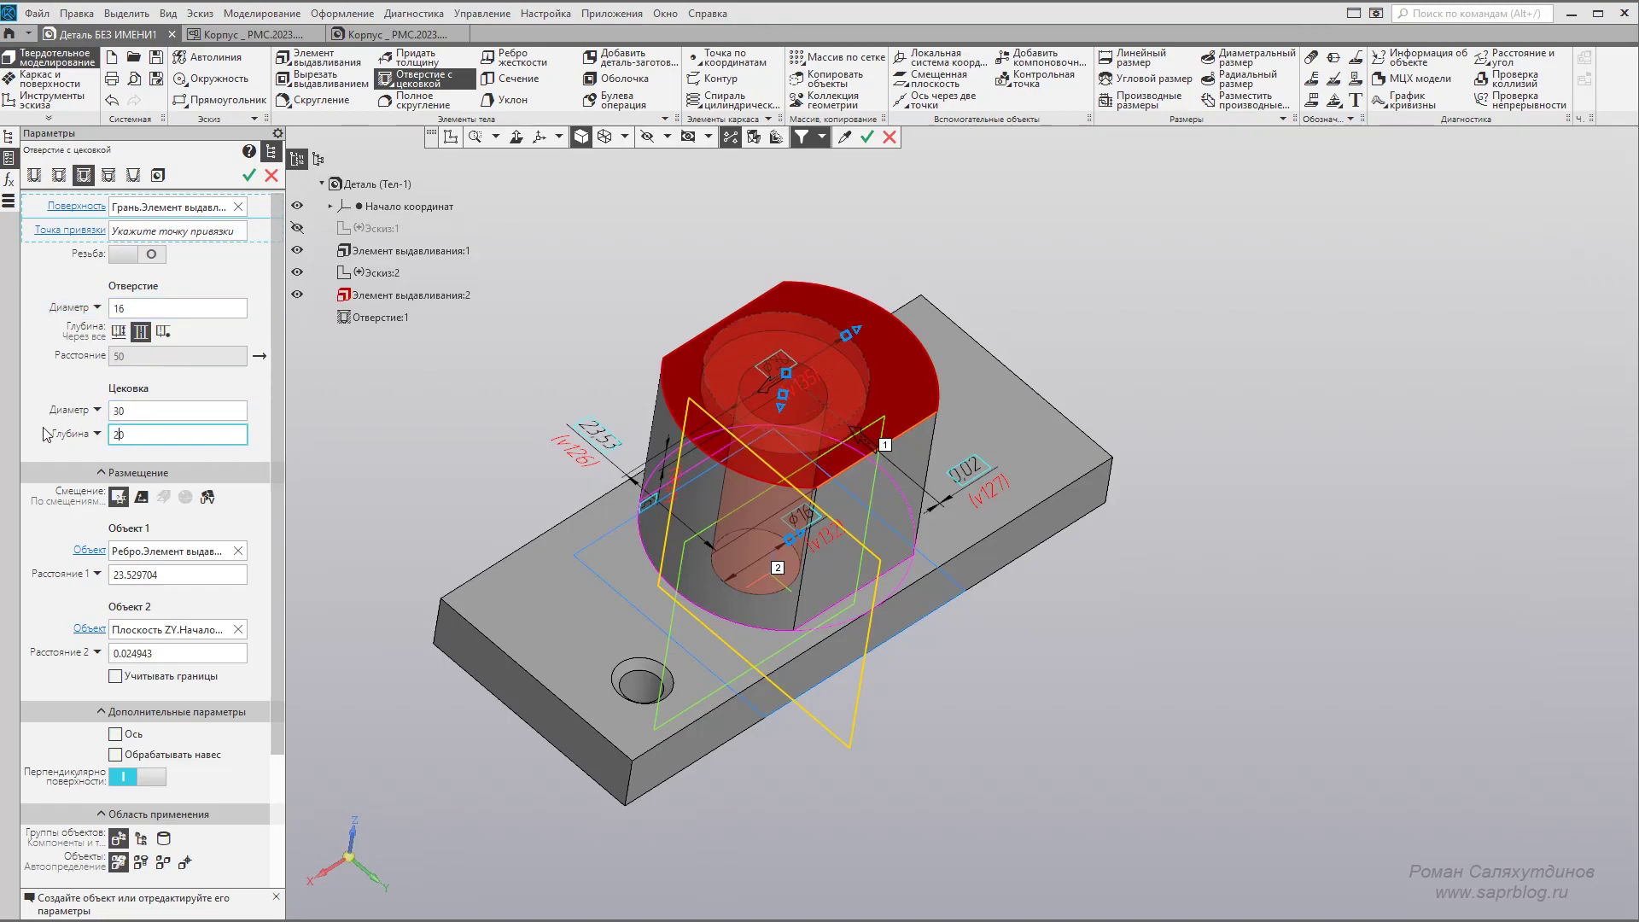
text(0)
key(Return)
mouse_move(1237, 589)
middle_down()
mouse_move(1232, 612)
mouse_move(1221, 602)
middle_up()
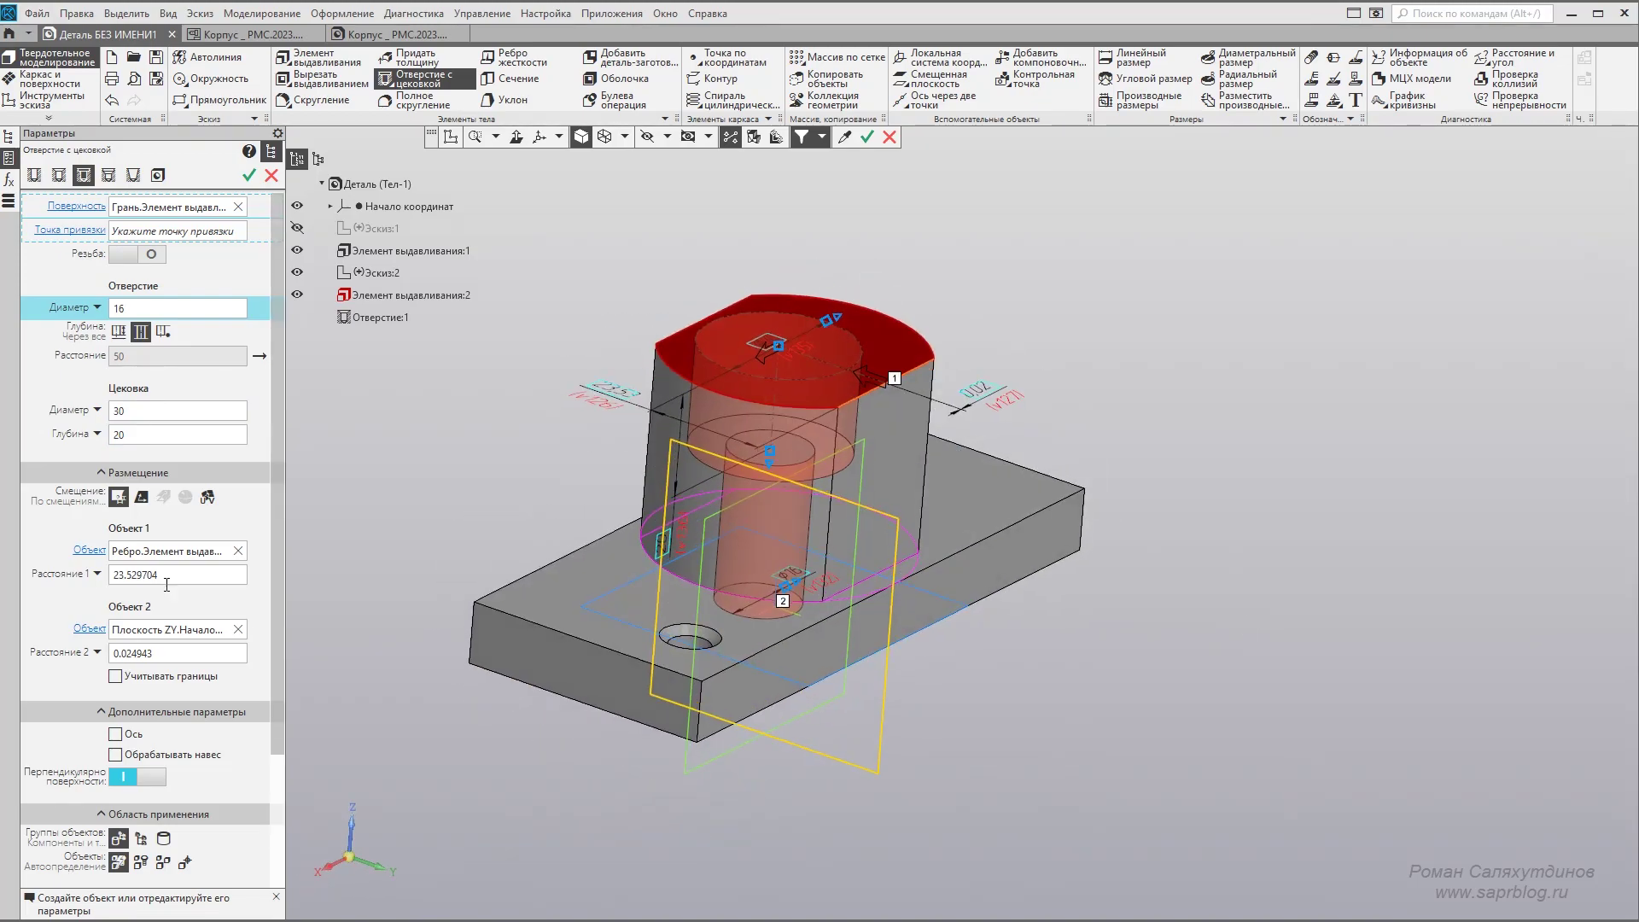
Centre the counterbored hole at X 0, Y 0 and confirm it.
click(147, 502)
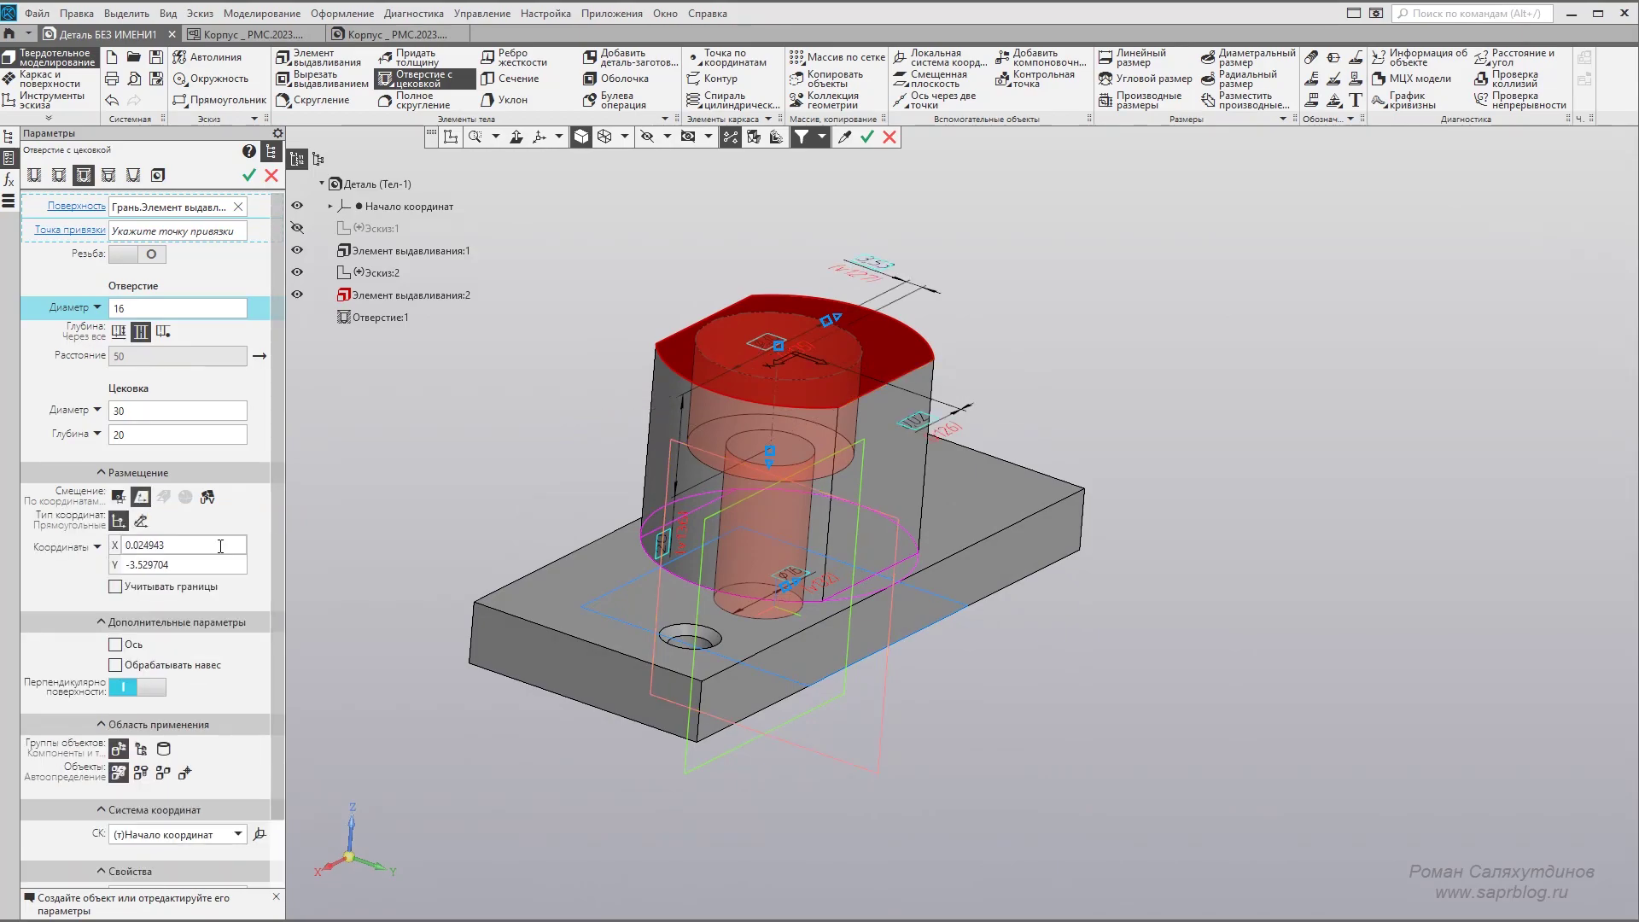
double_click(192, 547)
text(0)
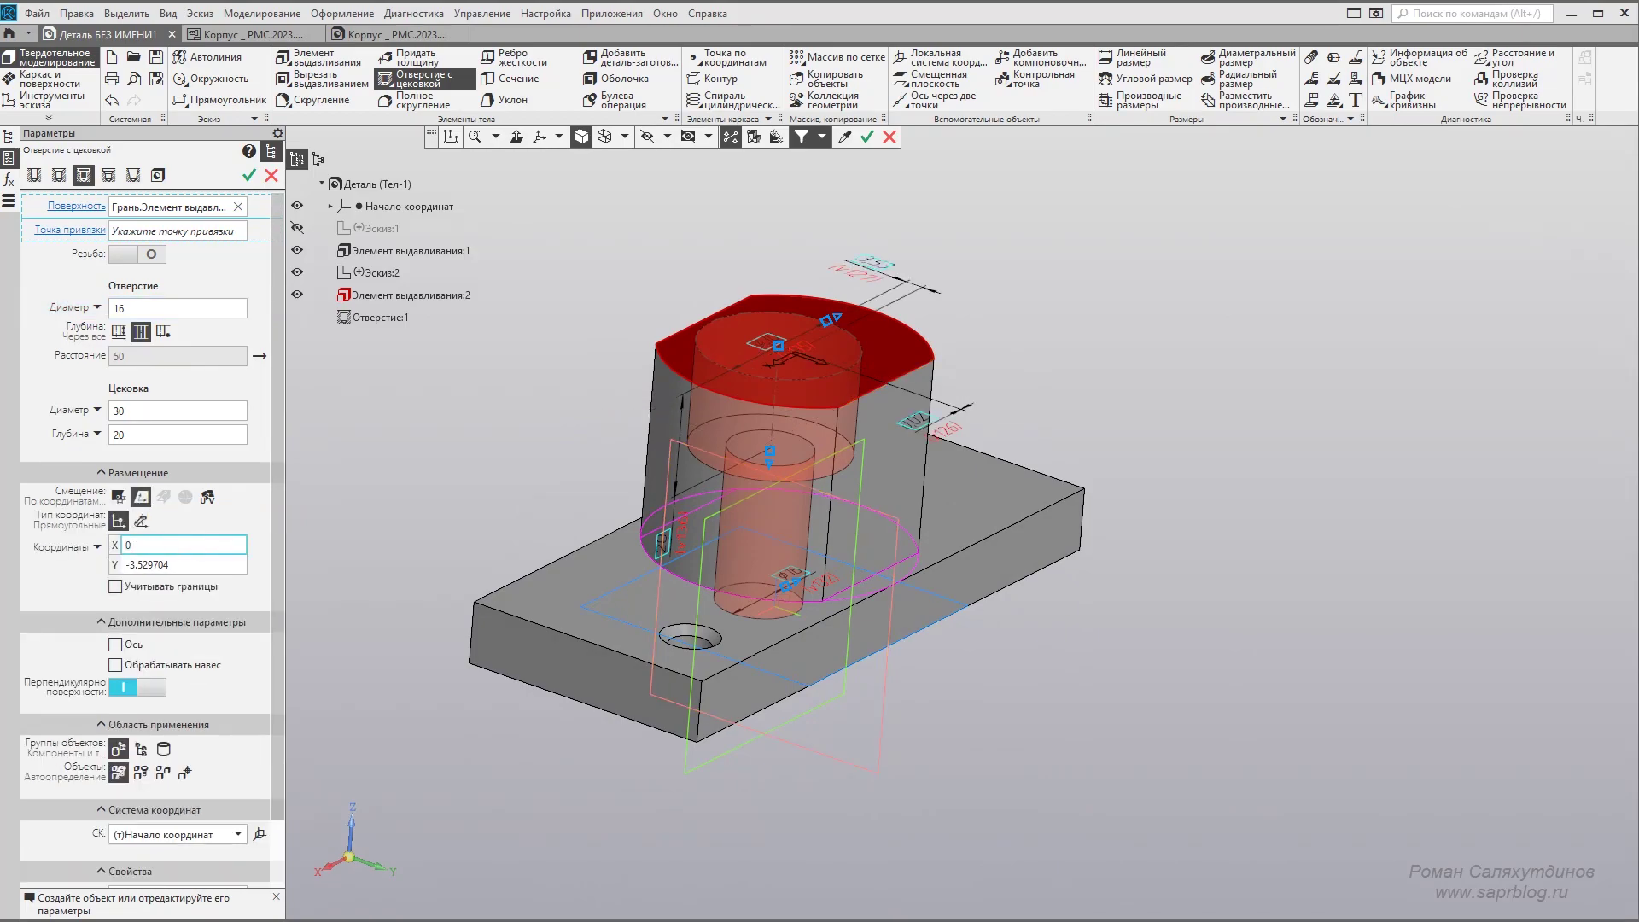
double_click(172, 566)
text(0)
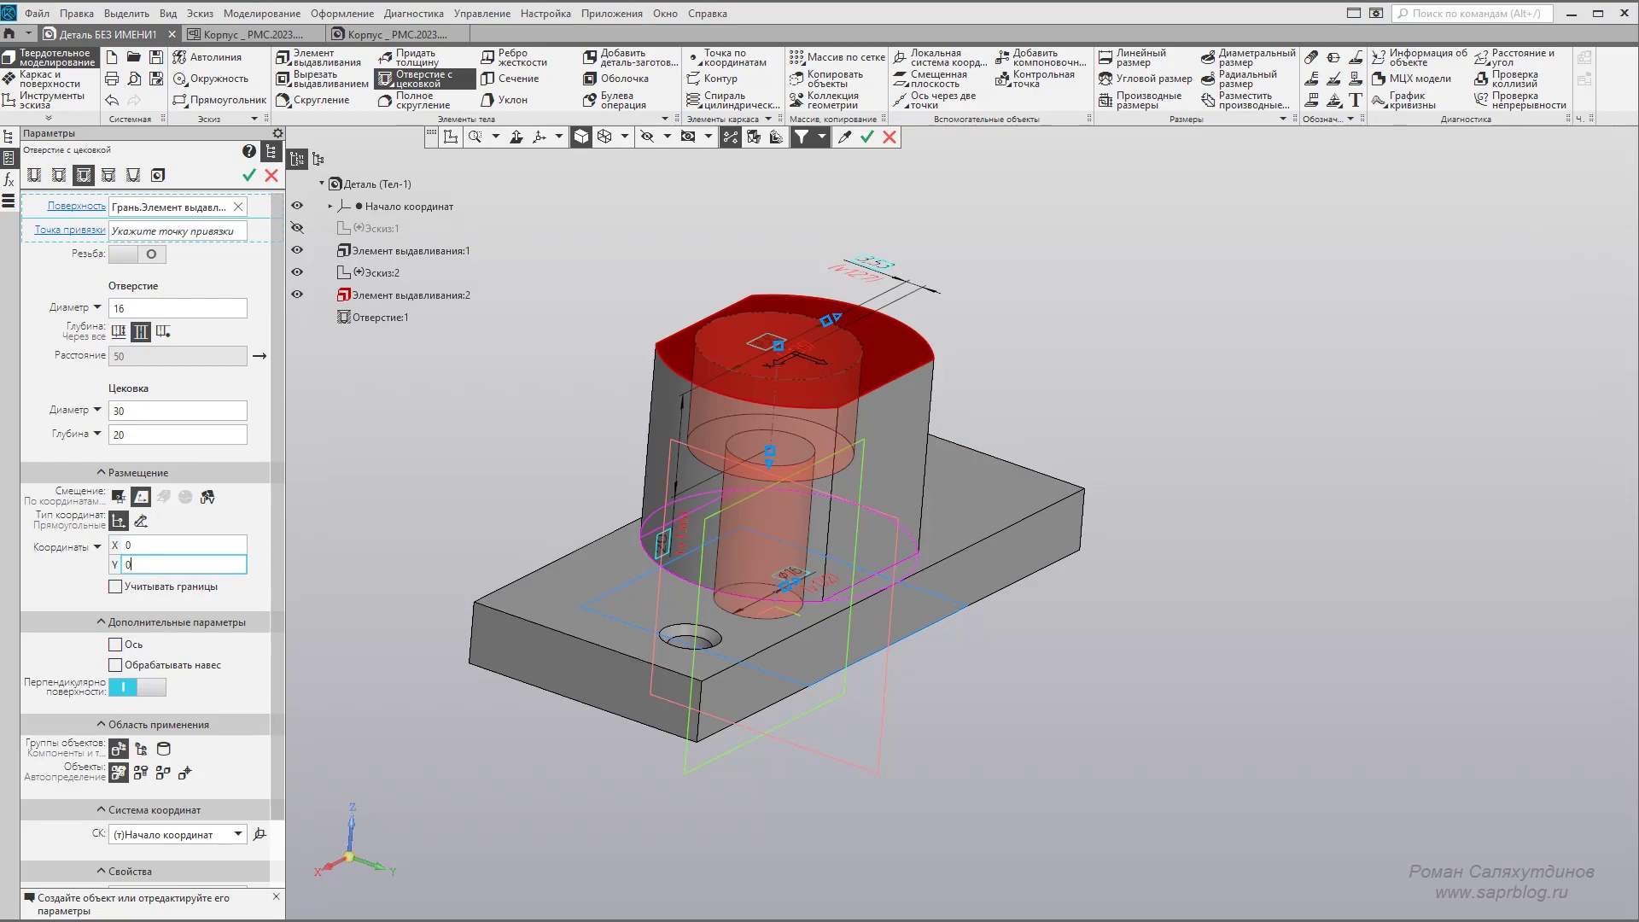
key(Return)
mouse_move(979, 574)
middle_down()
mouse_move(1208, 544)
mouse_move(1326, 614)
mouse_move(1354, 566)
mouse_move(1227, 602)
middle_up()
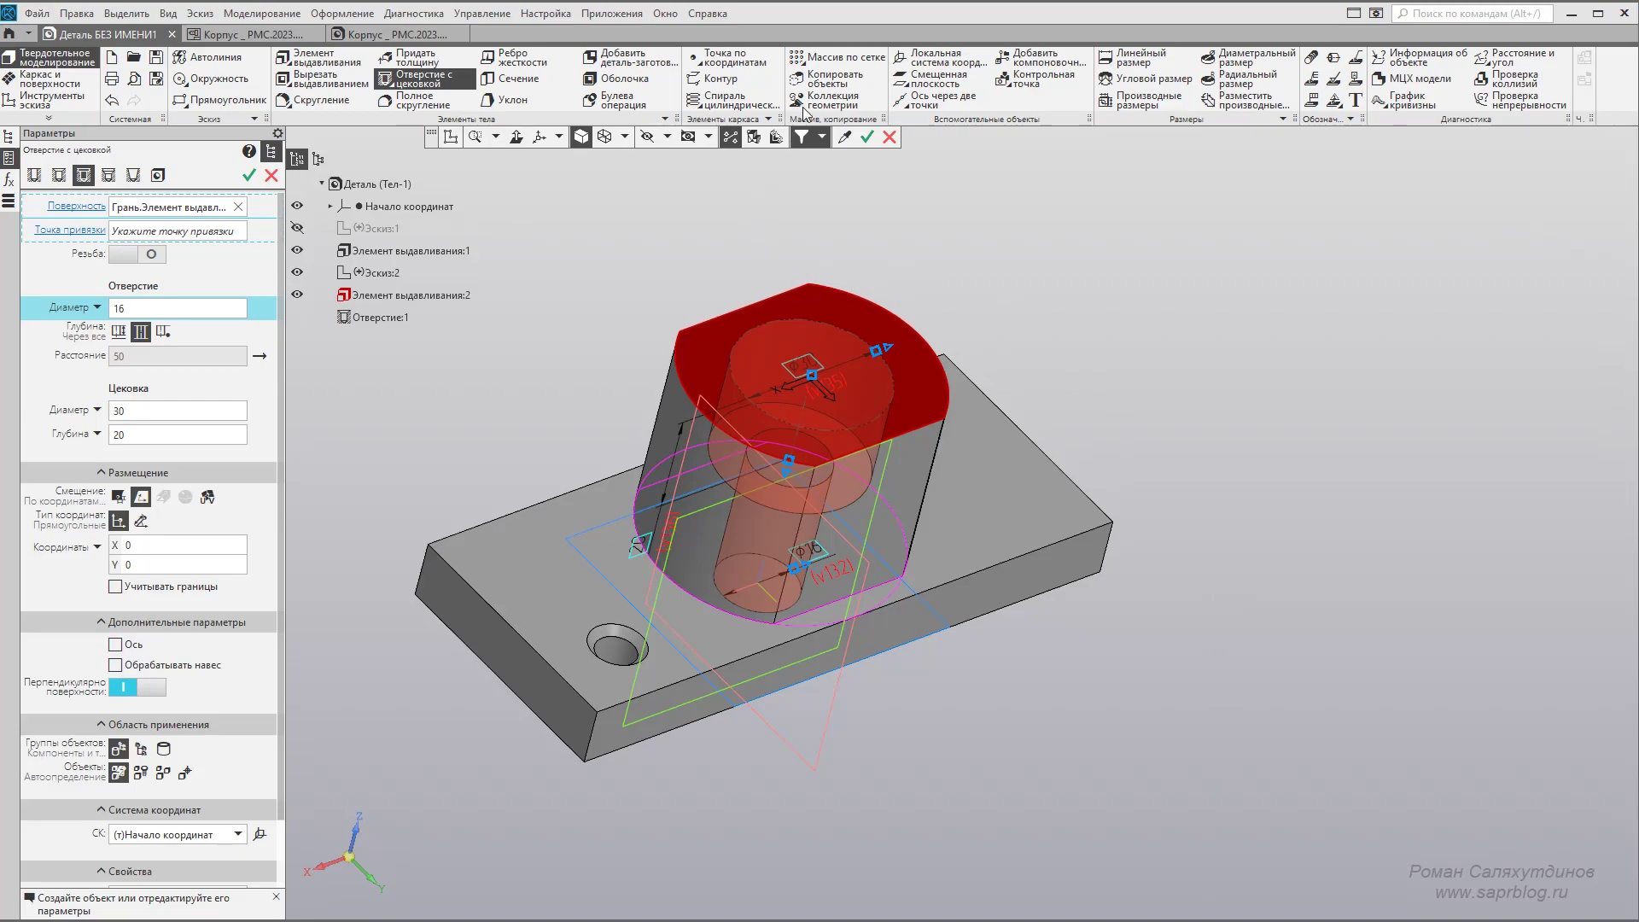
click(832, 57)
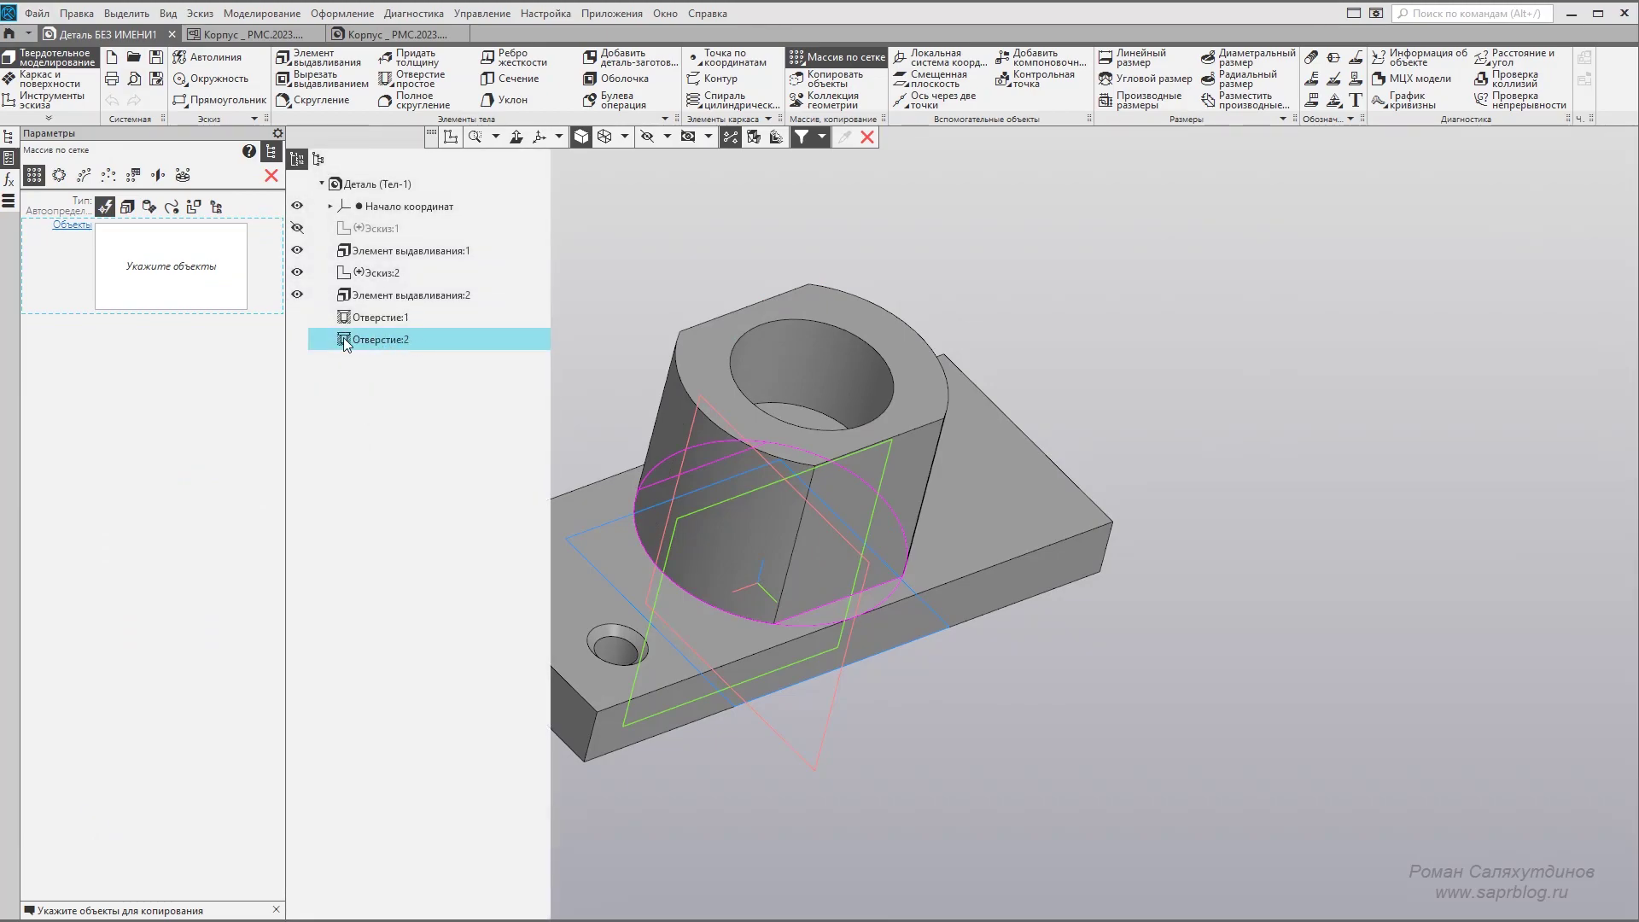
Choose the countersunk hole Отверстие:1 as the feature for the grid pattern.
mouse_move(1024, 478)
middle_down()
mouse_move(1247, 510)
mouse_move(1544, 461)
mouse_move(1598, 428)
mouse_move(1181, 355)
mouse_move(1098, 378)
mouse_move(1181, 406)
mouse_move(1181, 476)
mouse_move(1254, 486)
mouse_move(1195, 465)
middle_up()
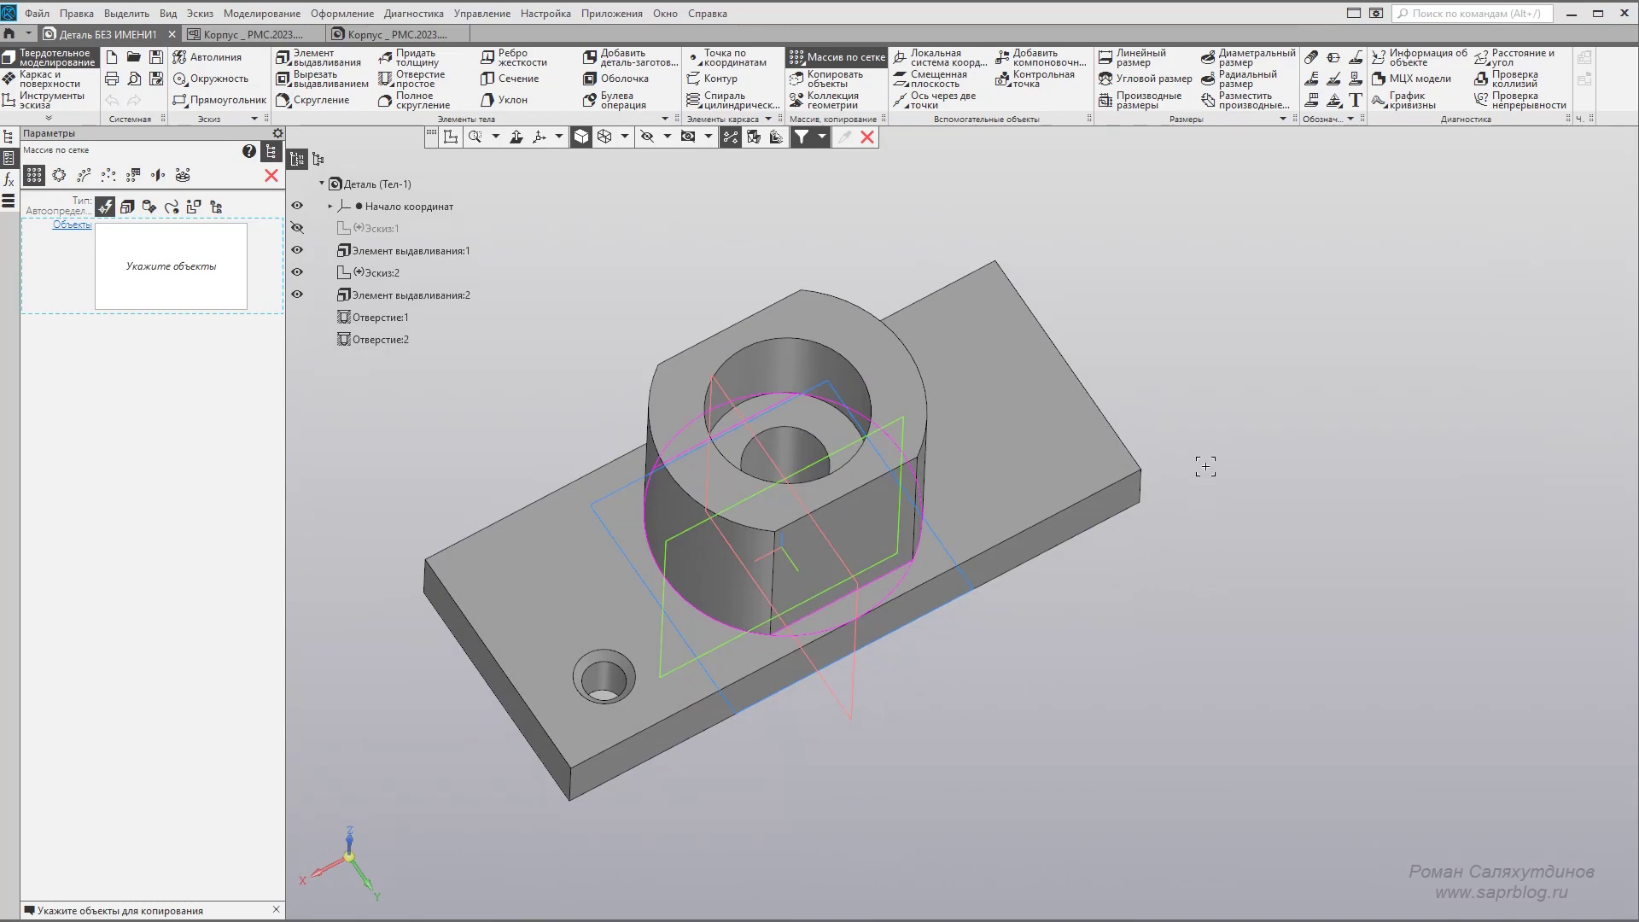
click(381, 317)
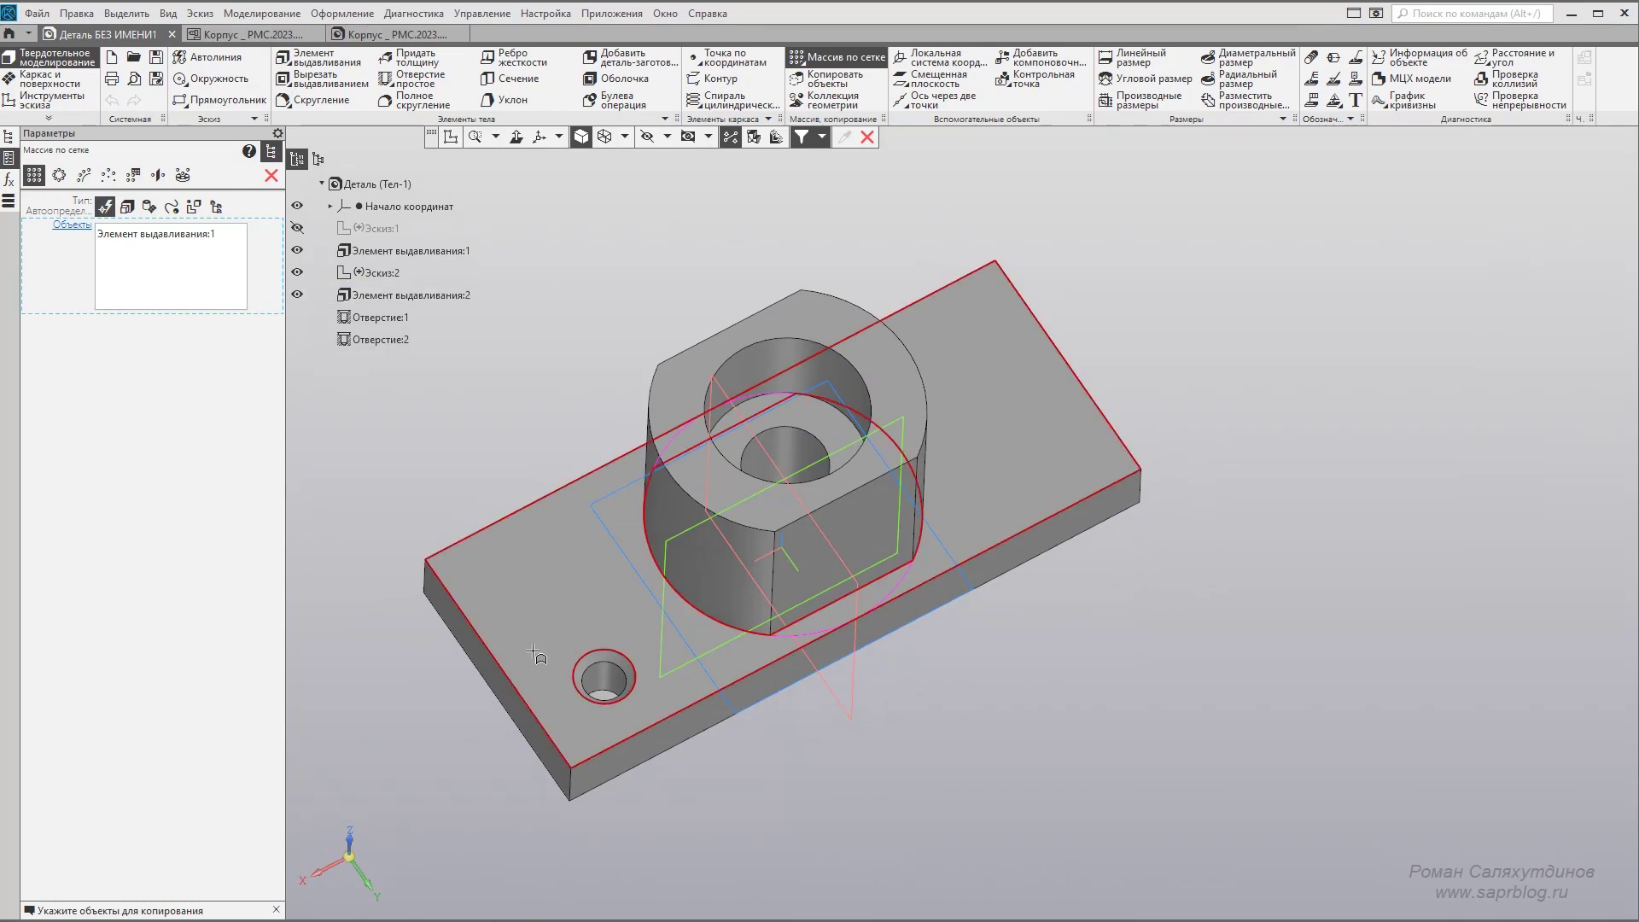
scroll(606, 675, up, 3)
click(613, 661)
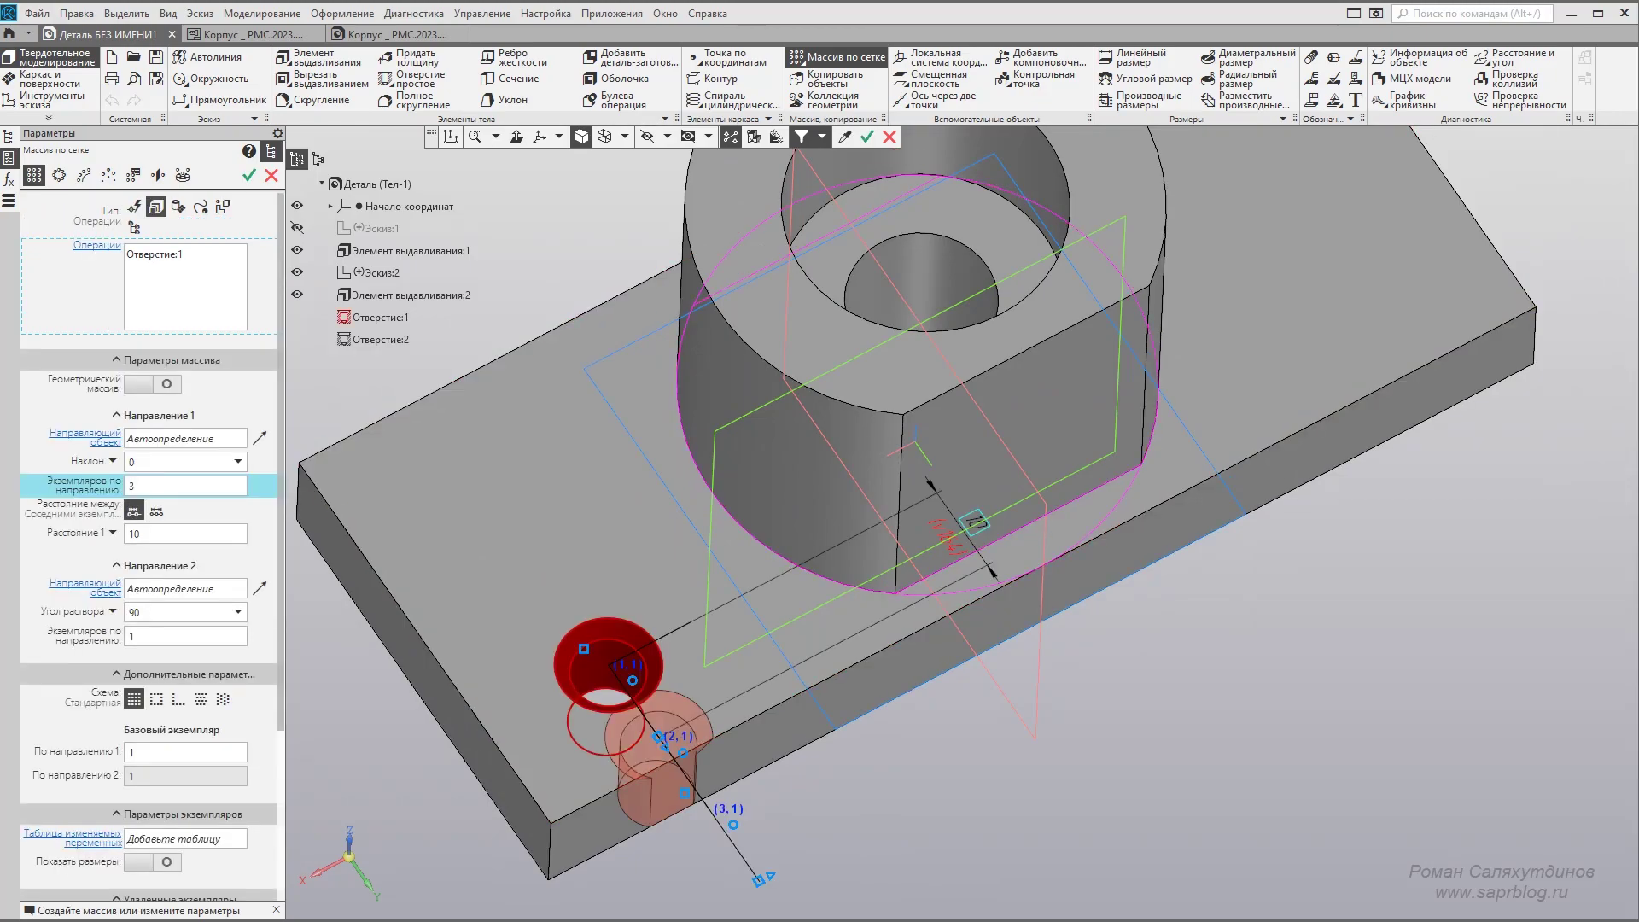
scroll(678, 787, down, 2)
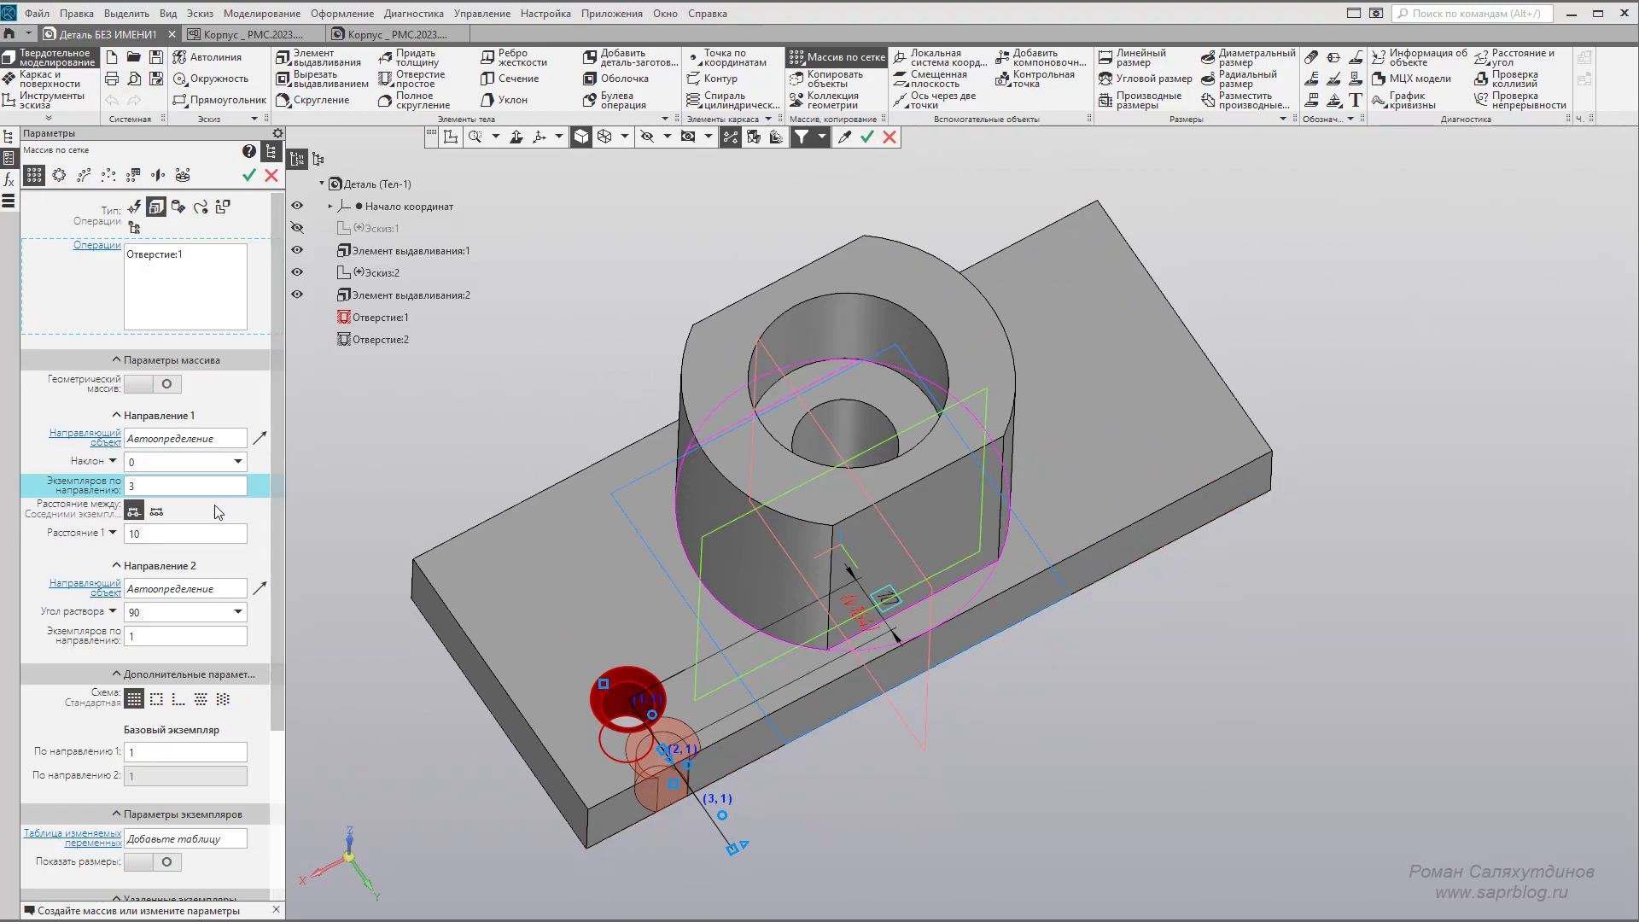
Set the plate's front edge as the grid pattern's first direction.
click(197, 439)
scroll(824, 734, up, 1)
scroll(824, 734, up, 1)
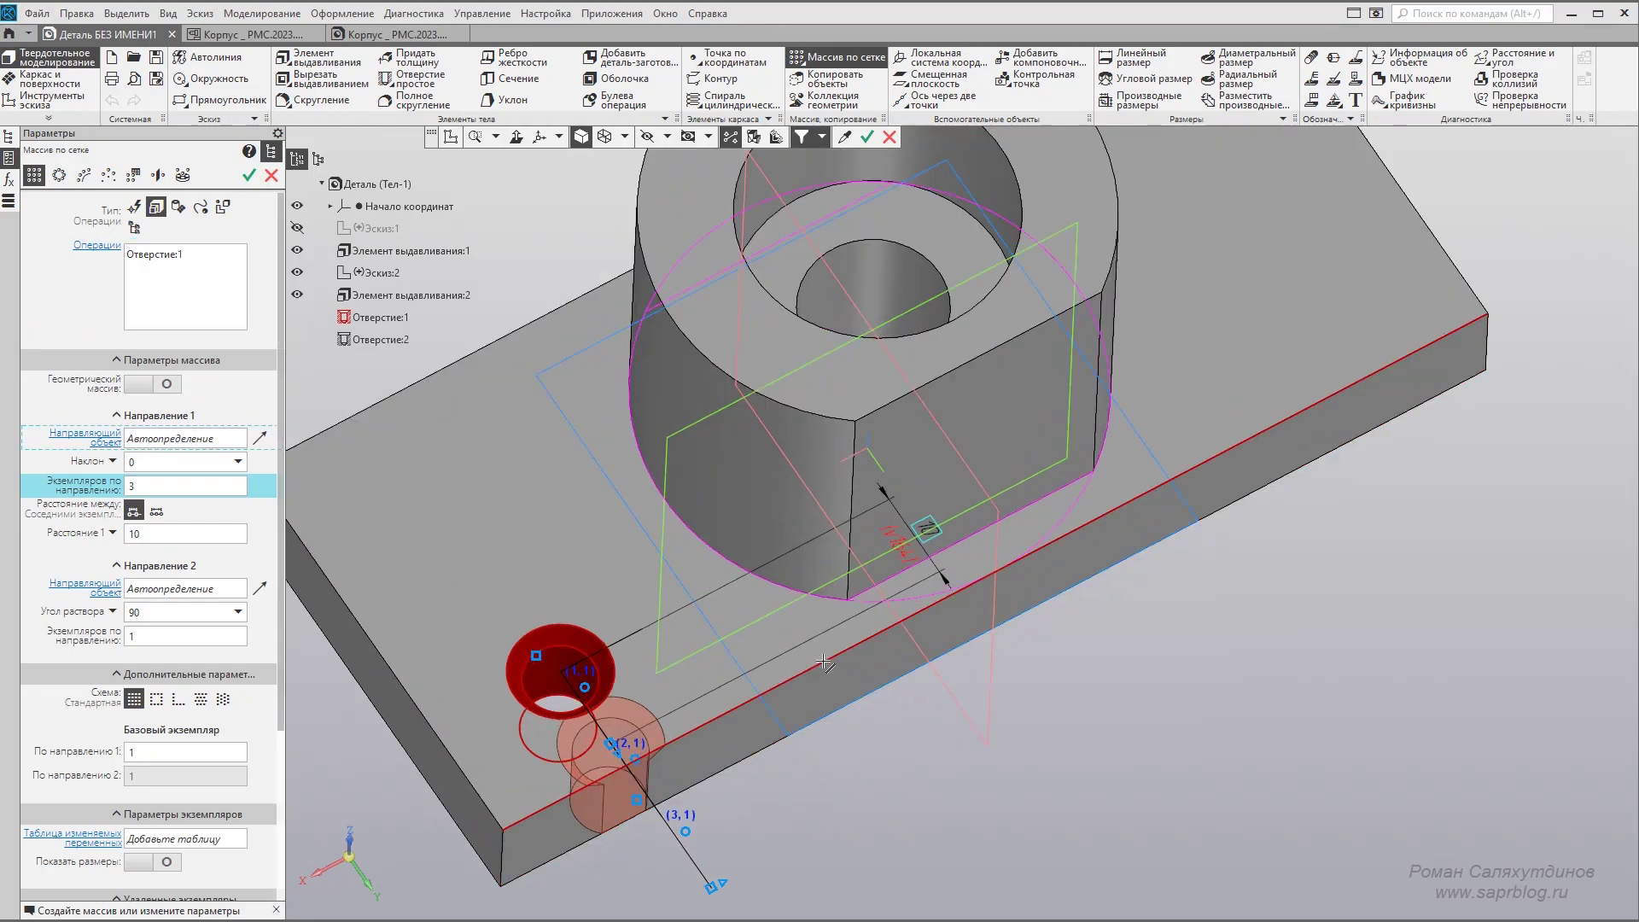
click(824, 663)
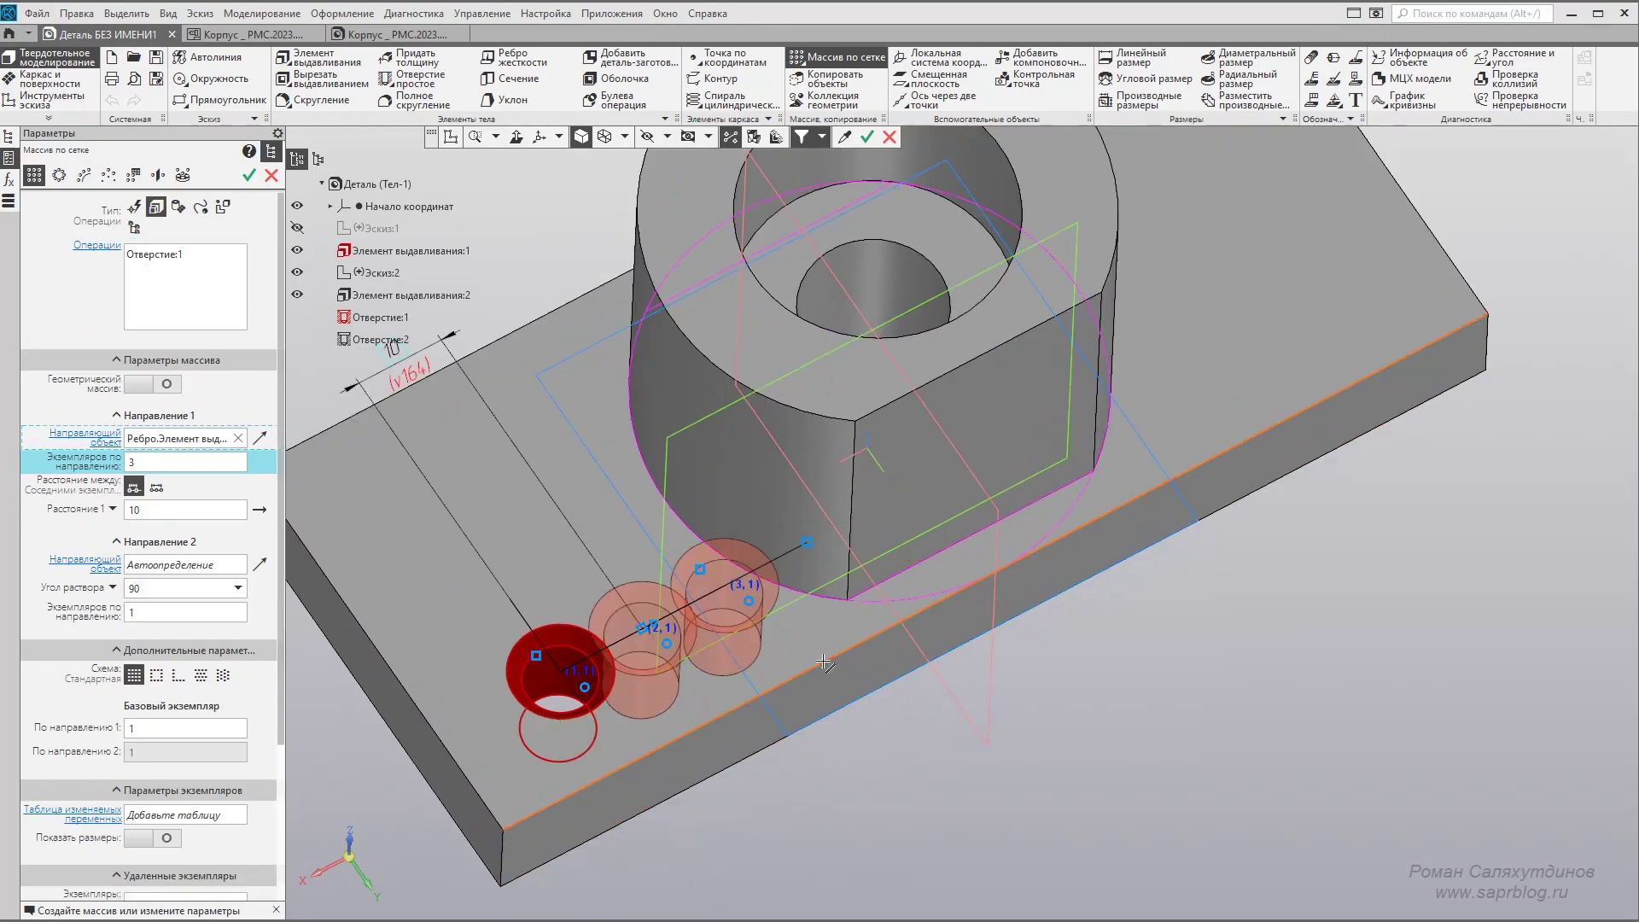
Set the first direction to 2 copies spaced 90 apart.
double_click(147, 468)
text(2)
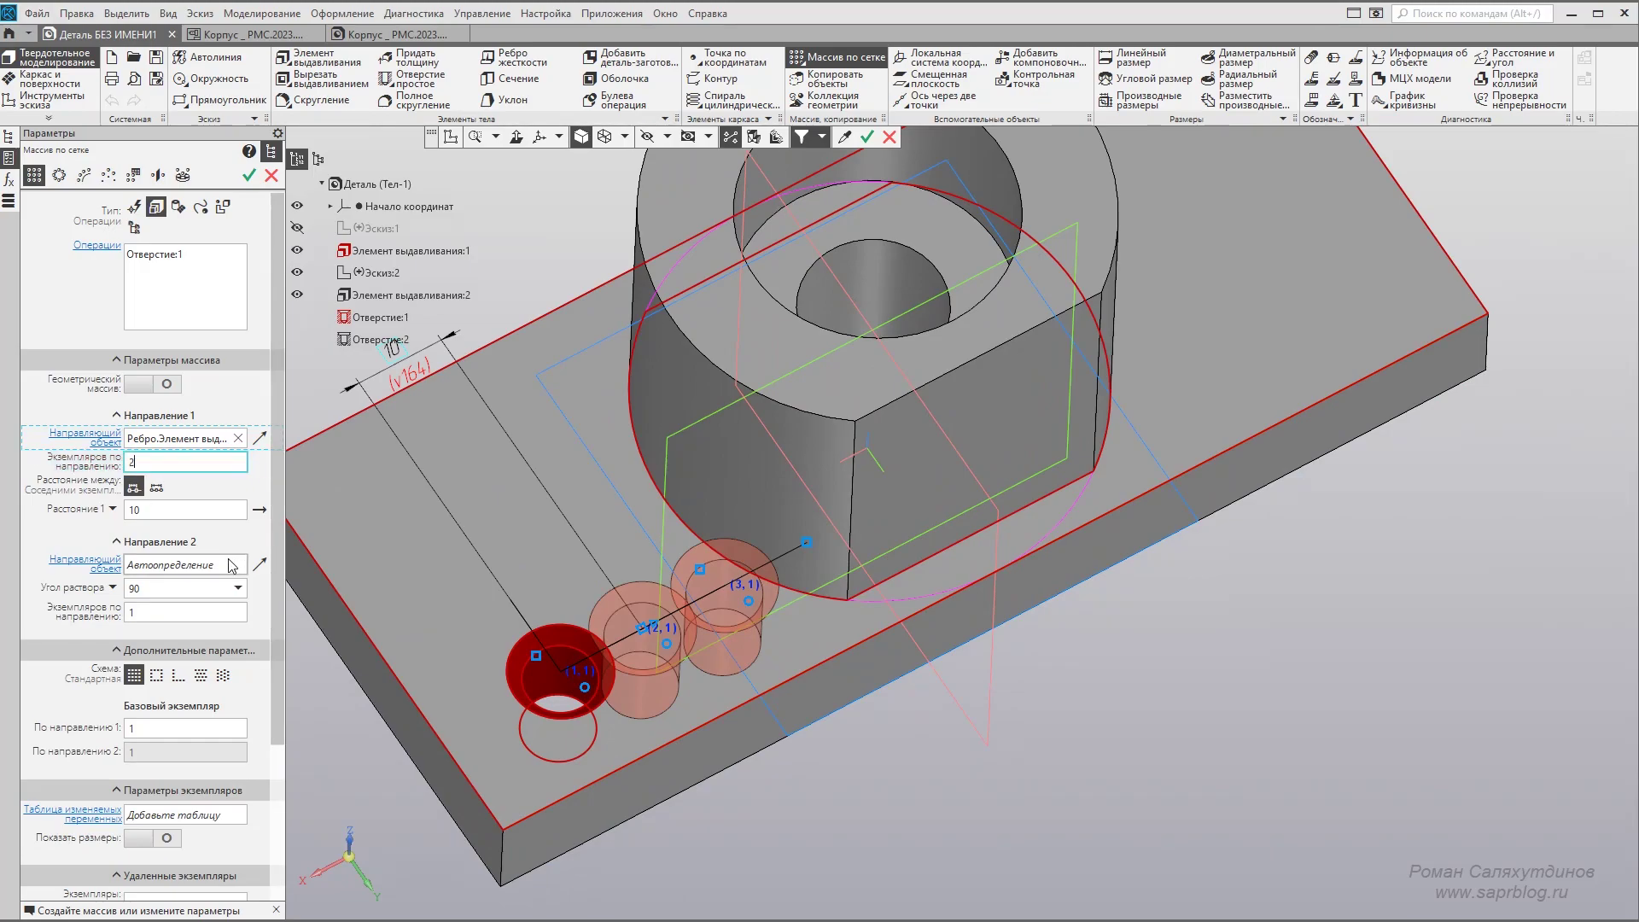
double_click(167, 507)
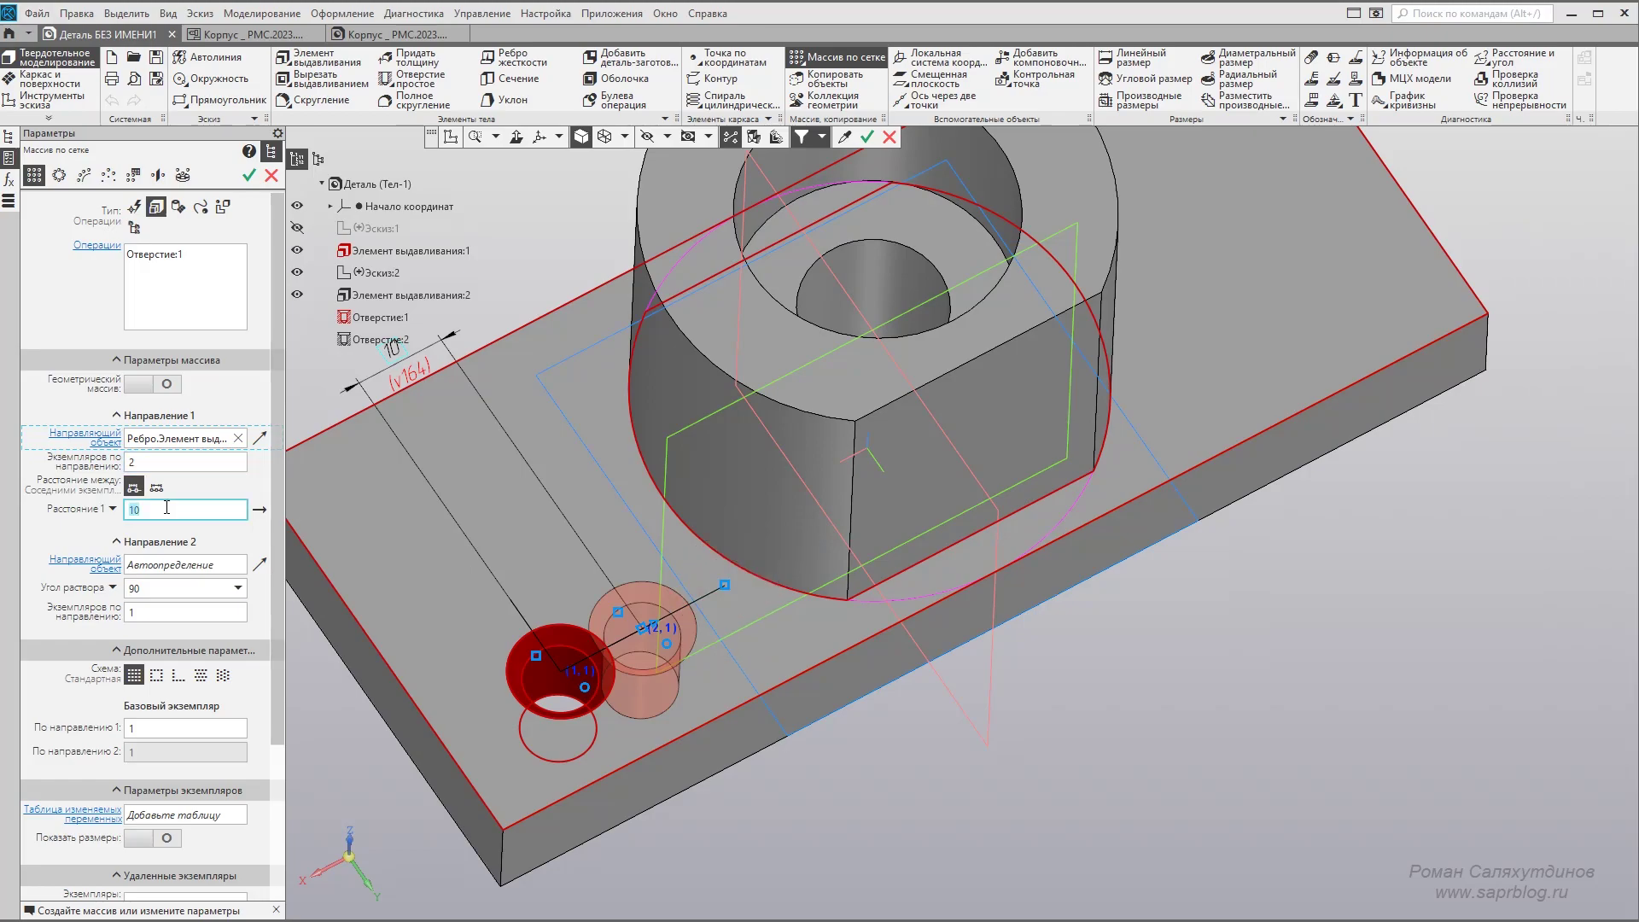
text(90)
key(Return)
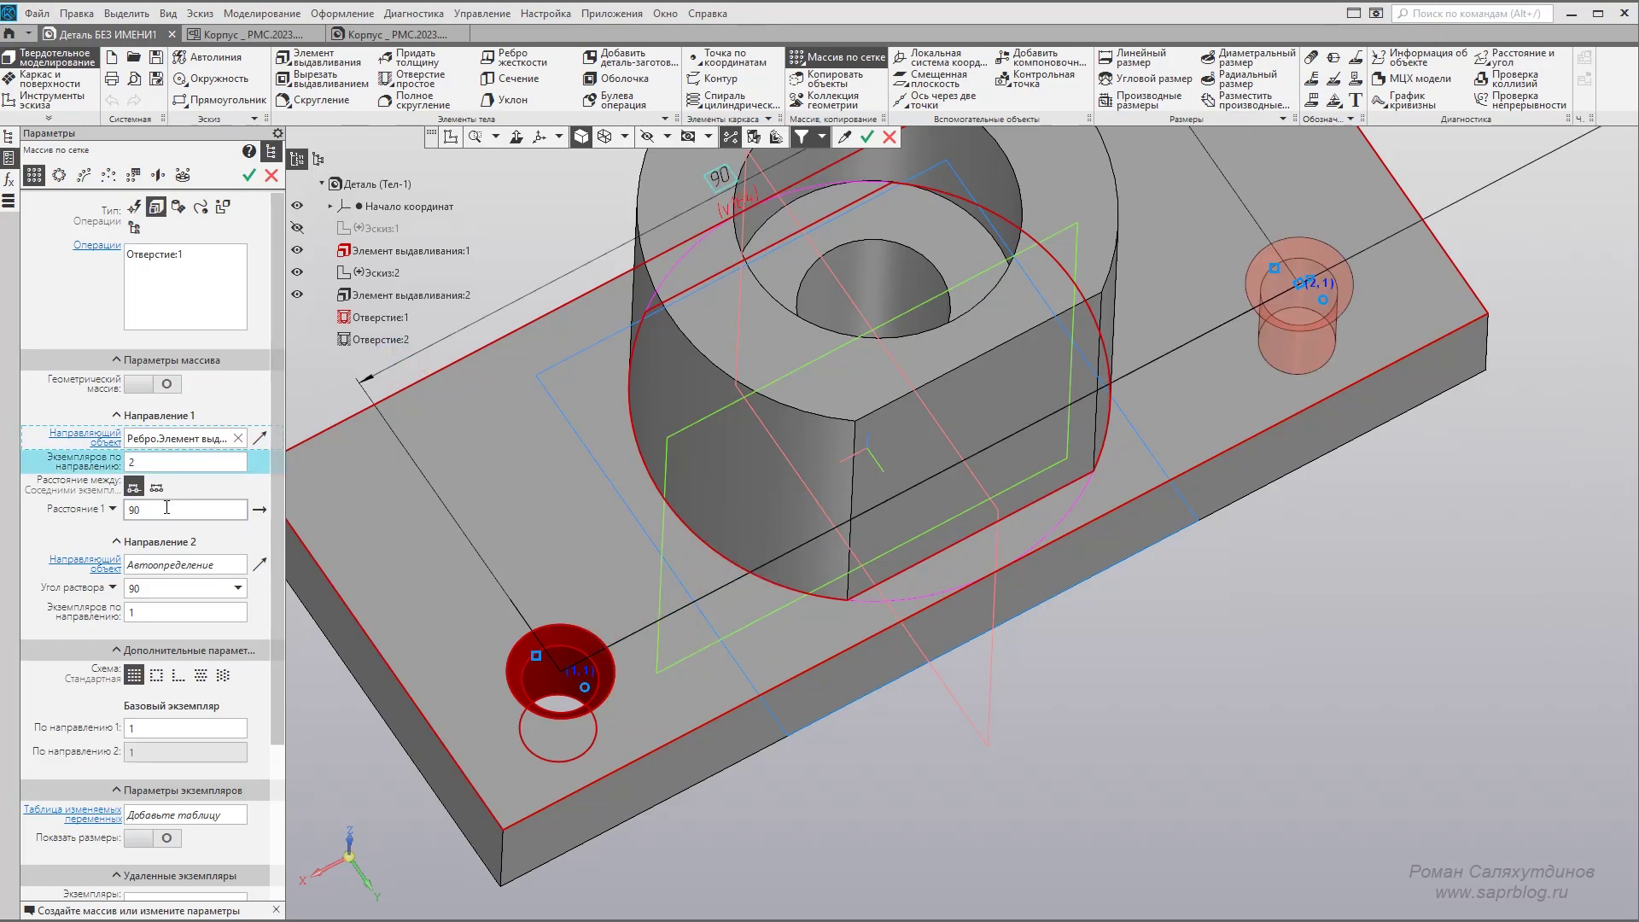
scroll(1165, 498, down, 5)
scroll(1165, 498, up, 2)
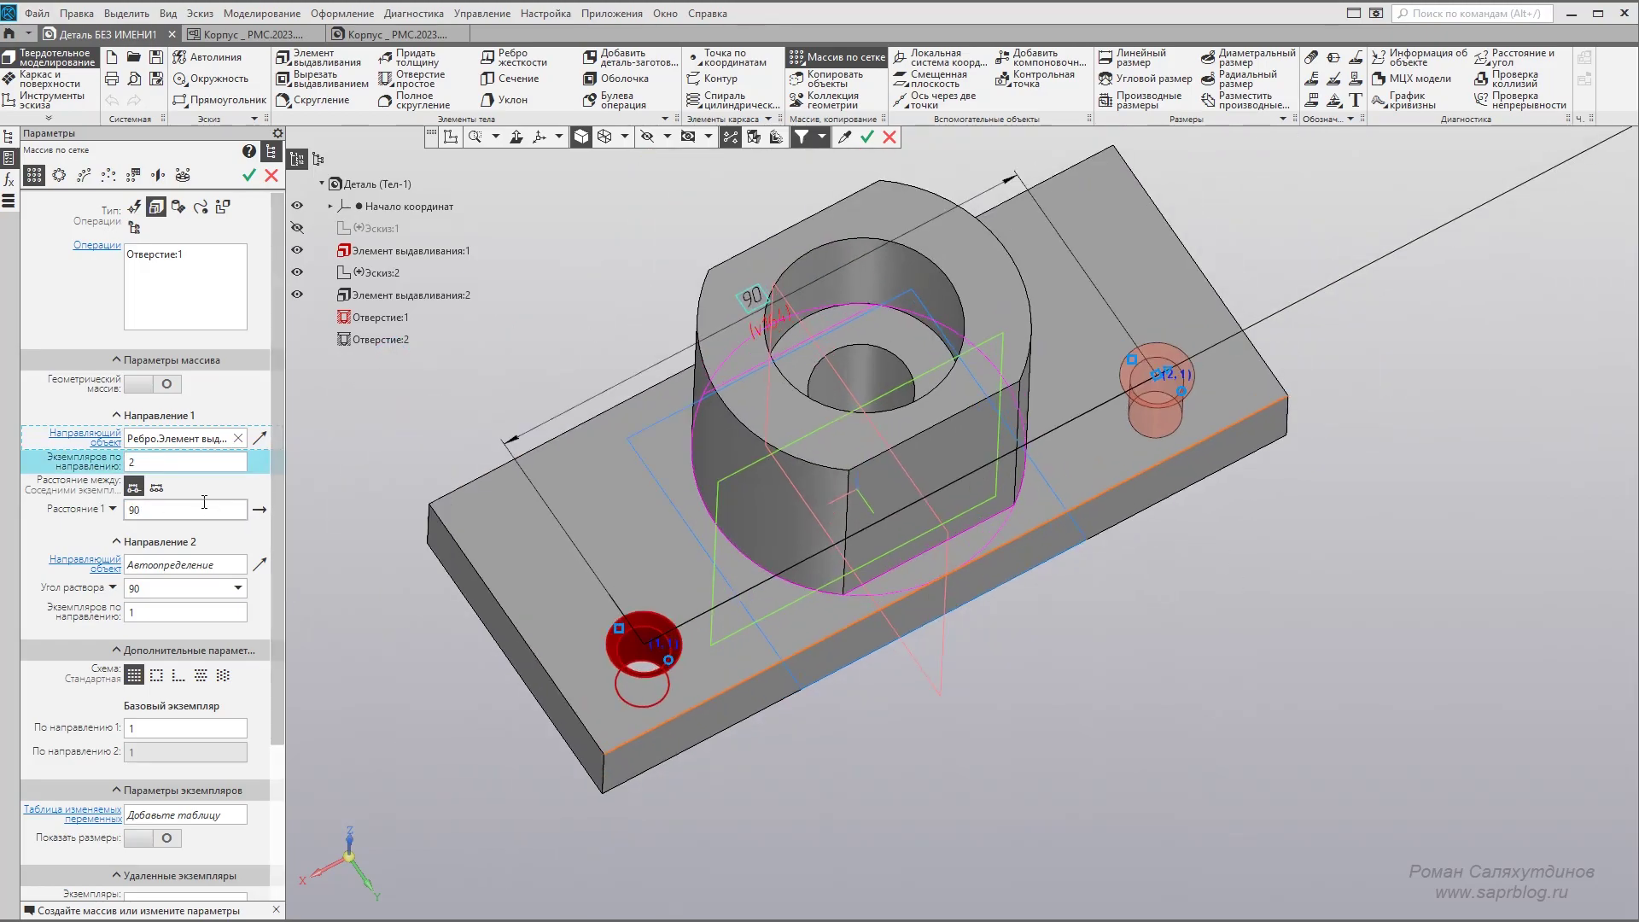
Add the plate's left edge as second direction: 2 copies, flipped, spaced 24.
click(173, 569)
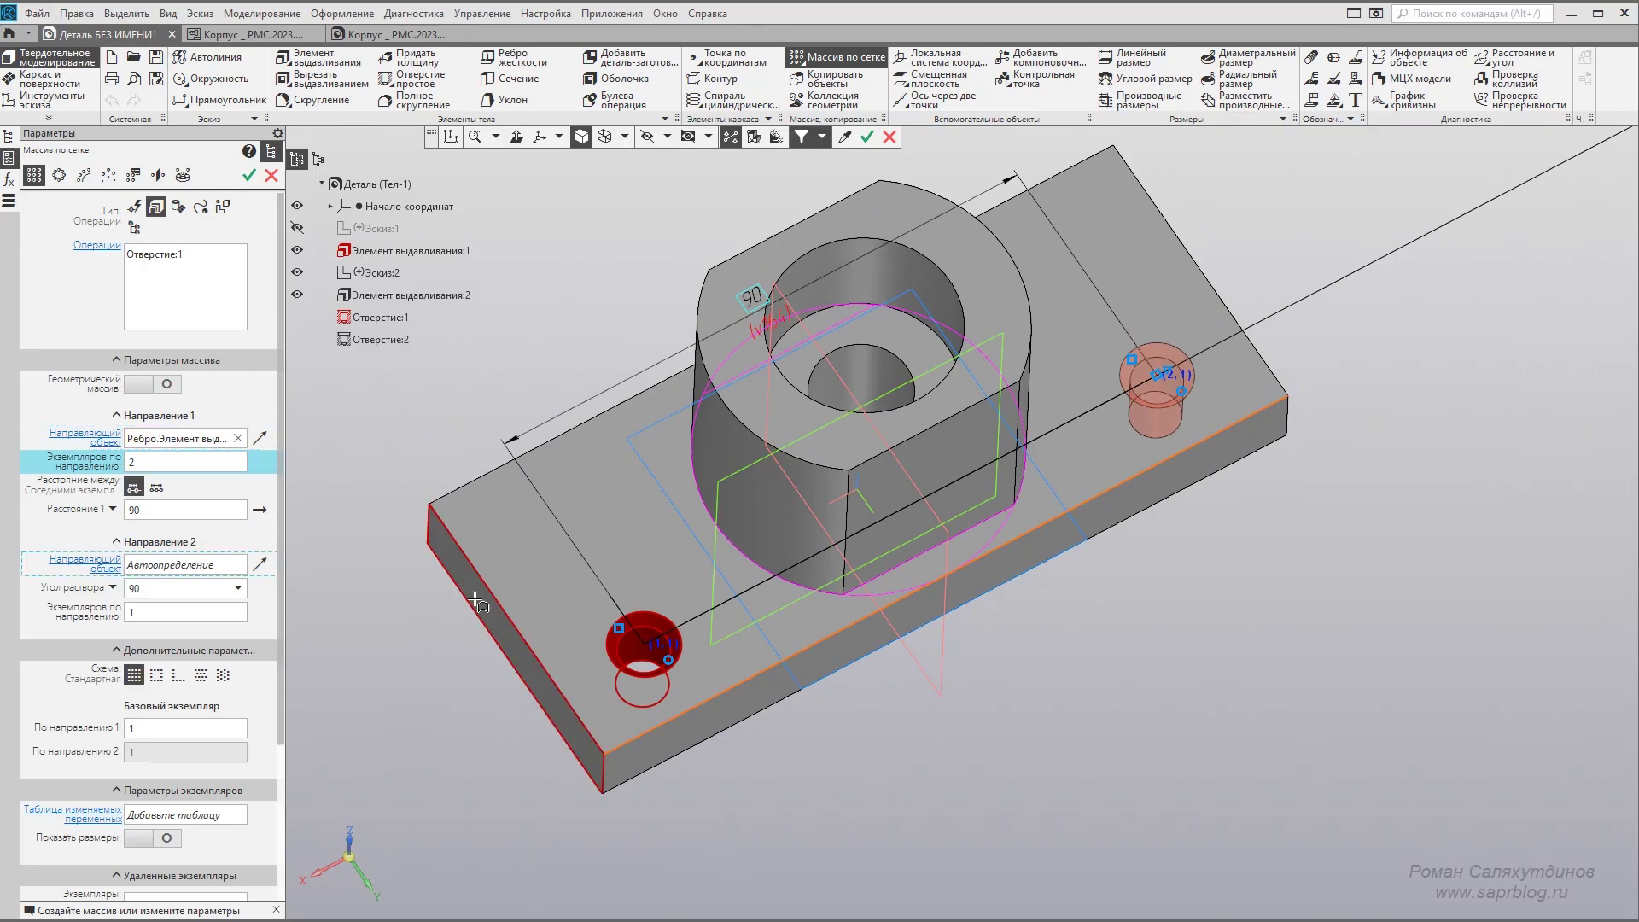
click(487, 589)
double_click(147, 587)
text(2)
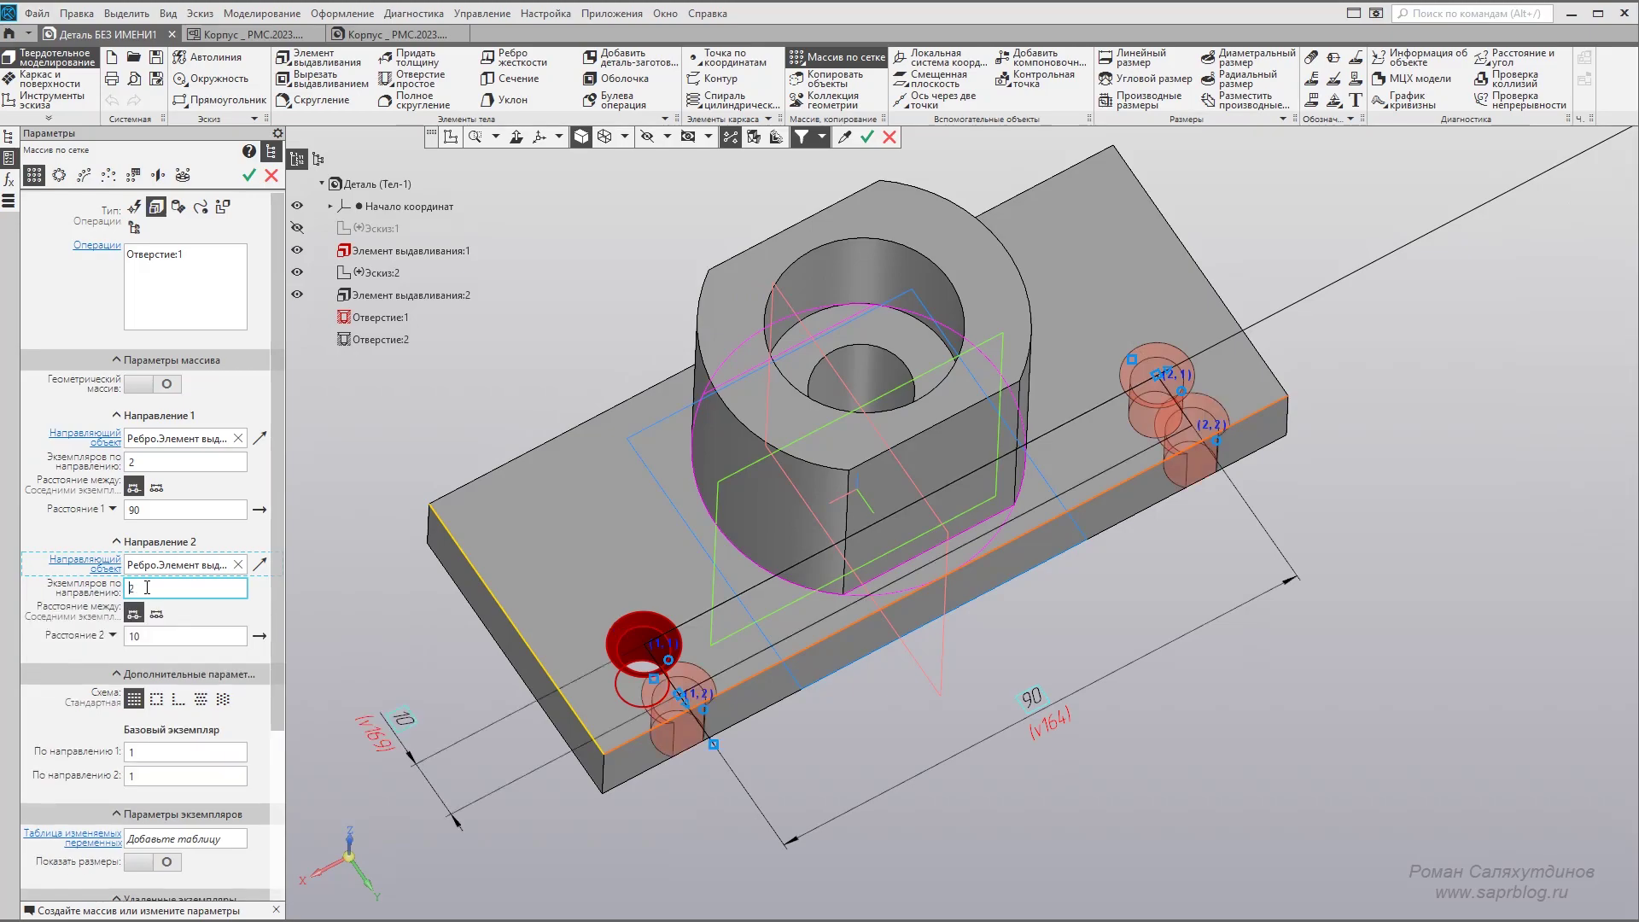
scroll(688, 679, up, 2)
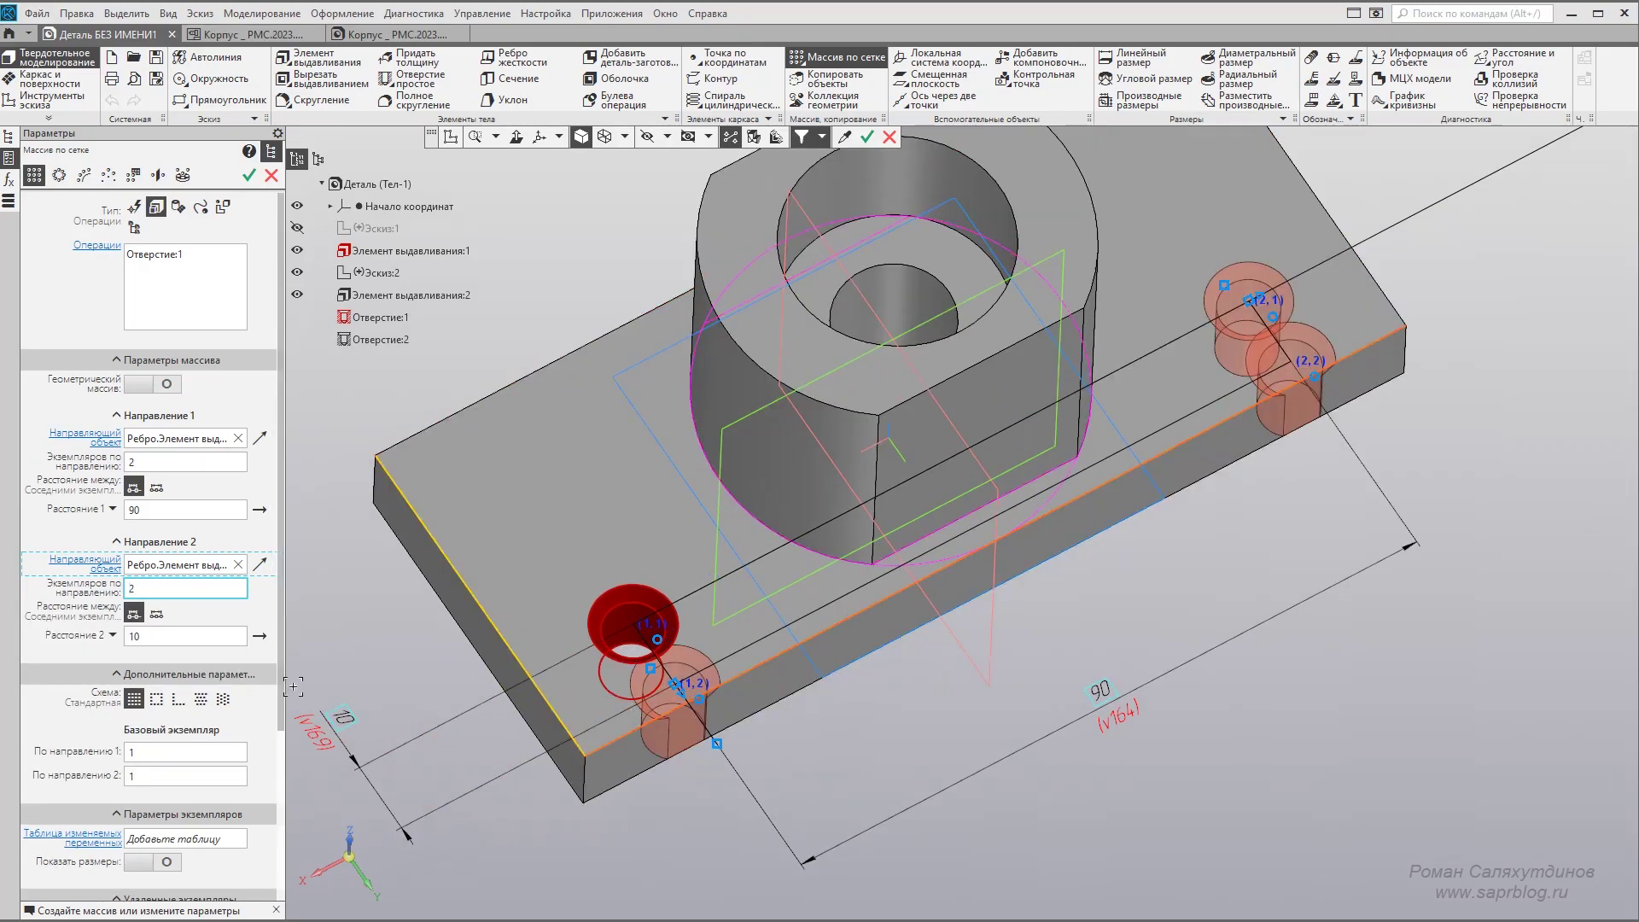
click(259, 637)
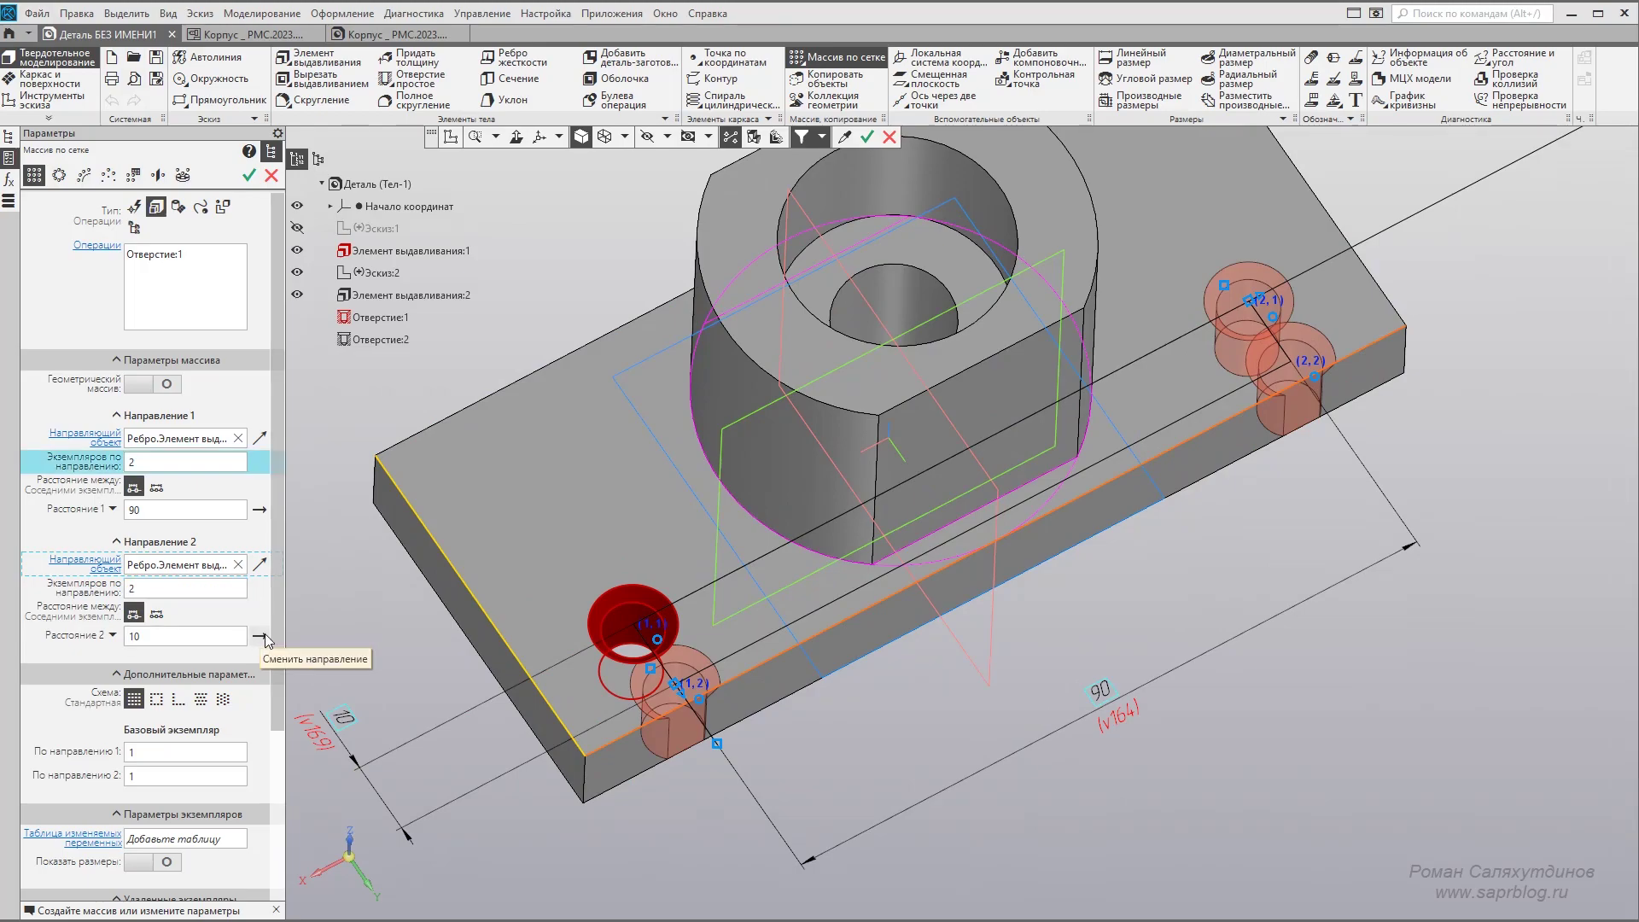
click(188, 635)
text(24)
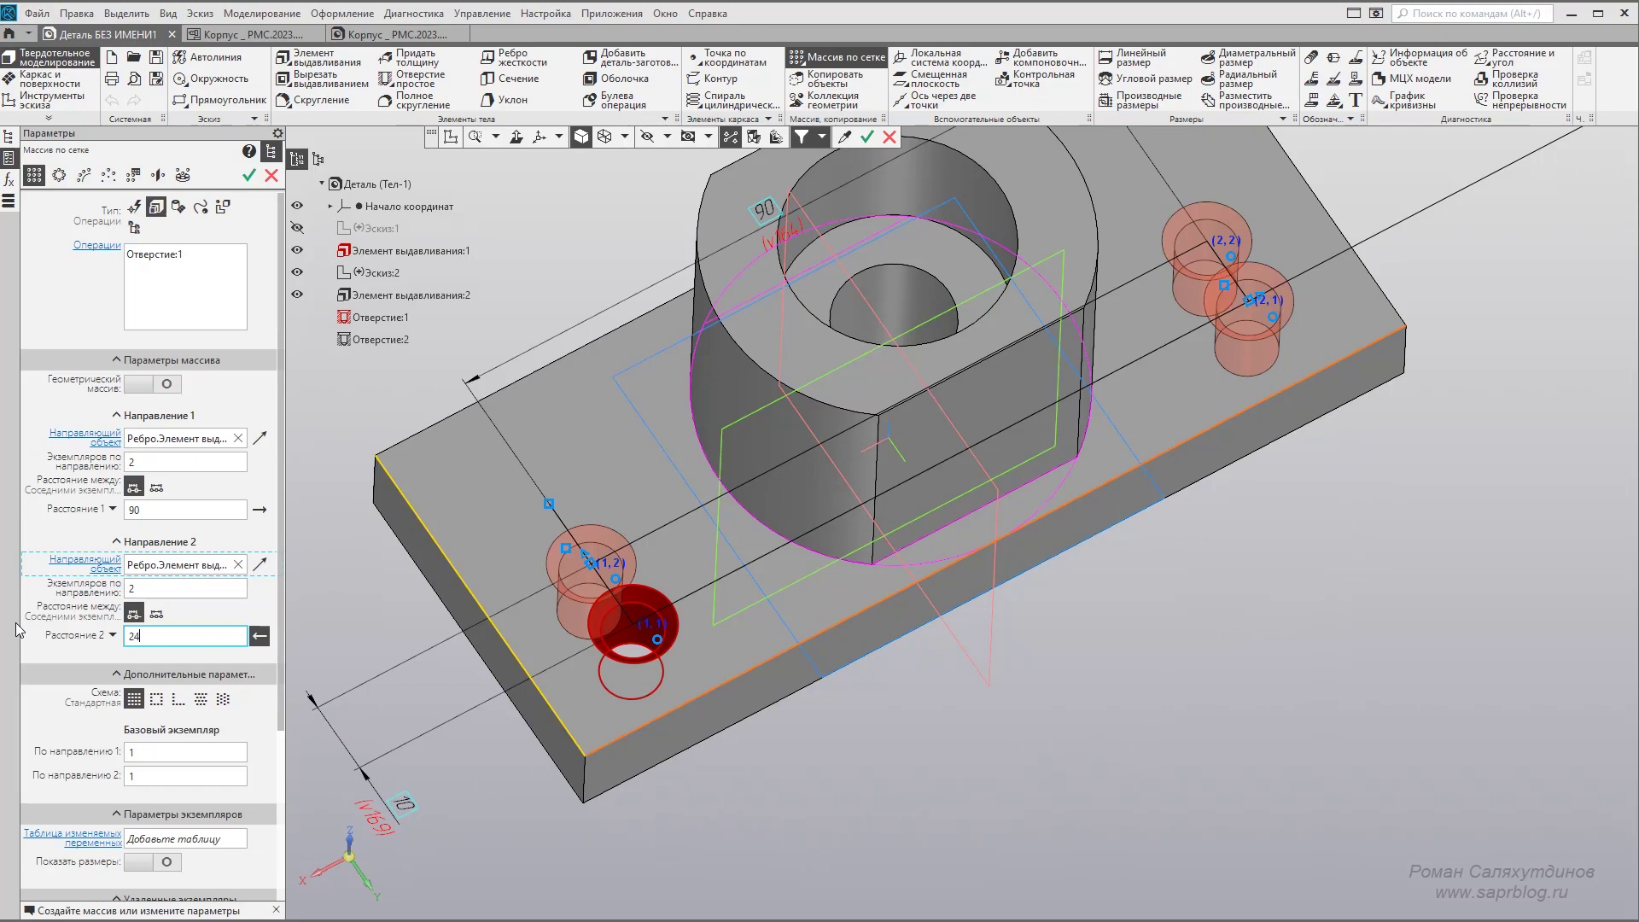
key(Return)
scroll(1494, 717, down, 3)
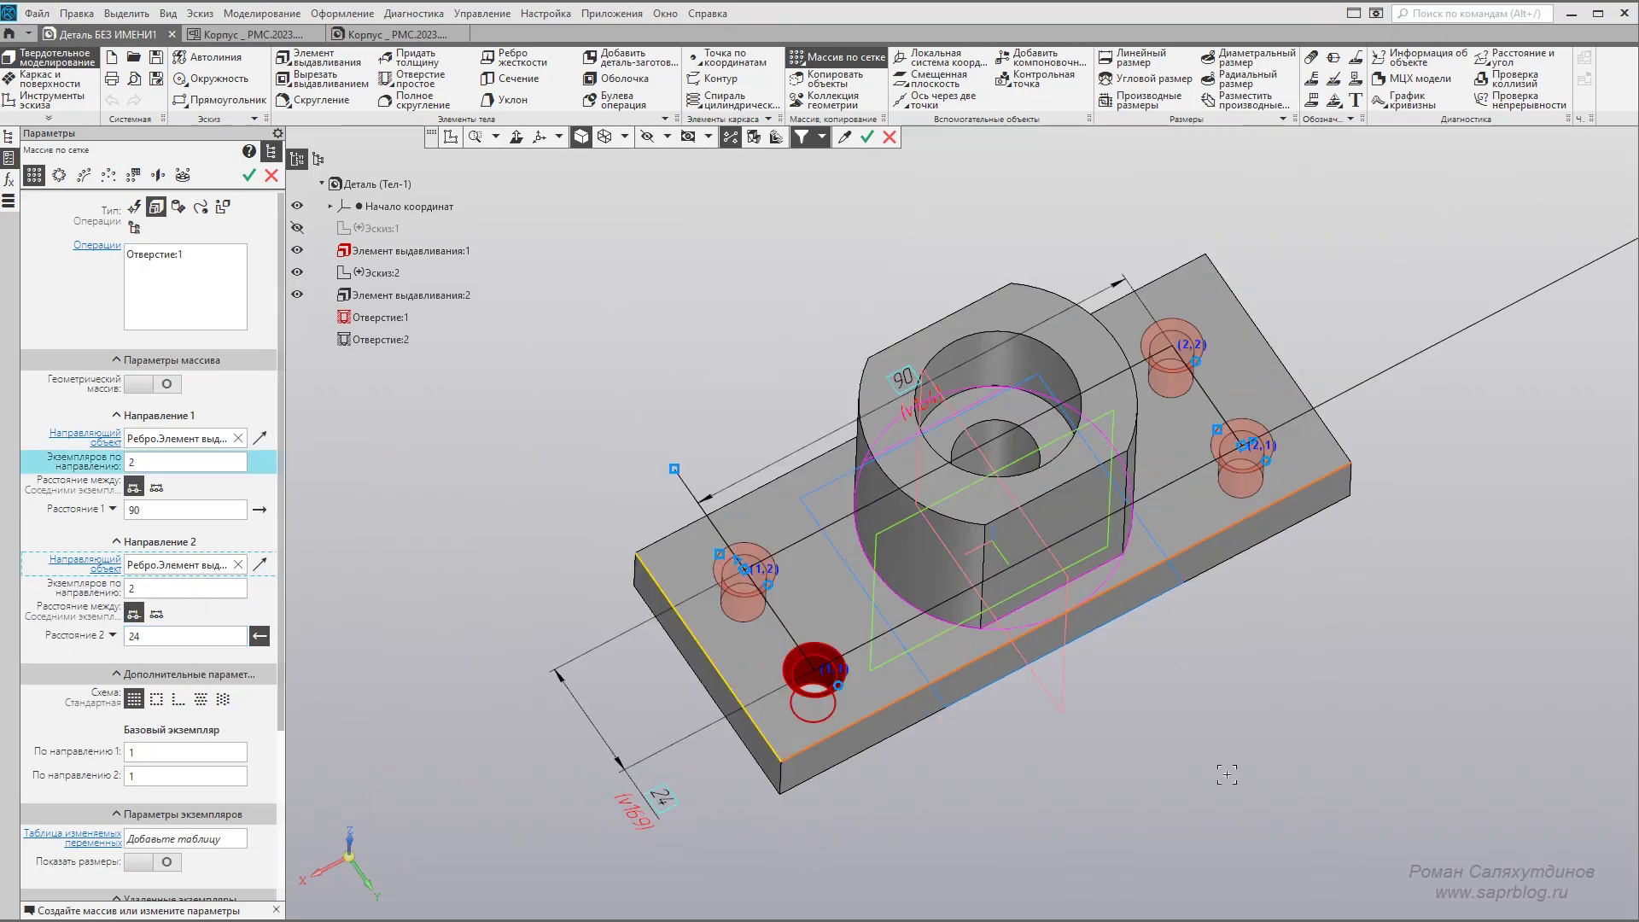
middle_drag(1494, 718, 1478, 668)
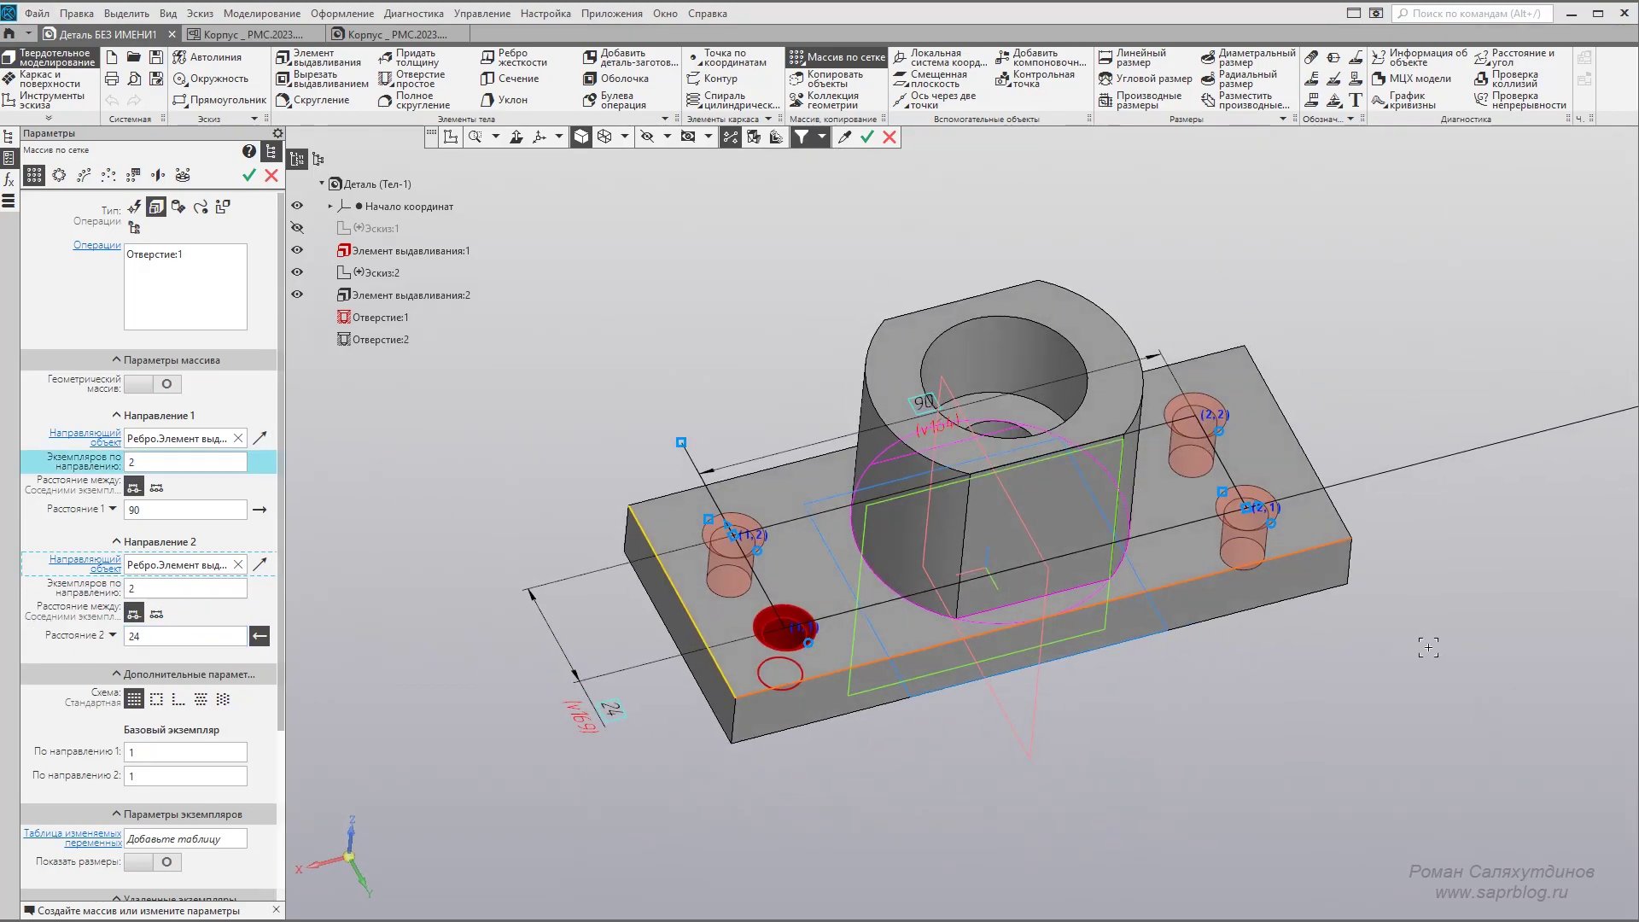
shift+middle_drag(1521, 675, 1318, 686)
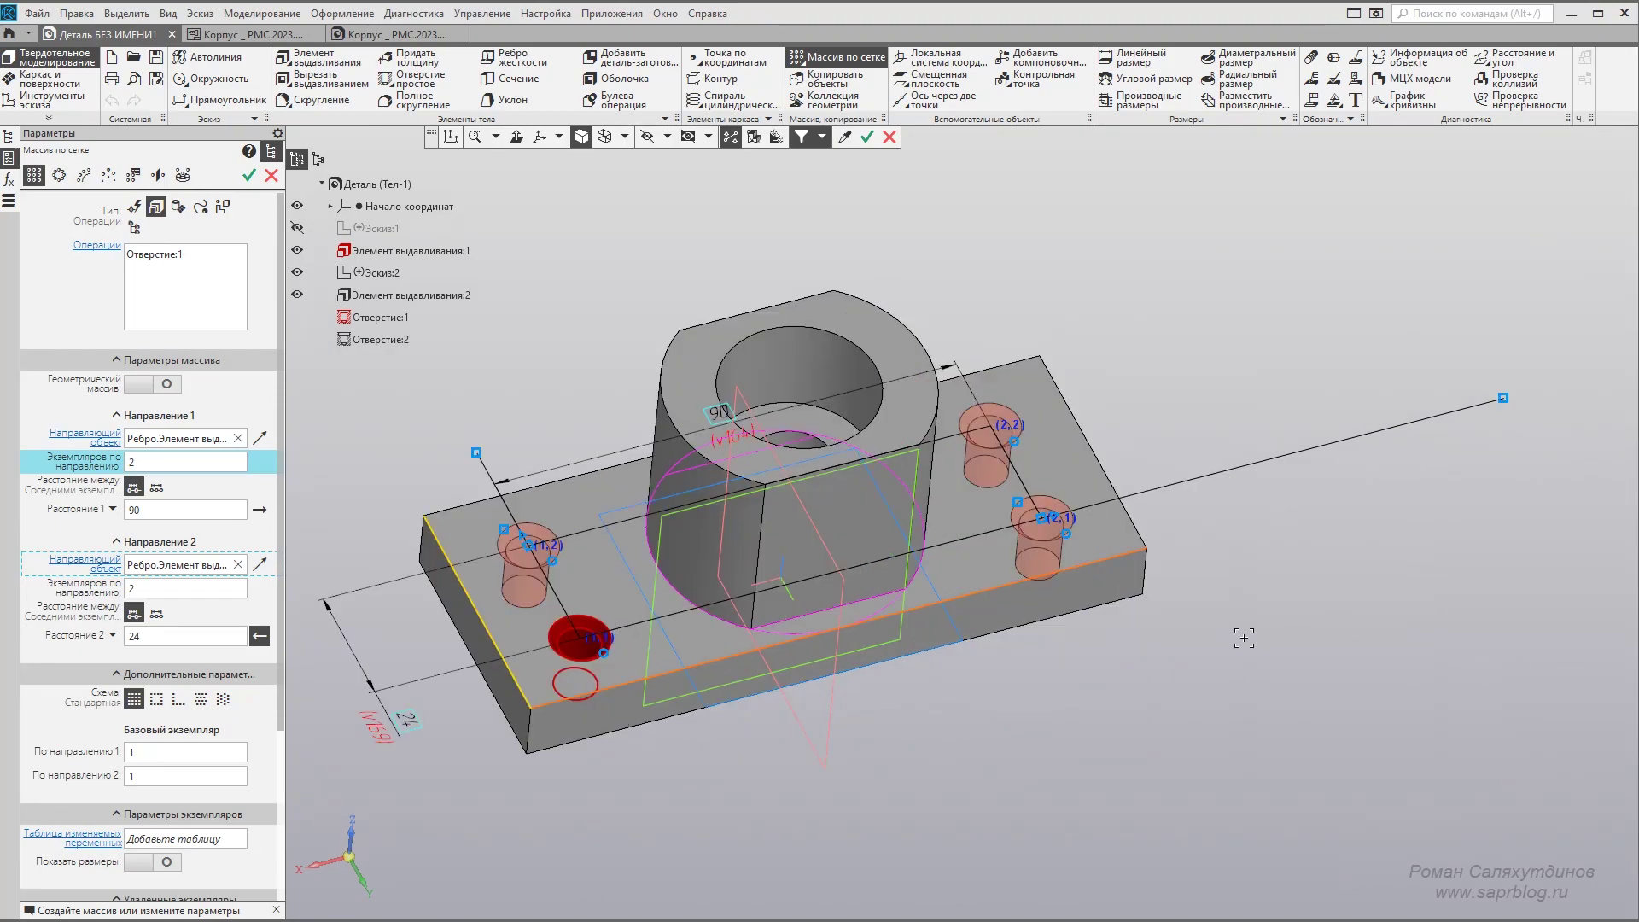
click(316, 103)
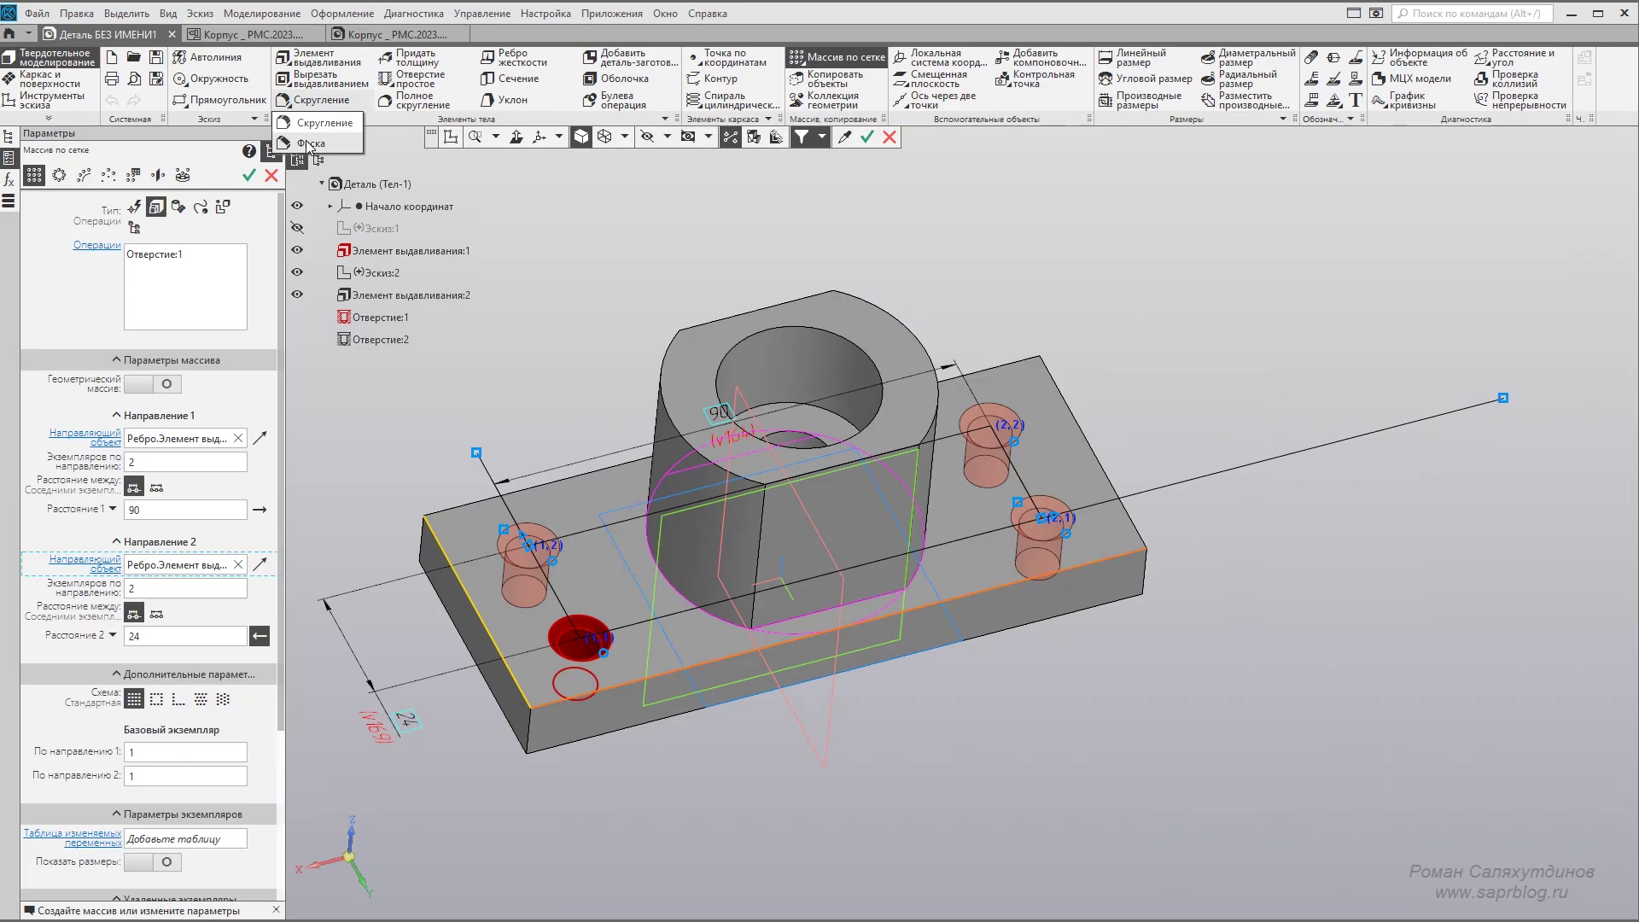
Confirm the hole grid and chamfer the boss's inner and counterbore bore edges at 1.6 × 45°.
click(309, 143)
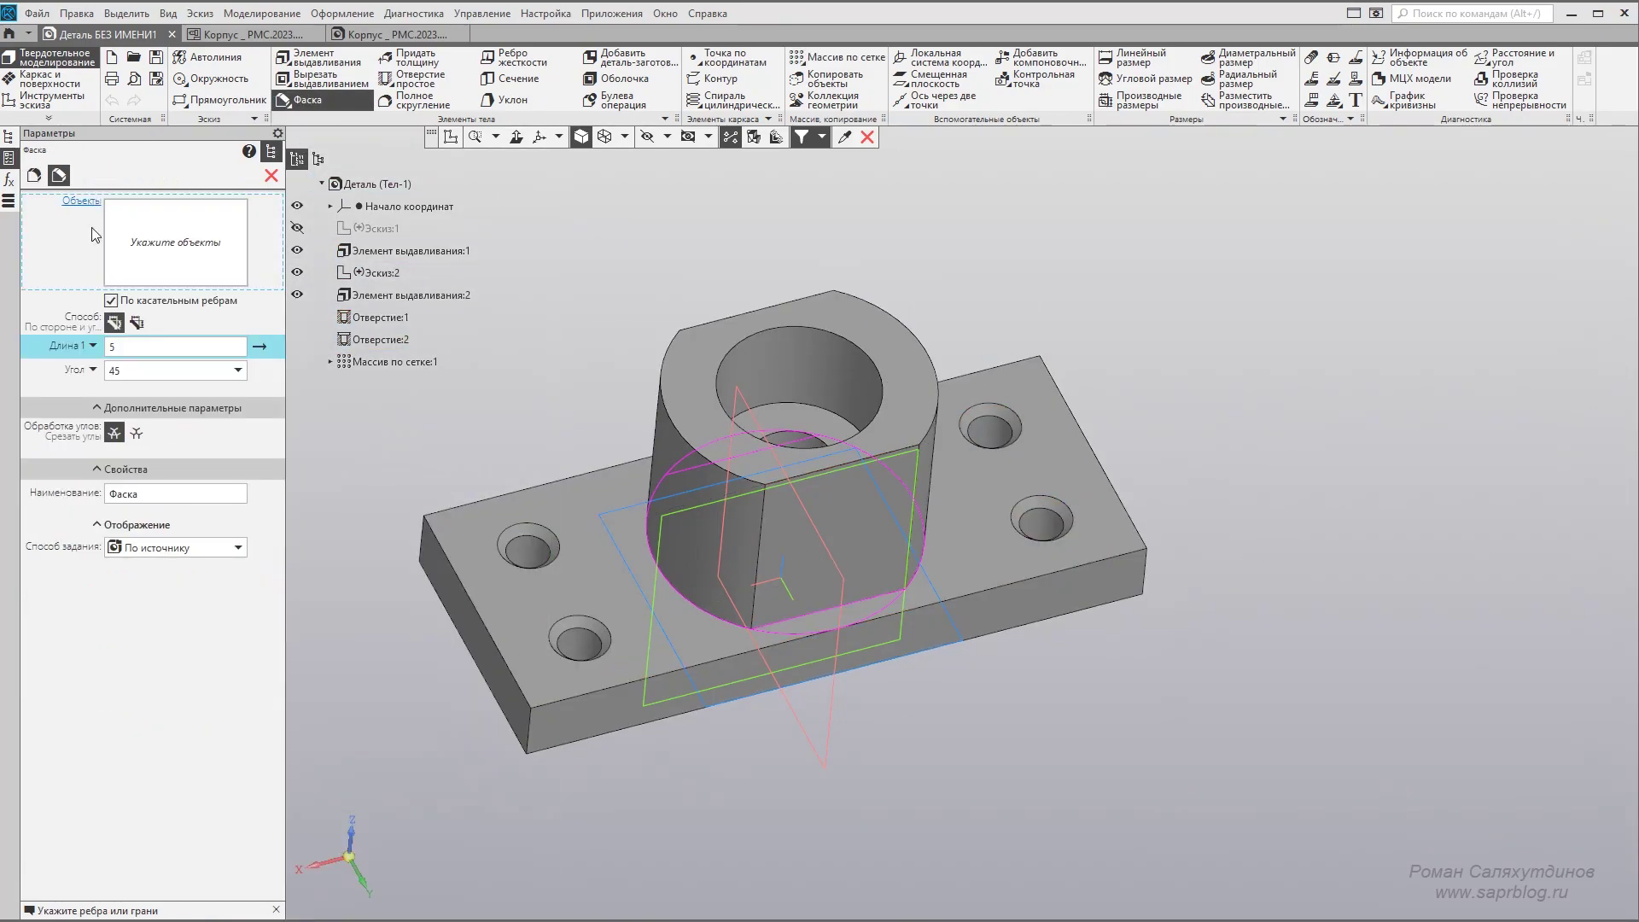
text(1.6)
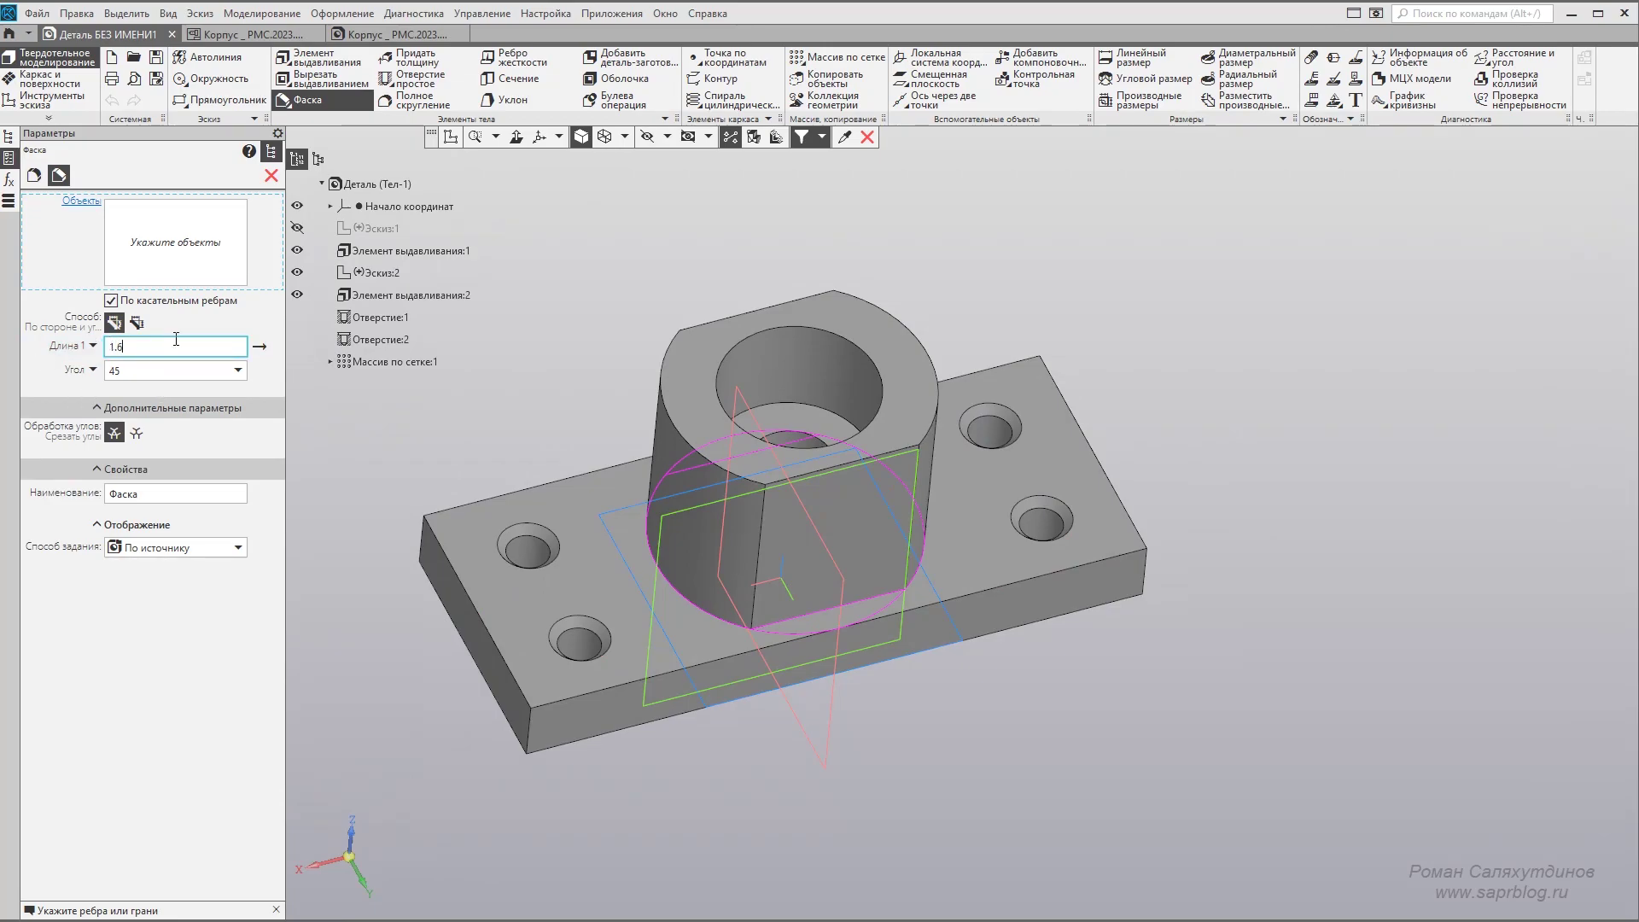
scroll(854, 423, up, 2)
scroll(811, 436, up, 2)
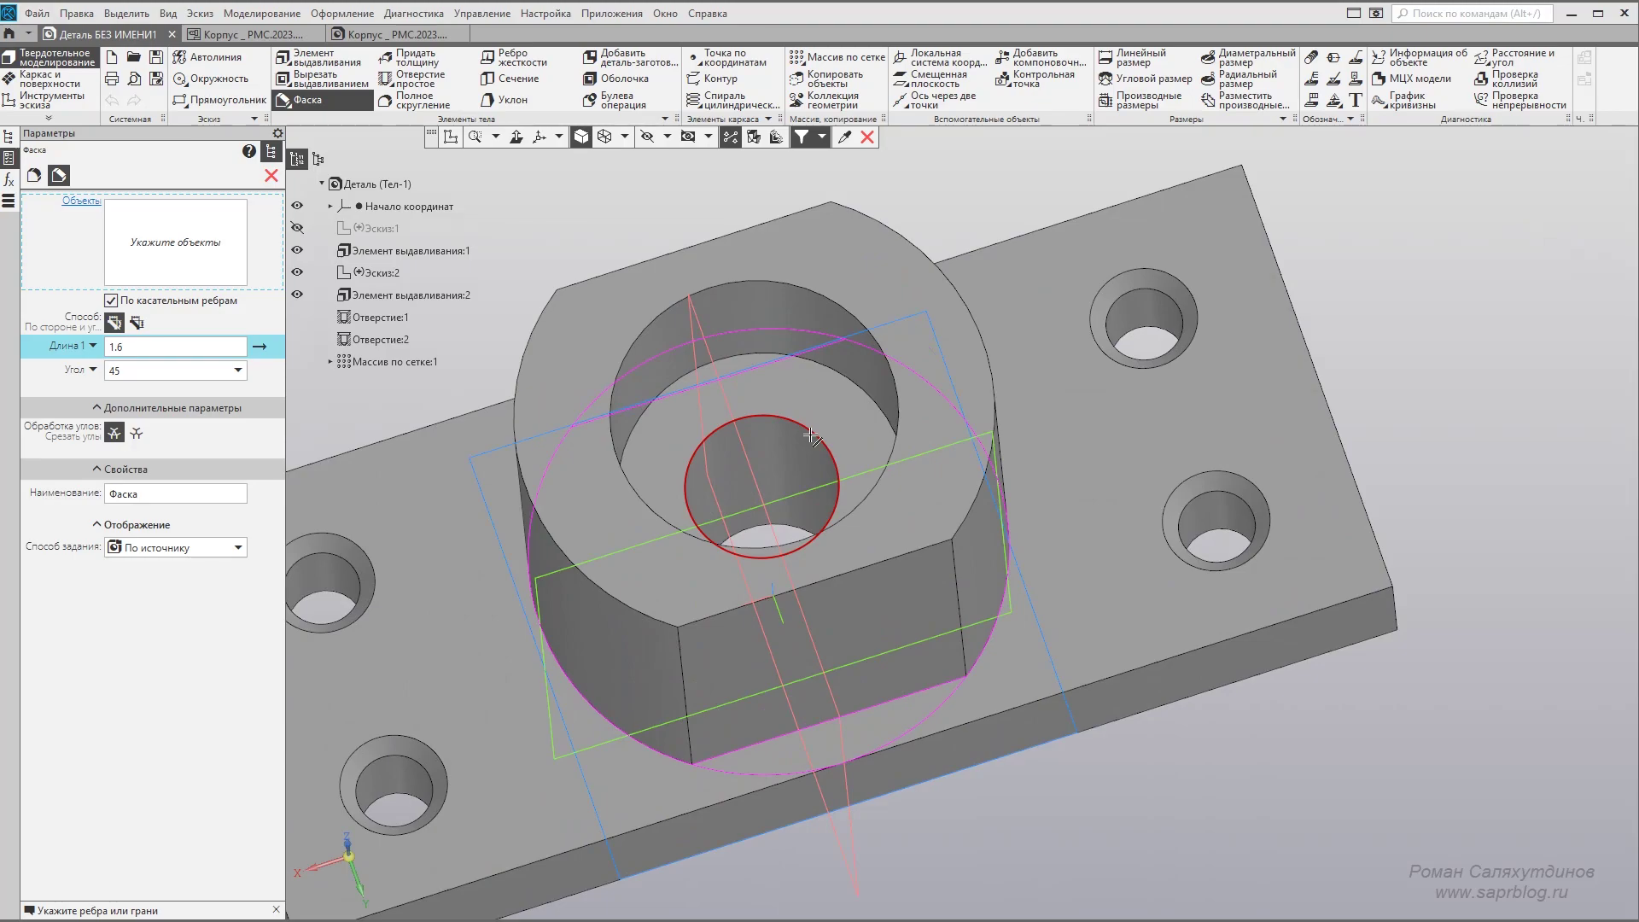
click(811, 436)
click(821, 295)
scroll(981, 335, down, 2)
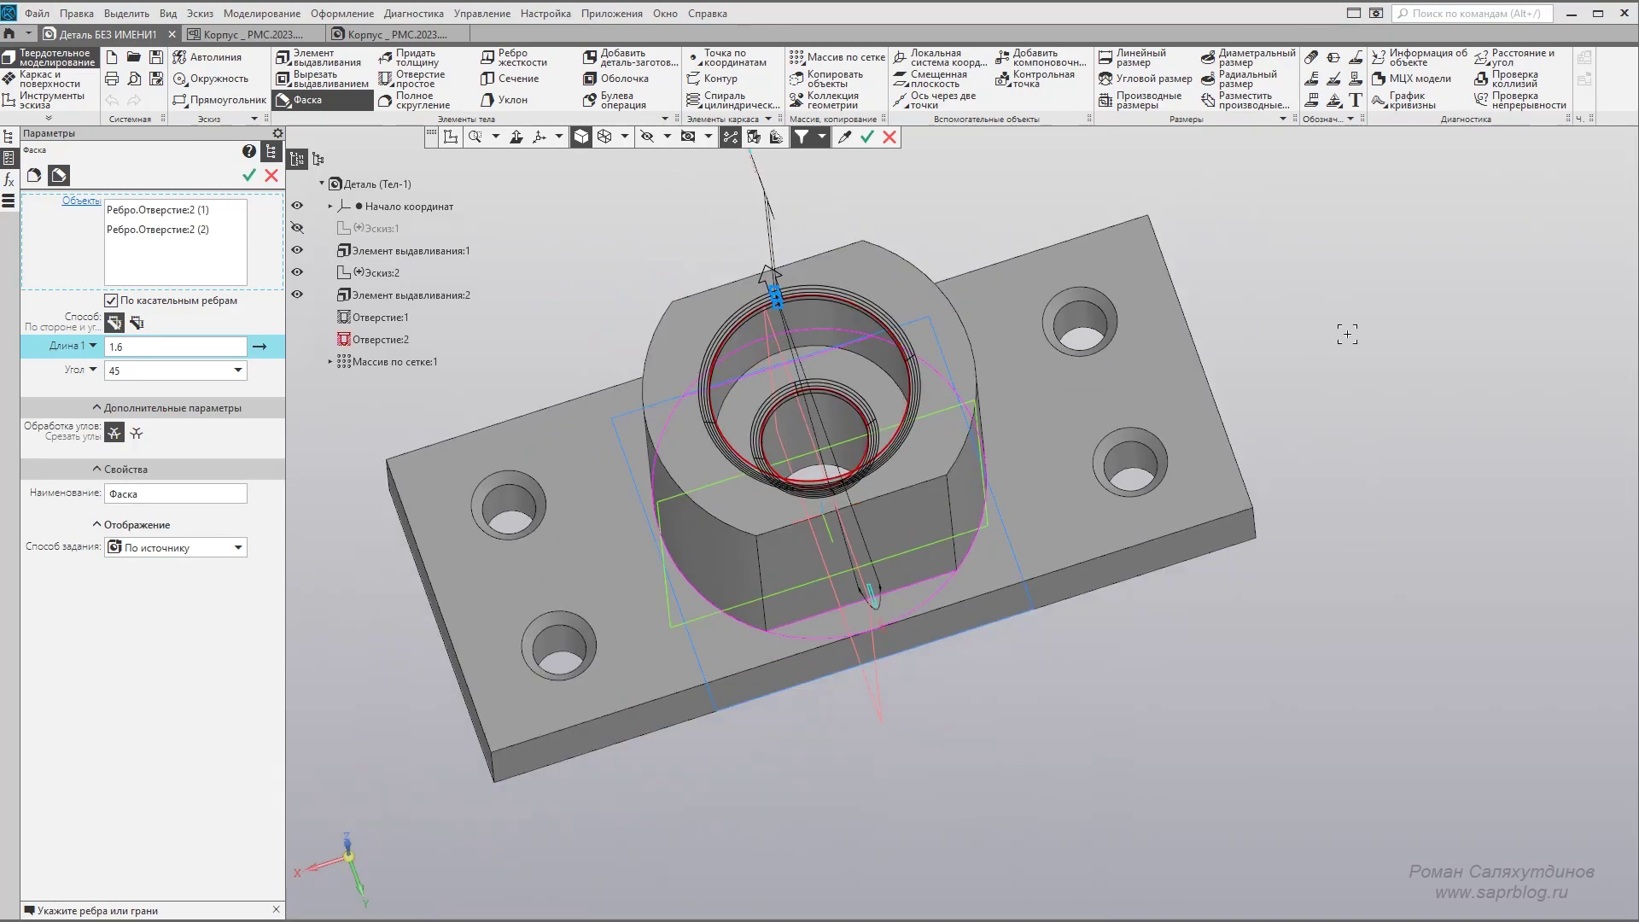
key(ctrl+Return)
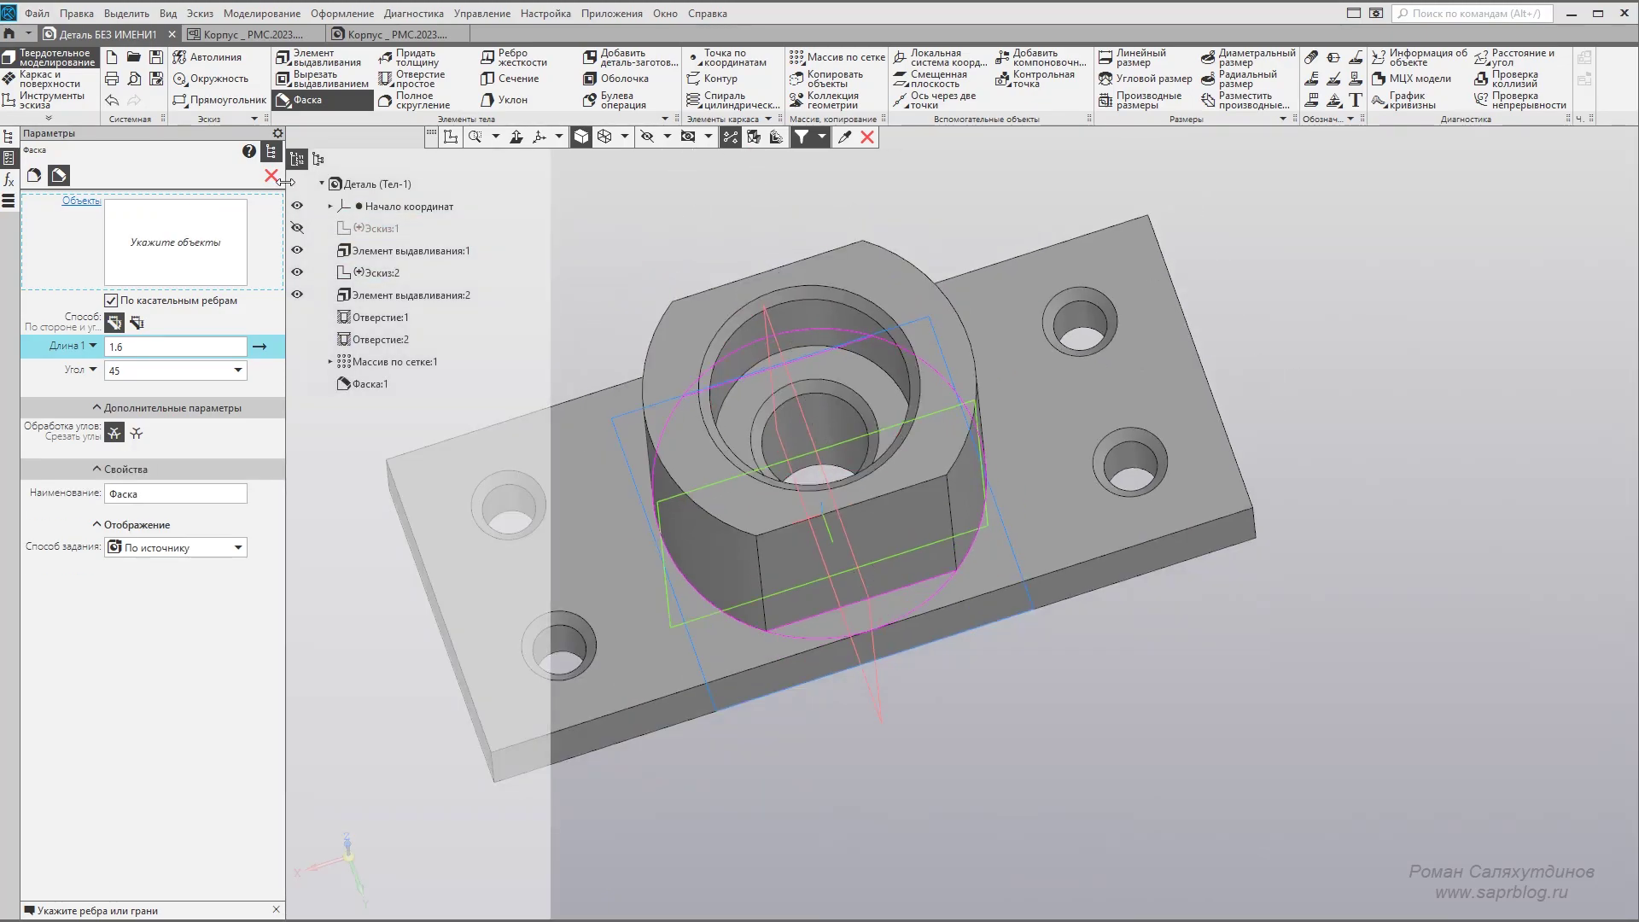
mouse_move(1088, 659)
middle_down()
mouse_move(1231, 475)
mouse_move(1185, 402)
mouse_move(1207, 505)
middle_up()
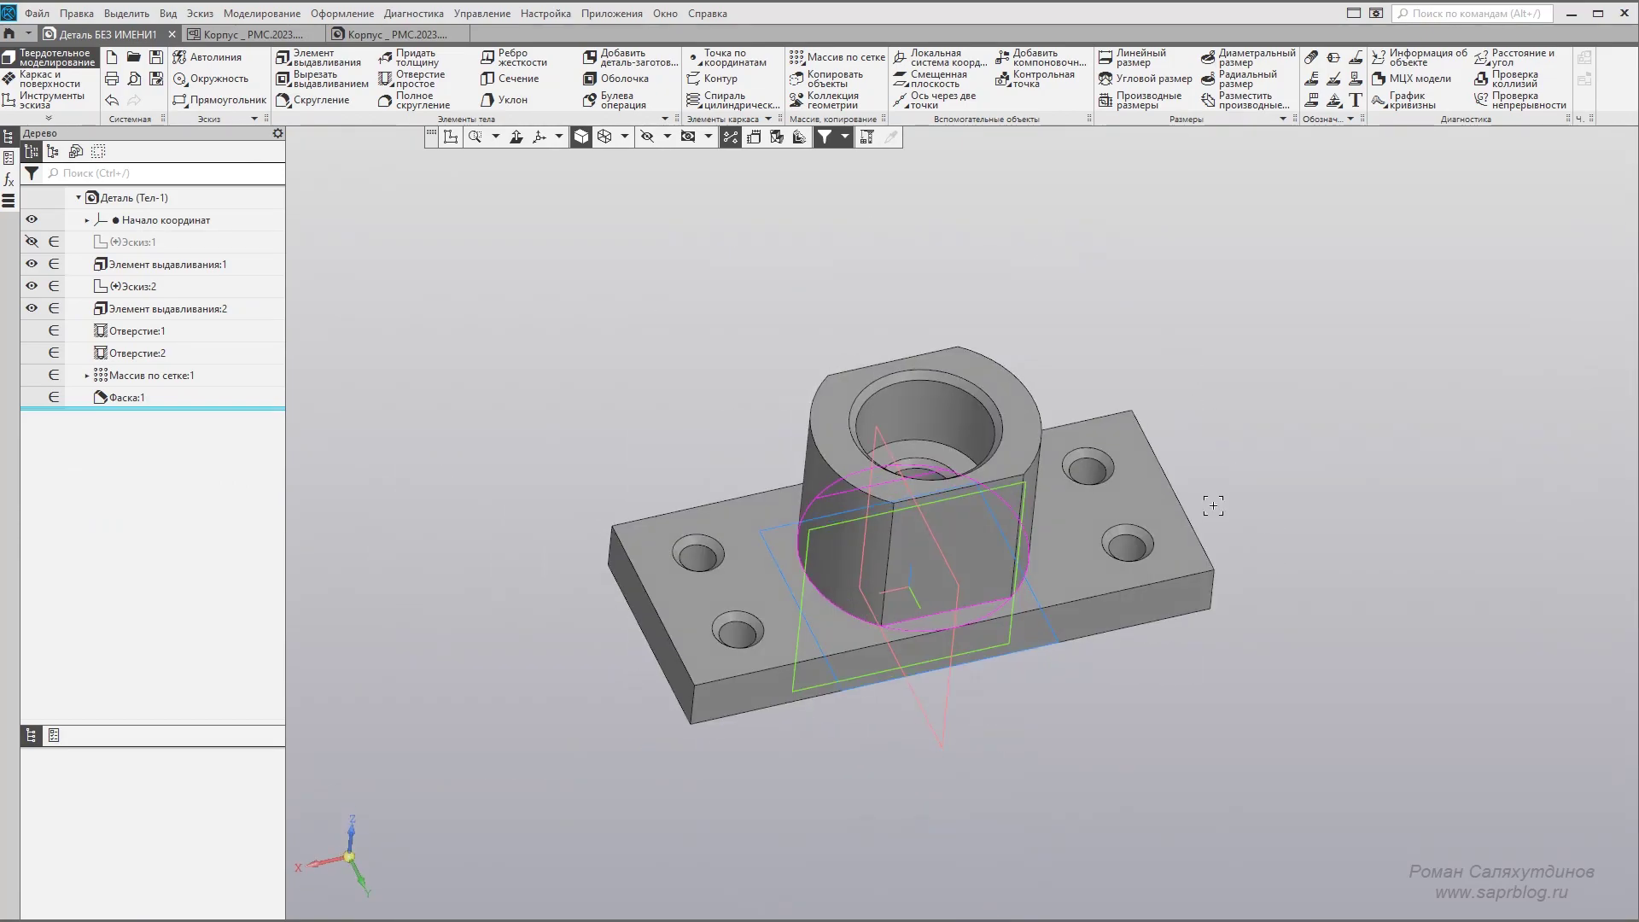
Hide auxiliary objects and set the model properties: name Корпус, designation РМС.2023.20.01.
click(647, 138)
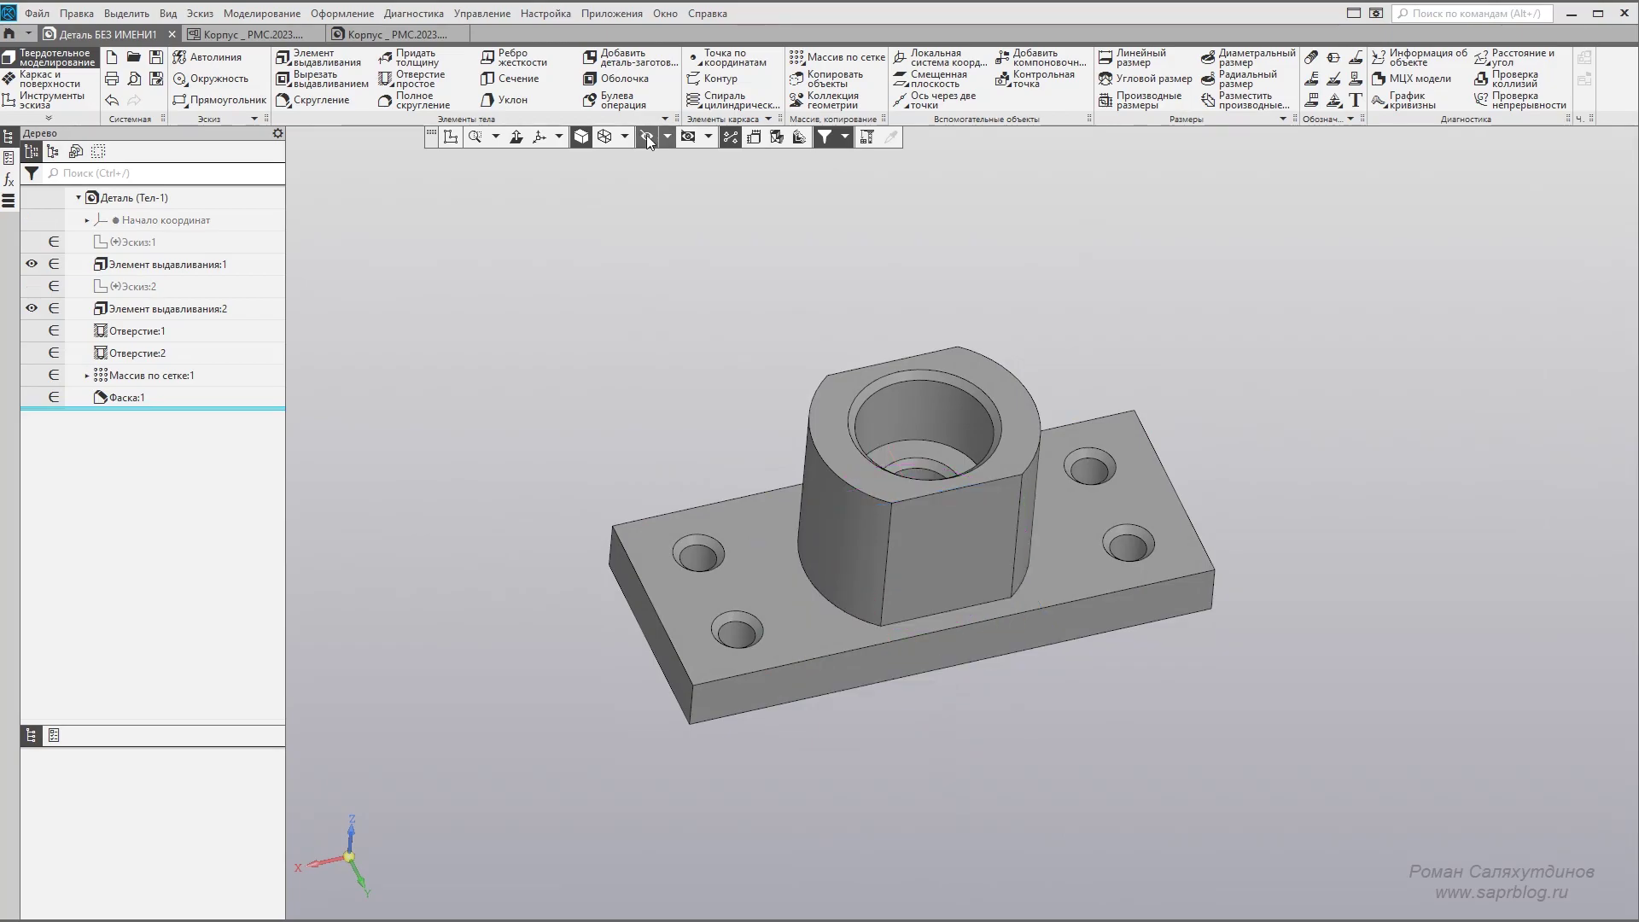
right_click(412, 295)
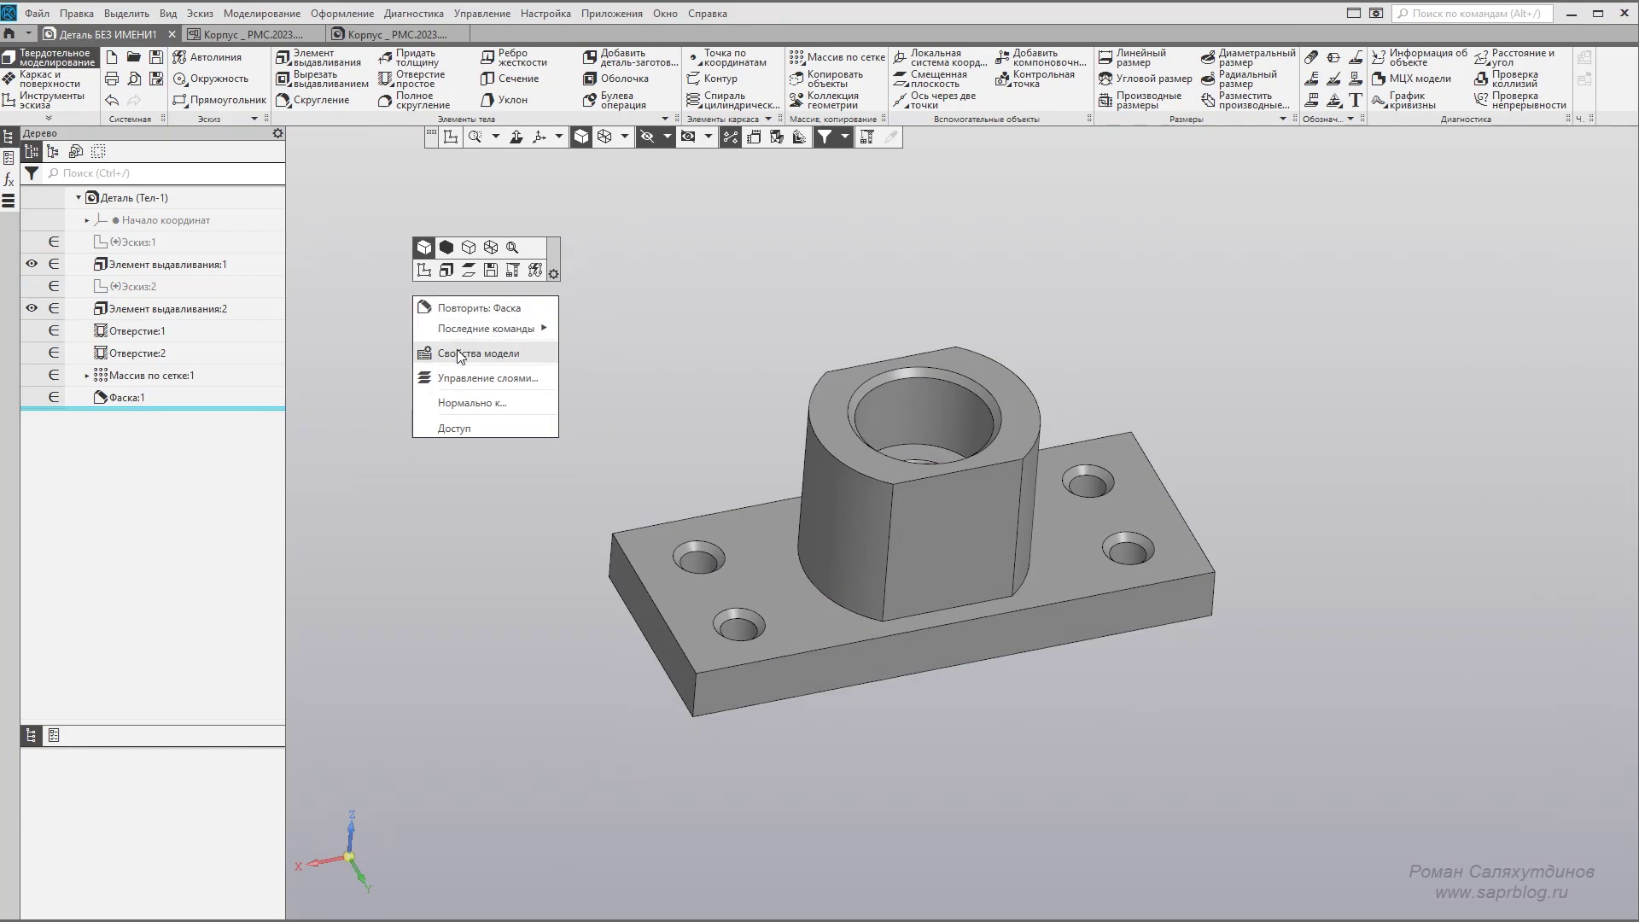
click(458, 350)
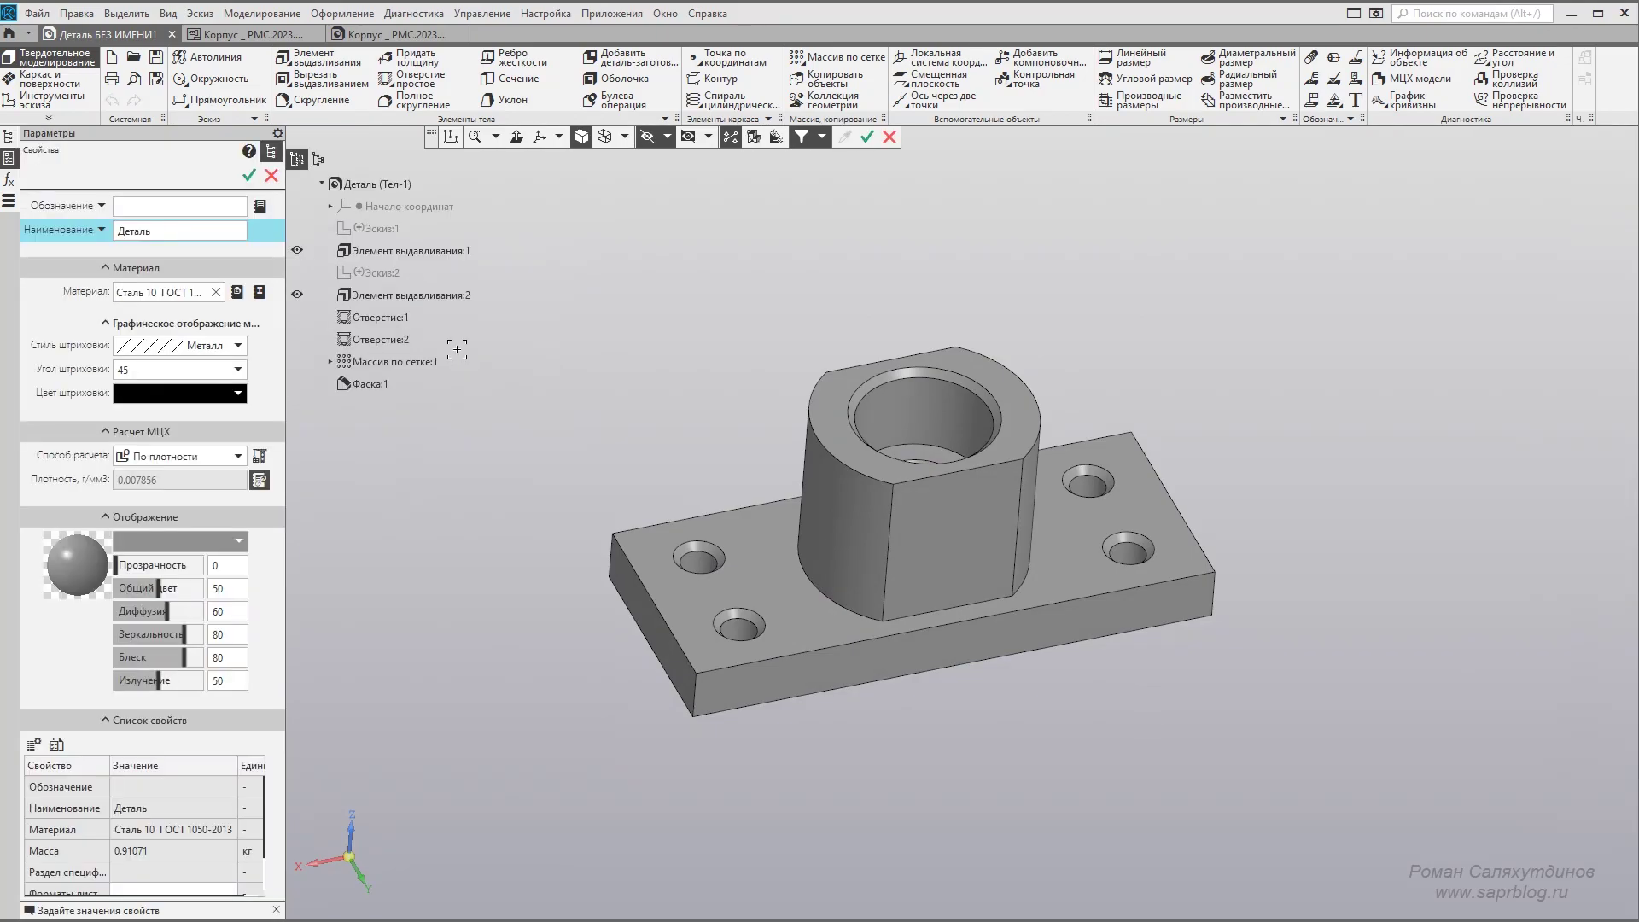
text(Корпус)
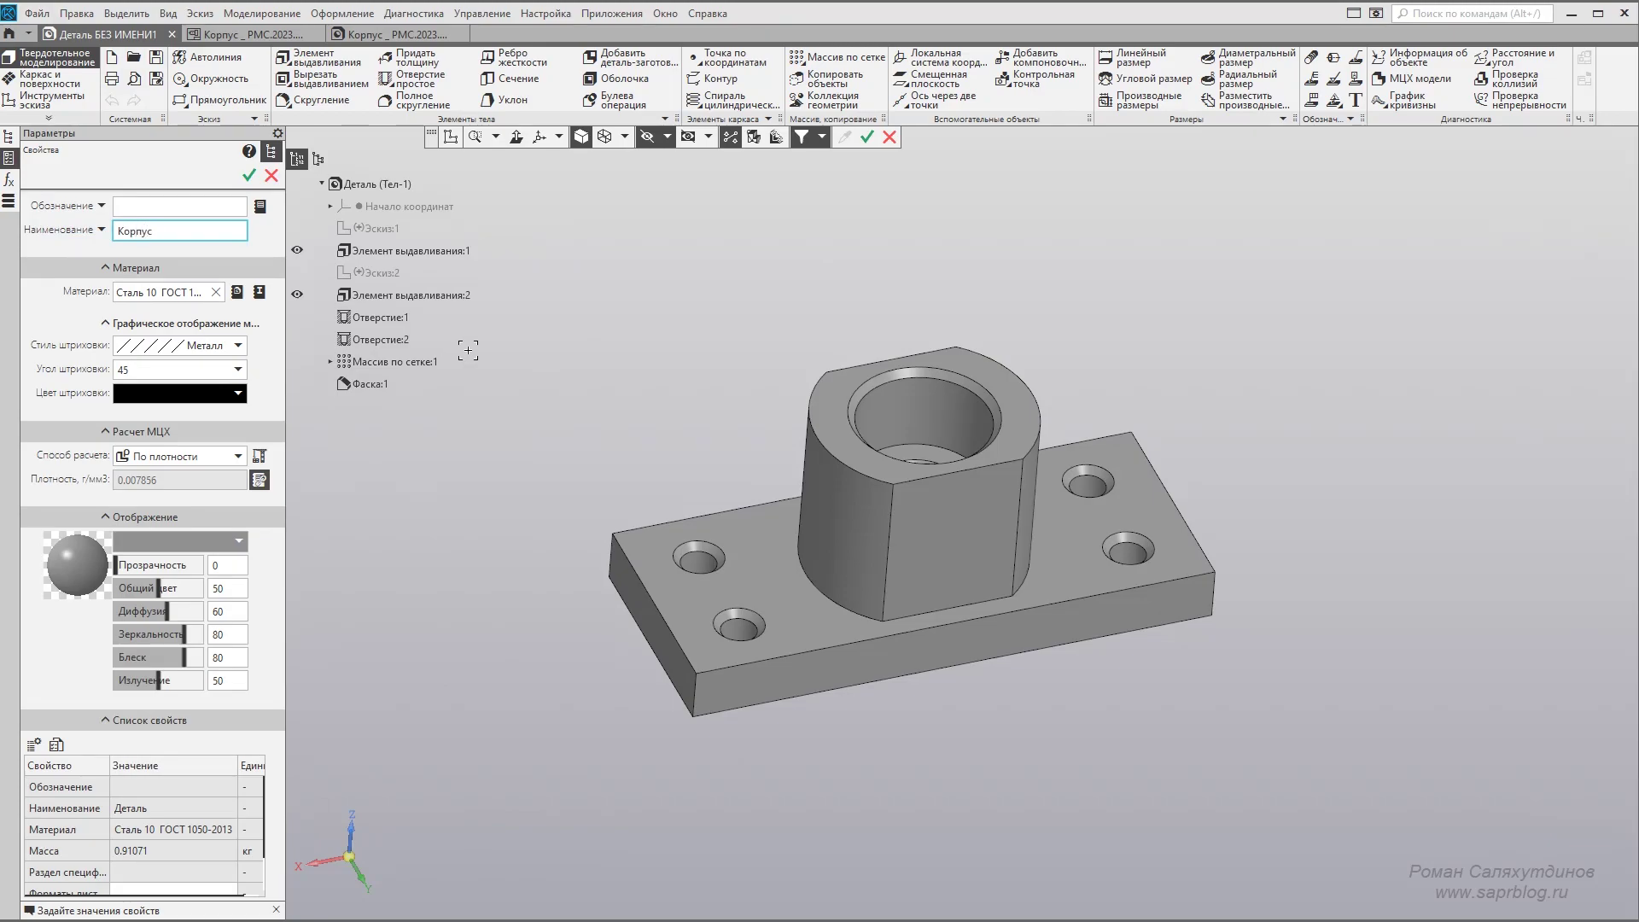
click(175, 206)
text(РМС.2023.20.01)
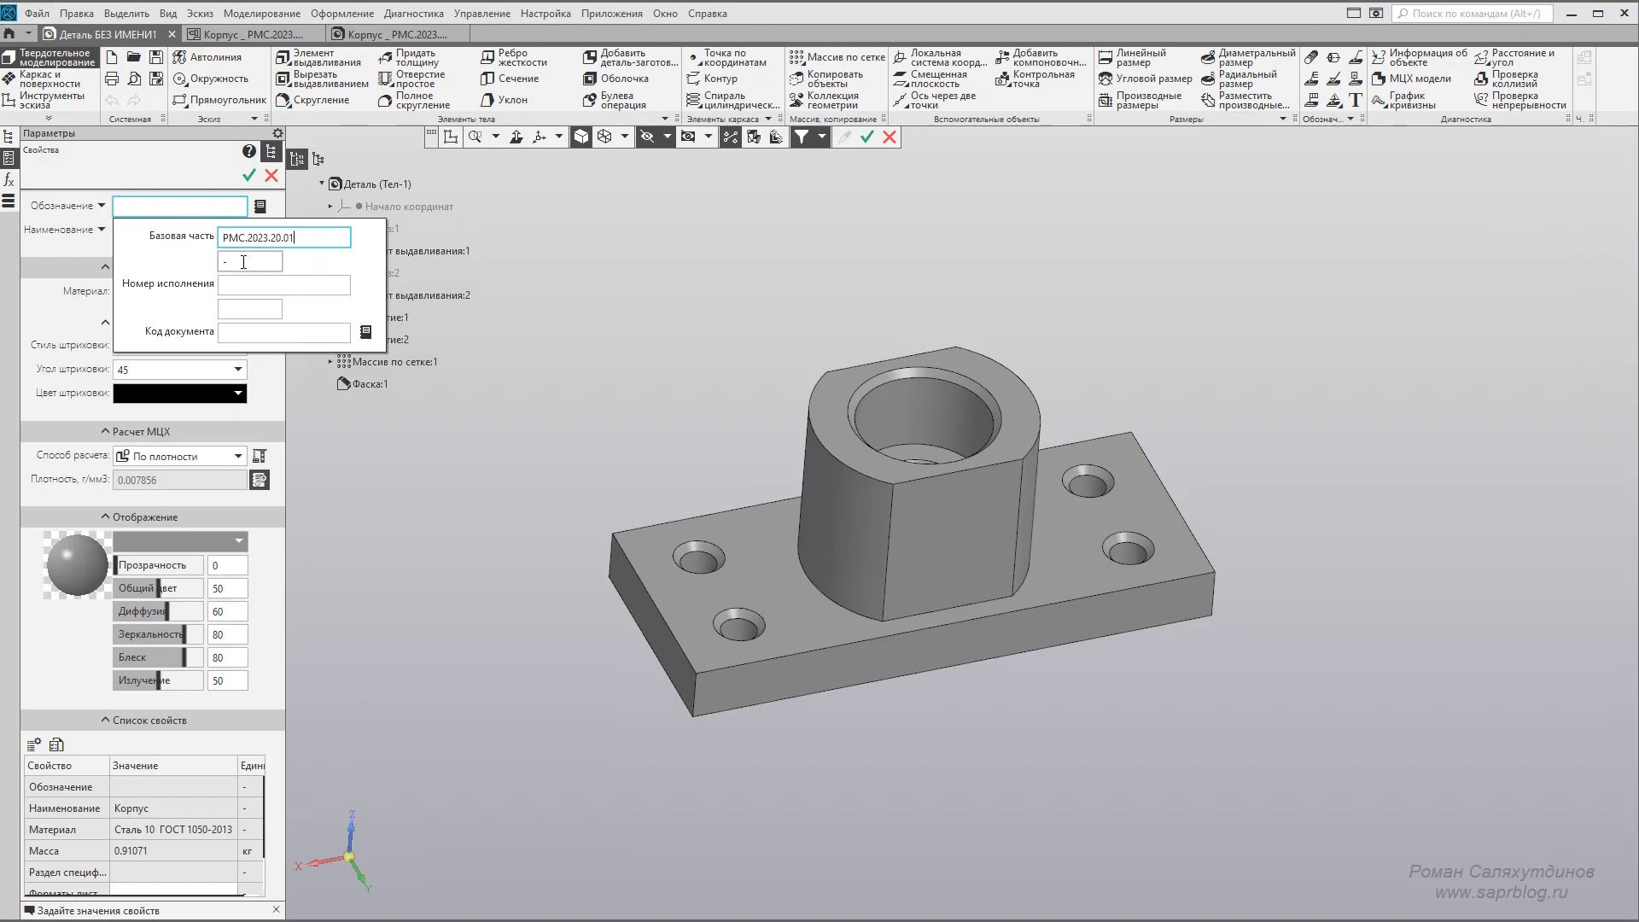
key(Return)
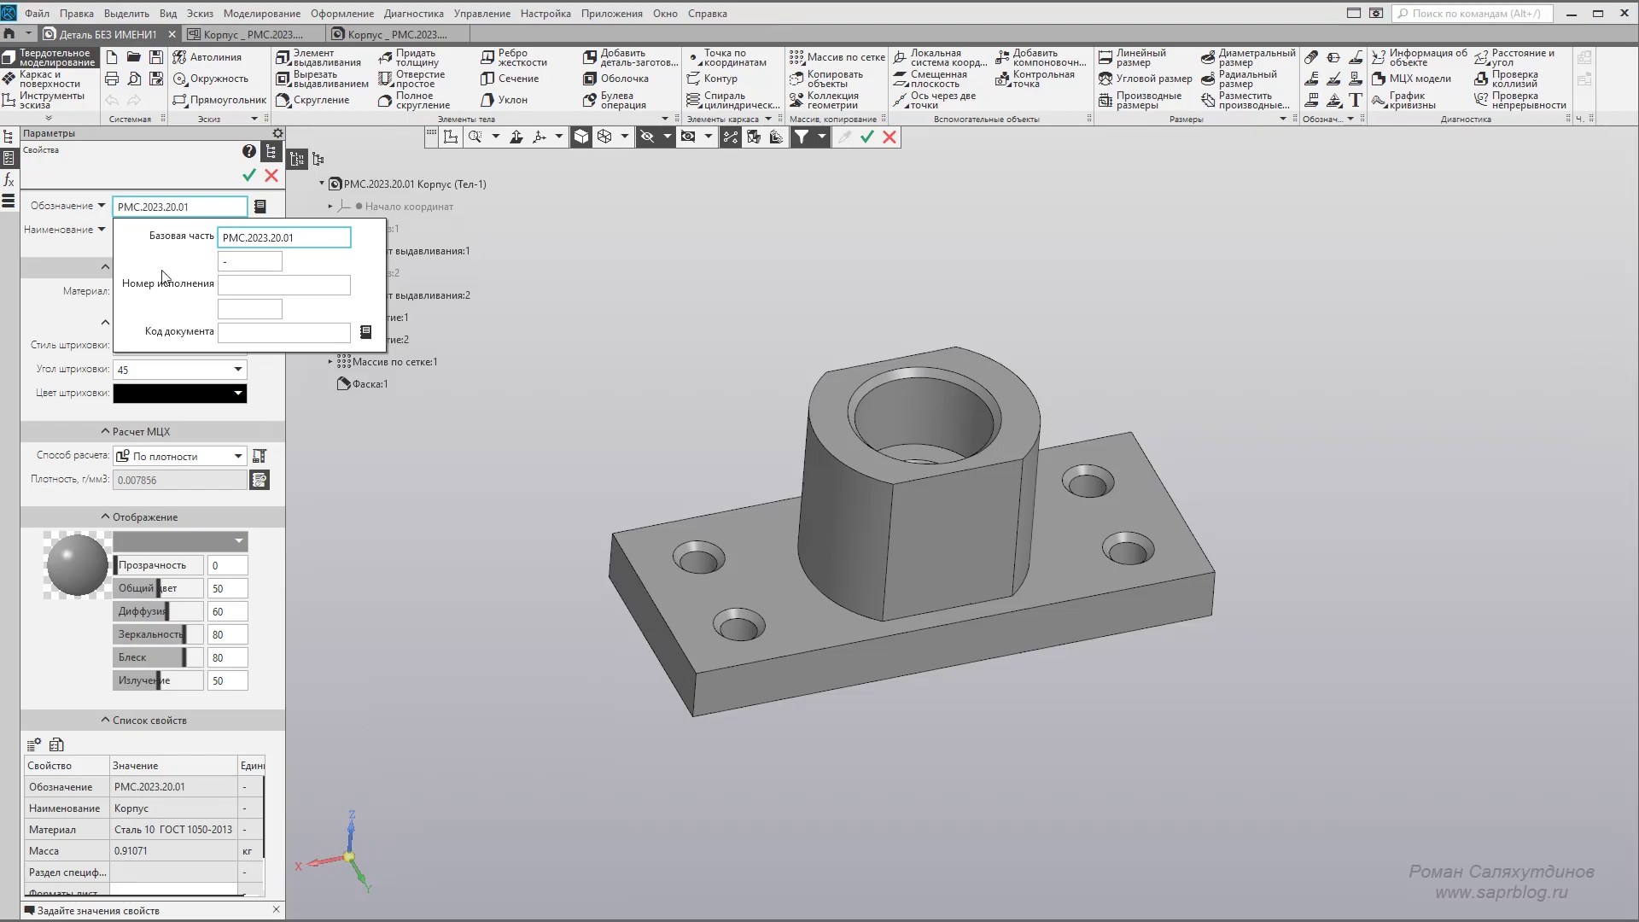
click(65, 326)
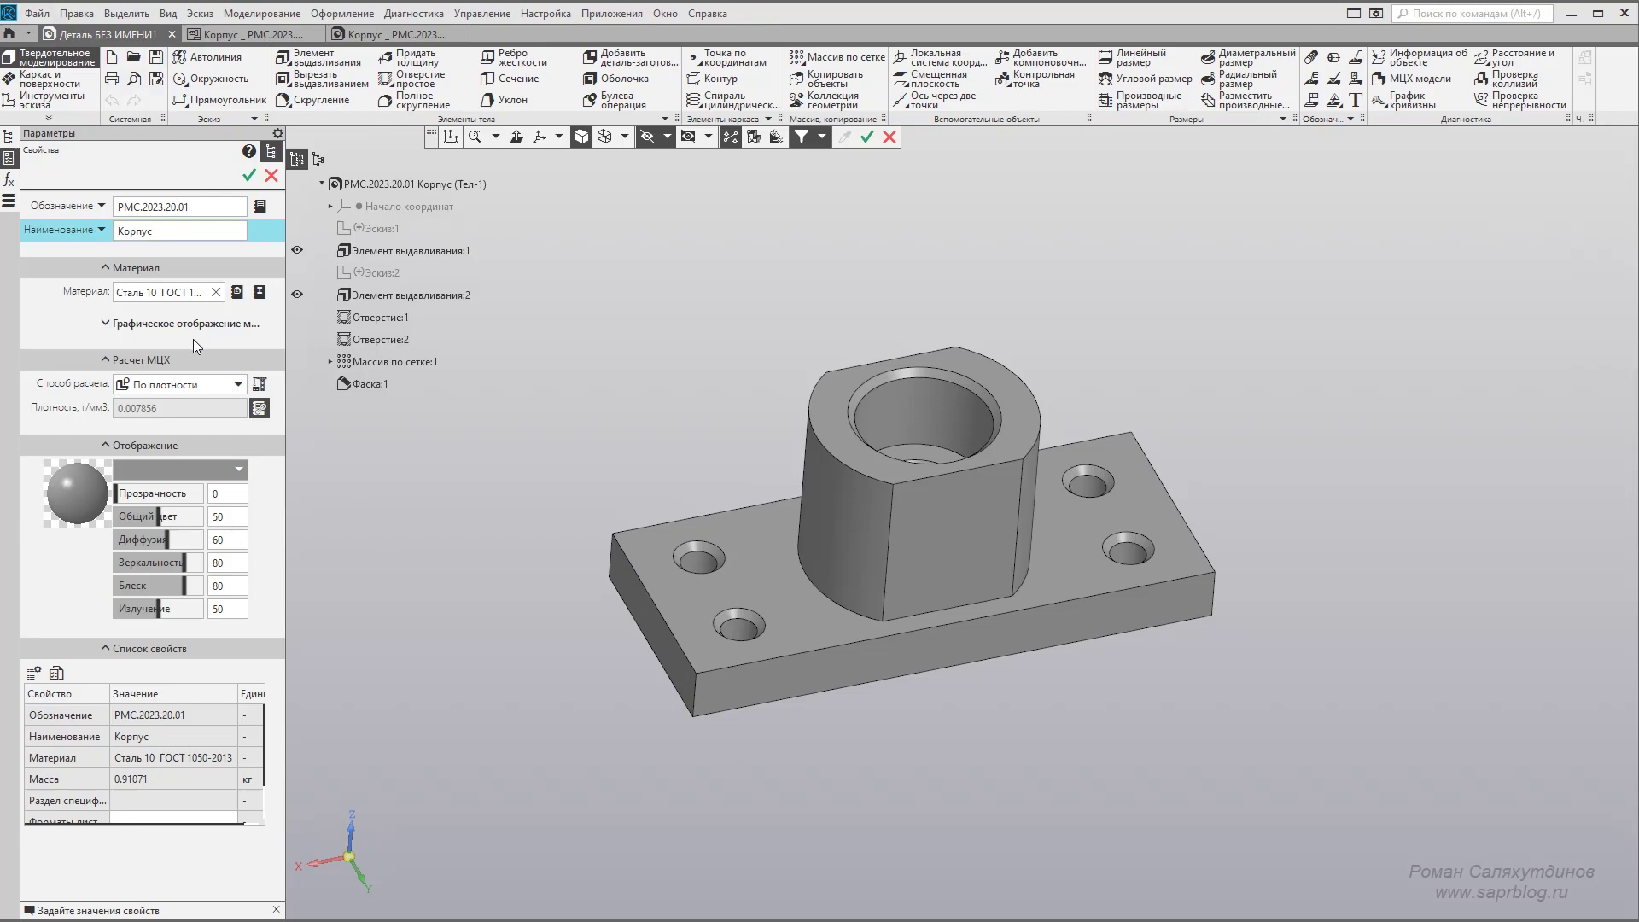
Colour the part blue, apply the properties, and return to isometric view for saving.
click(164, 476)
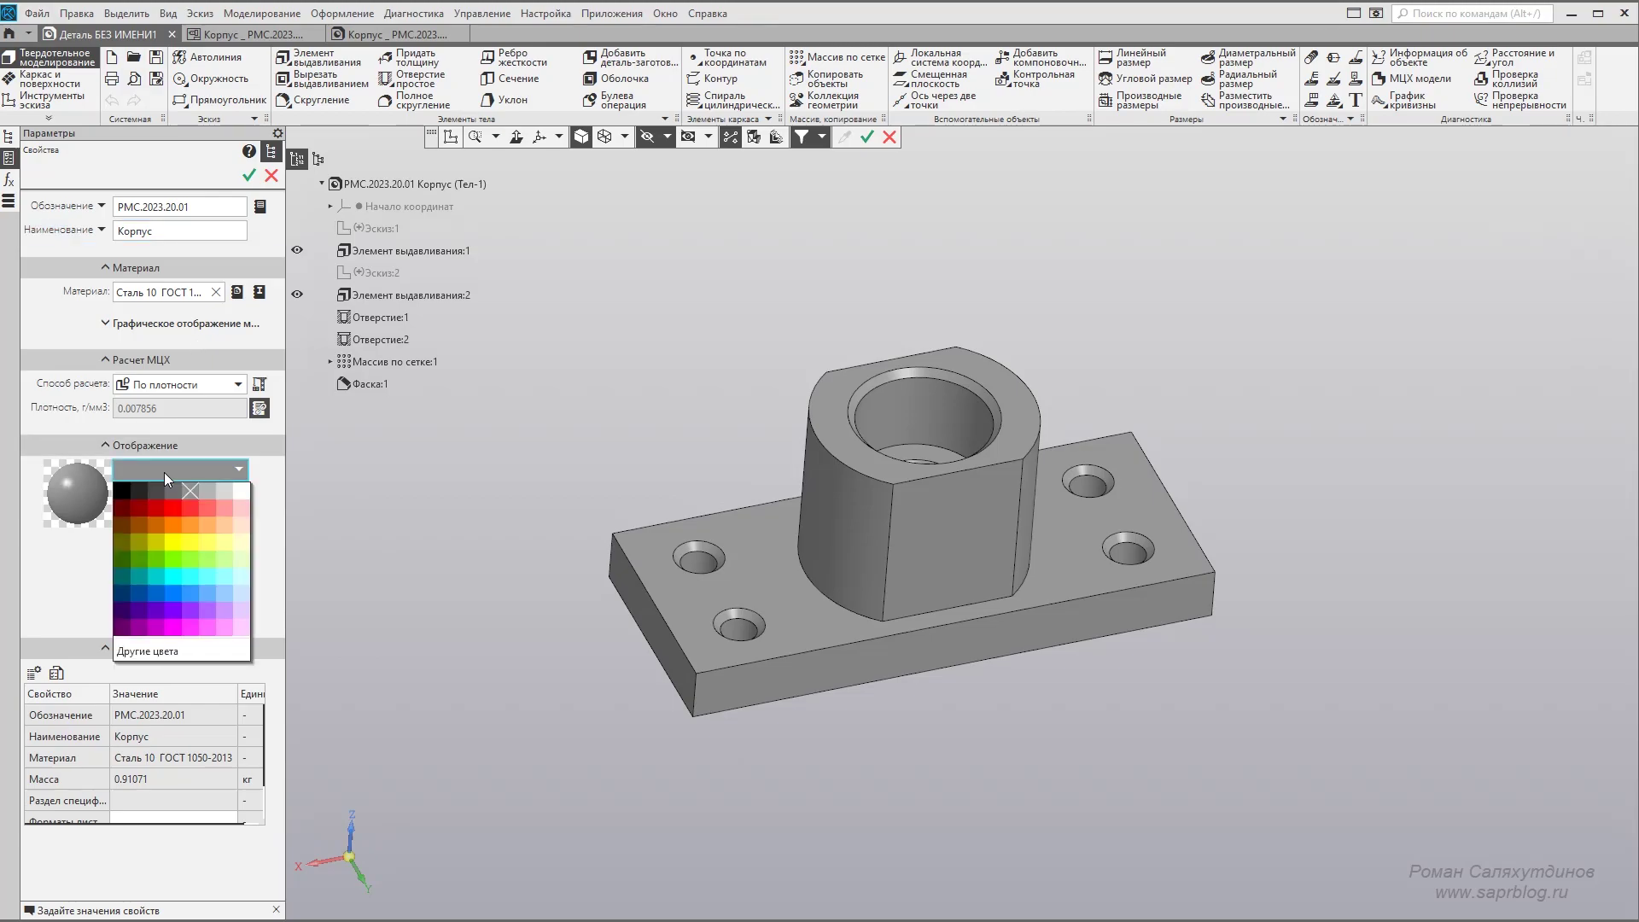
click(187, 596)
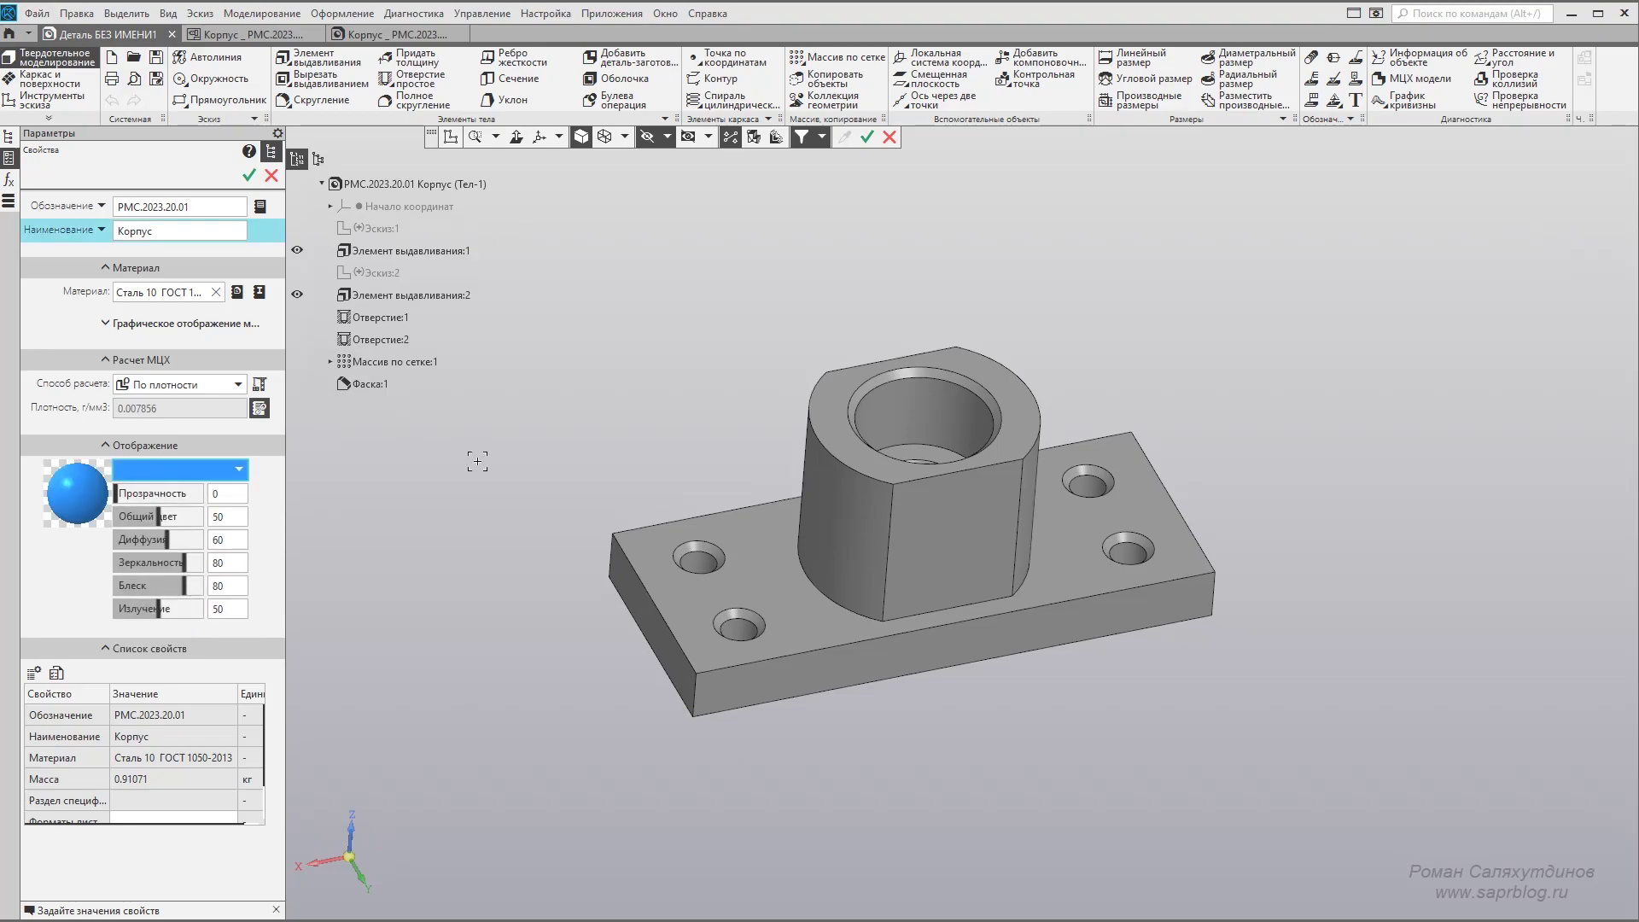
key(ctrl+Return)
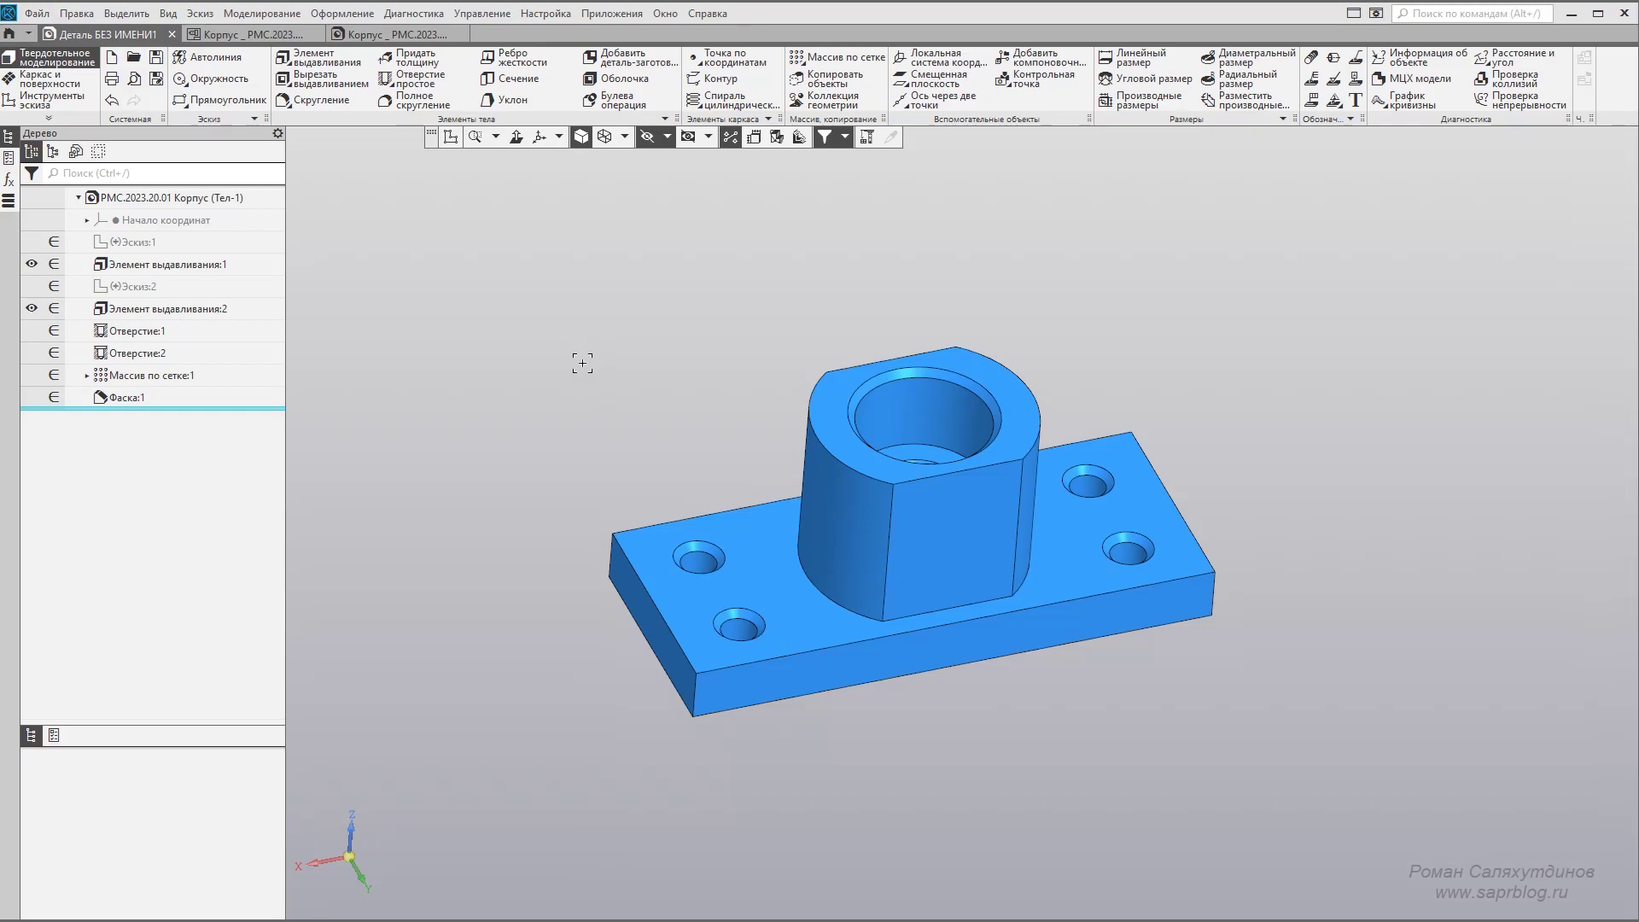
mouse_move(582, 363)
middle_down()
mouse_move(508, 291)
mouse_move(479, 377)
middle_up()
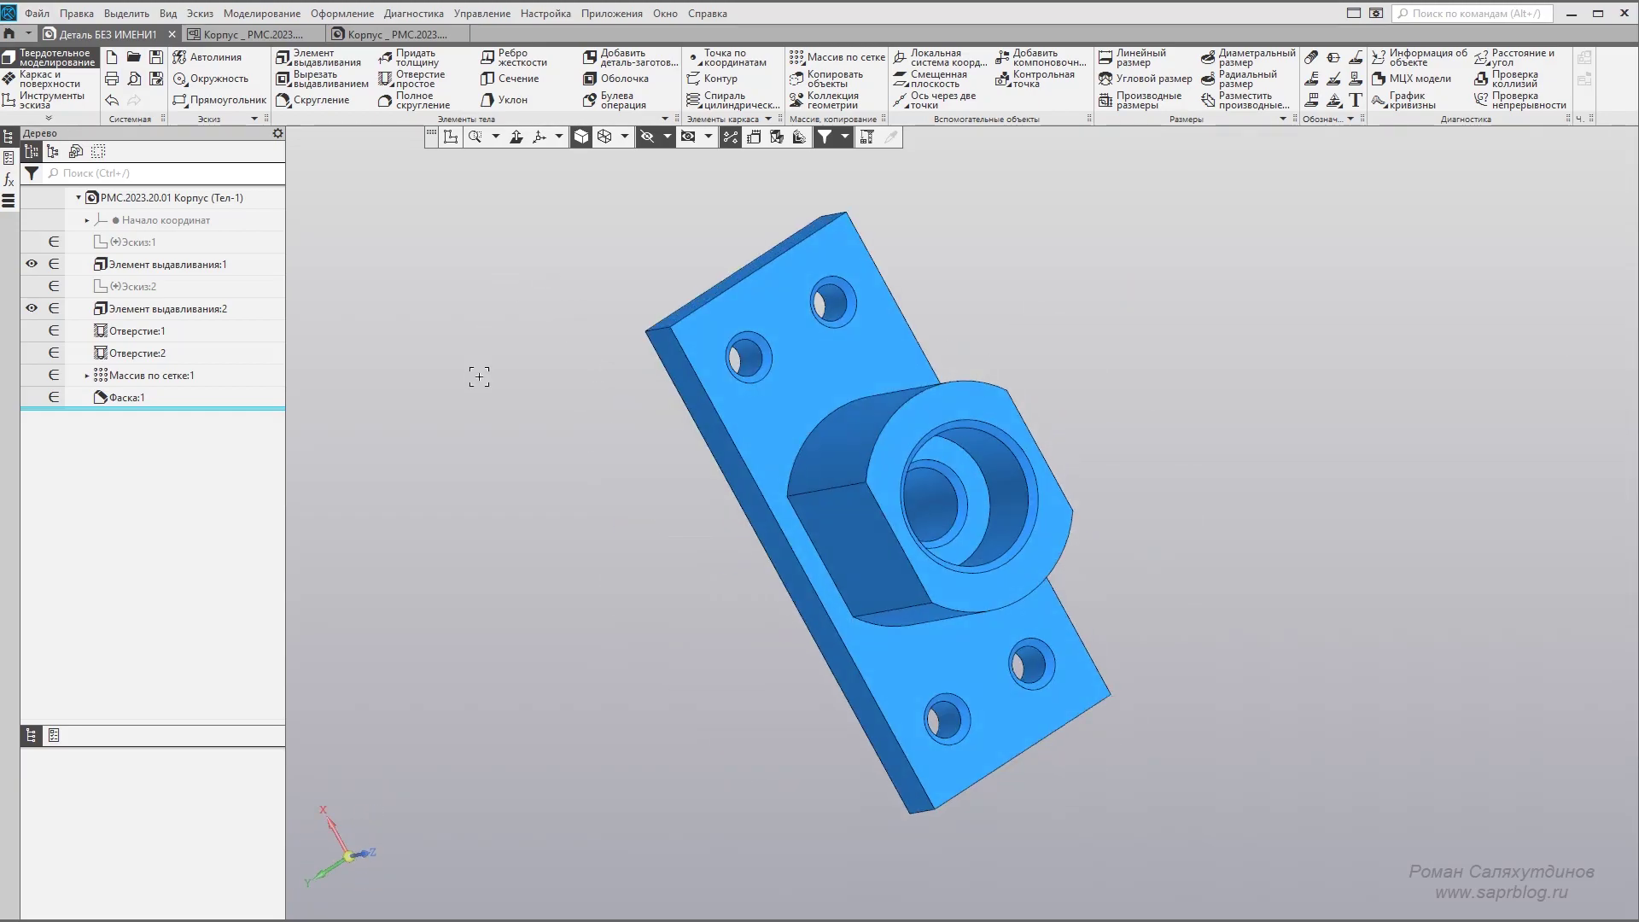
key(ctrl+shift+0)
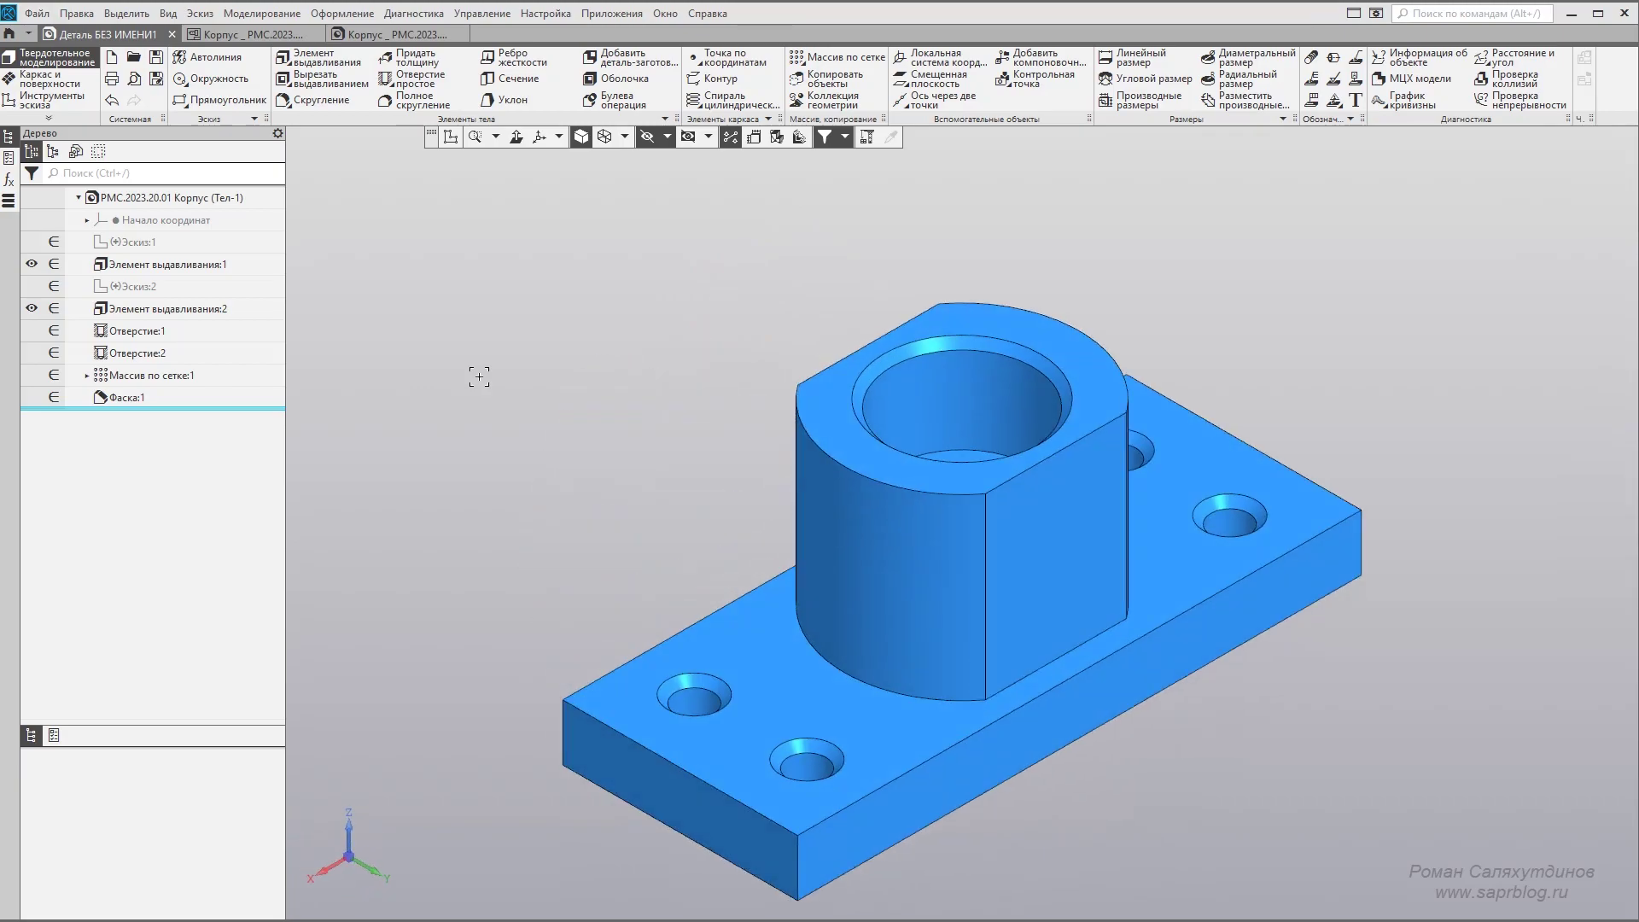
click(157, 58)
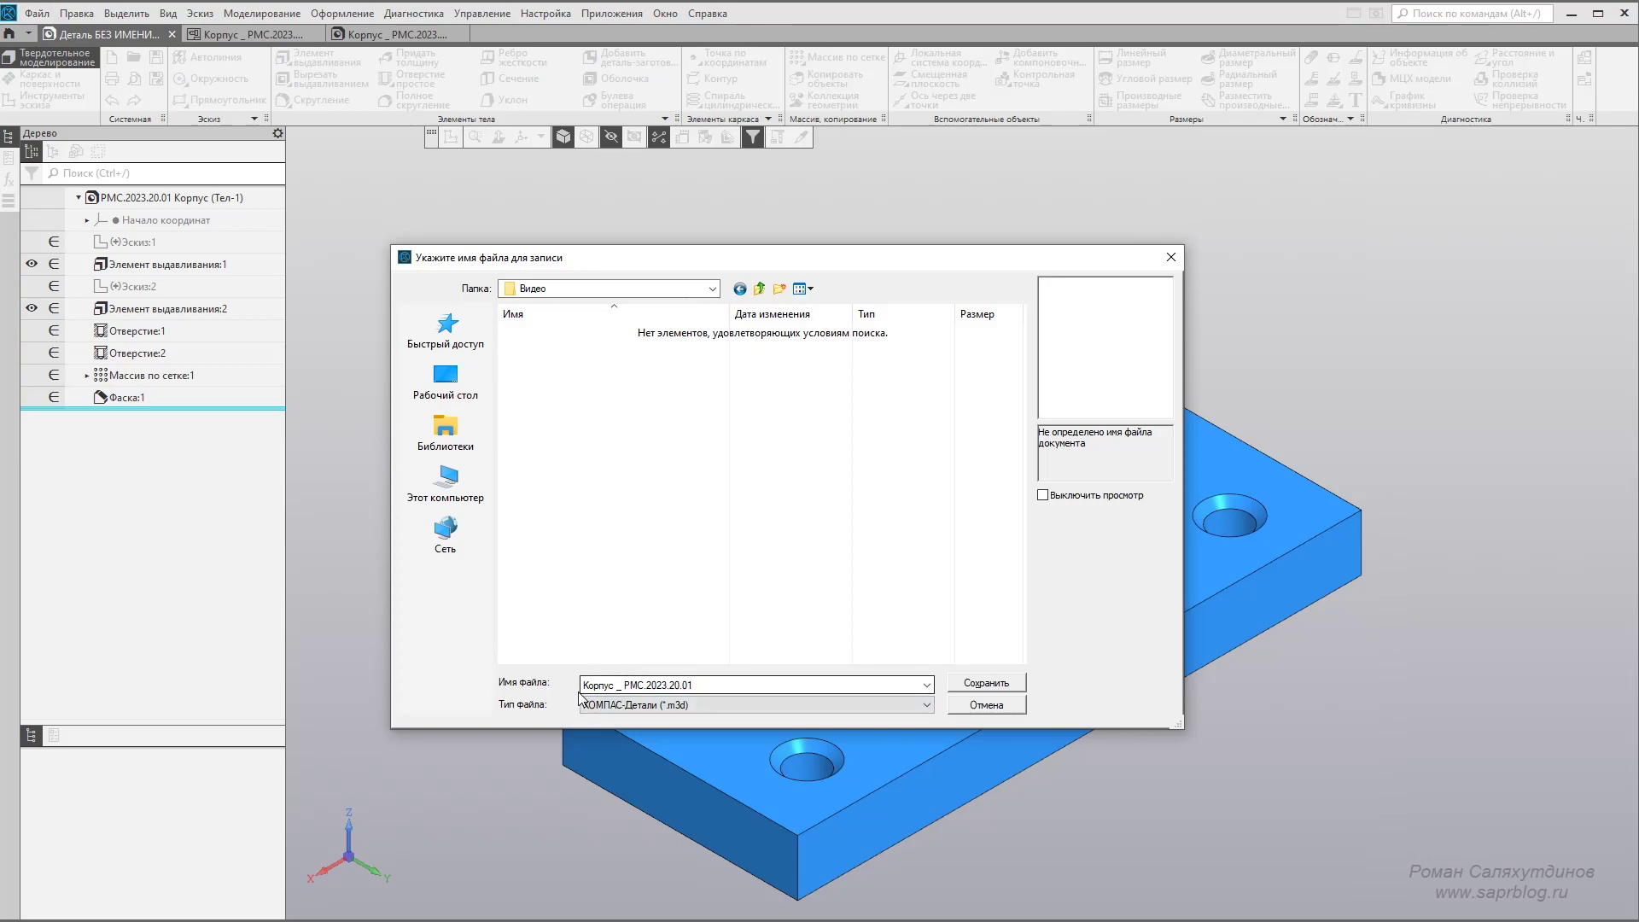
Save the part as Корпус _ РМС.2023.20.01.m3d.
click(987, 683)
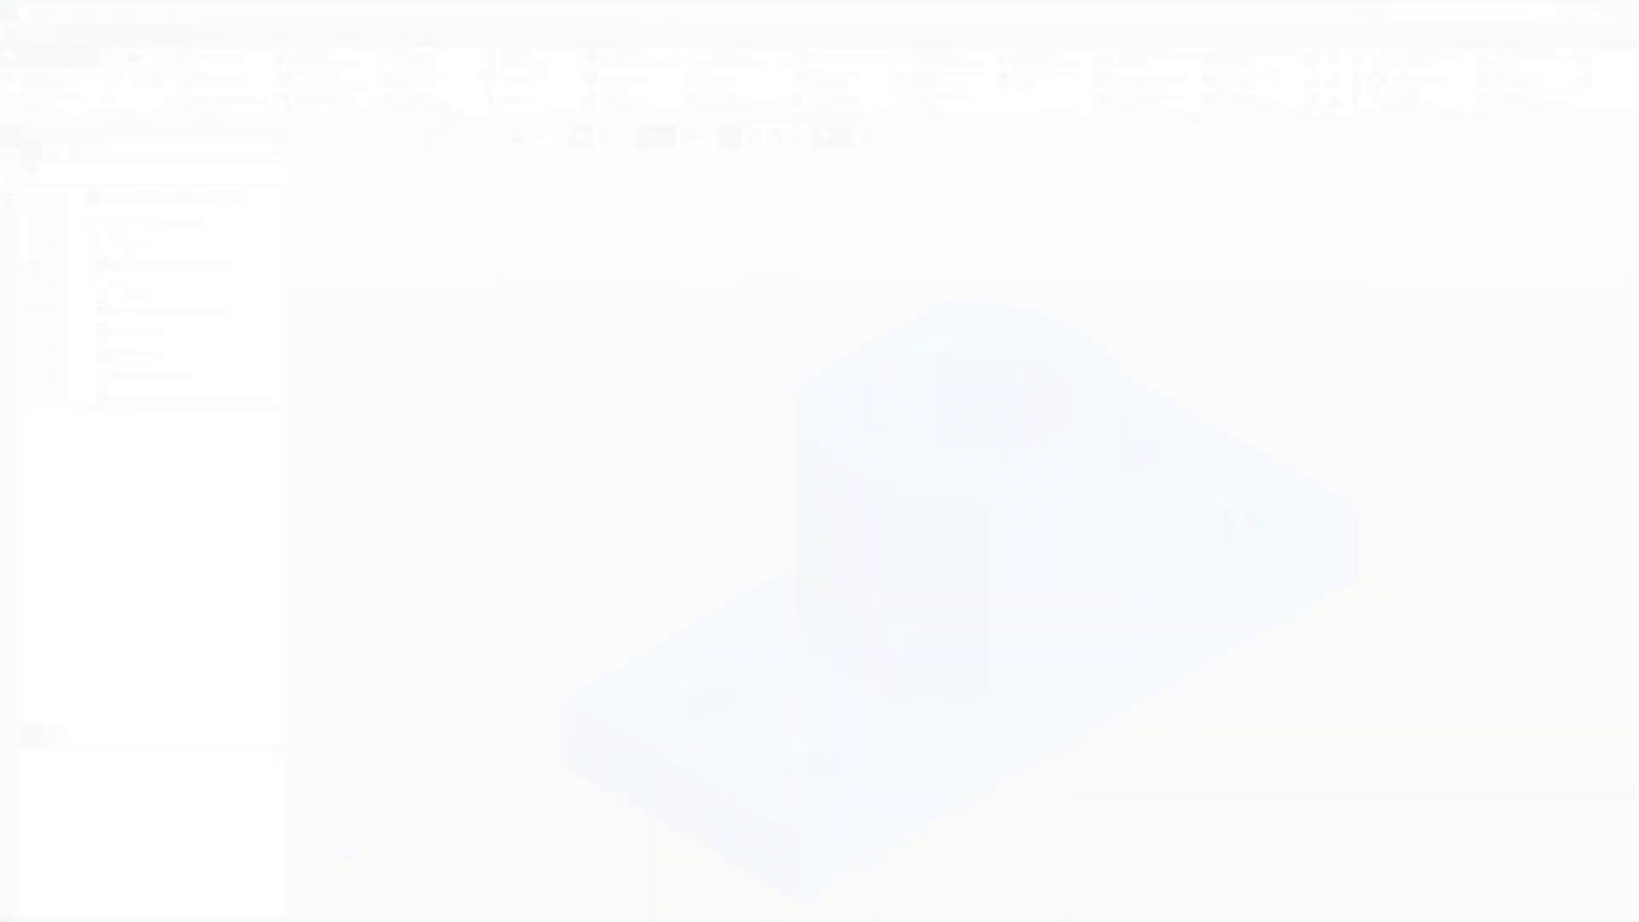